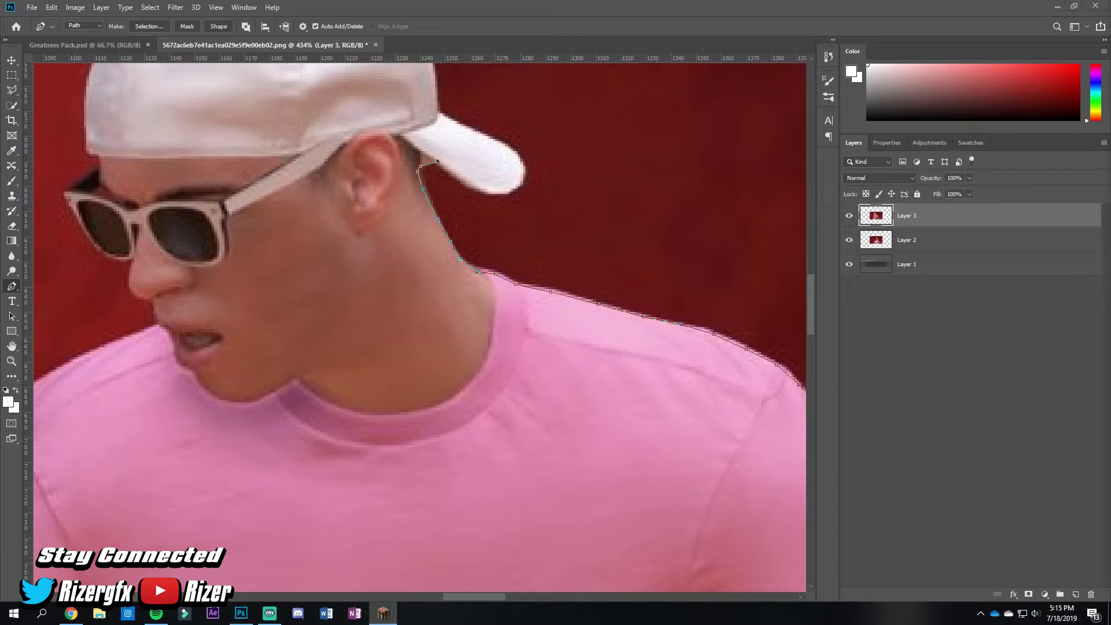
# Step: Trace the cap figure with Pen anchors from the cap edge down the sleeve and forearm
pyautogui.click(455, 171)
pyautogui.click(480, 187)
pyautogui.click(435, 110)
pyautogui.scroll(5, 426, 392)
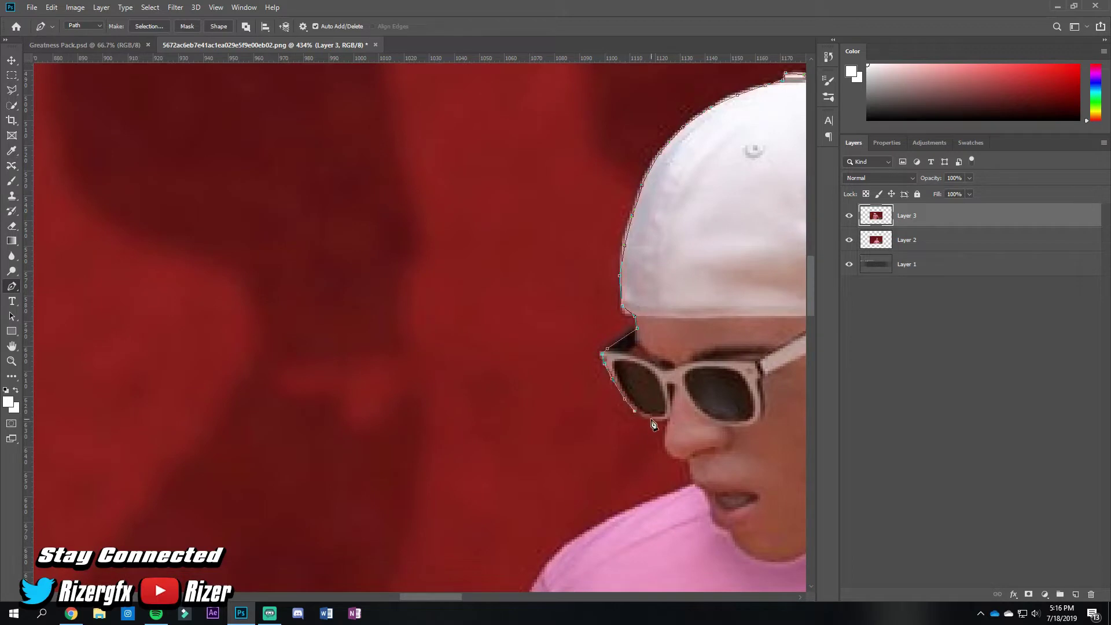
pyautogui.scroll(-5, 652, 509)
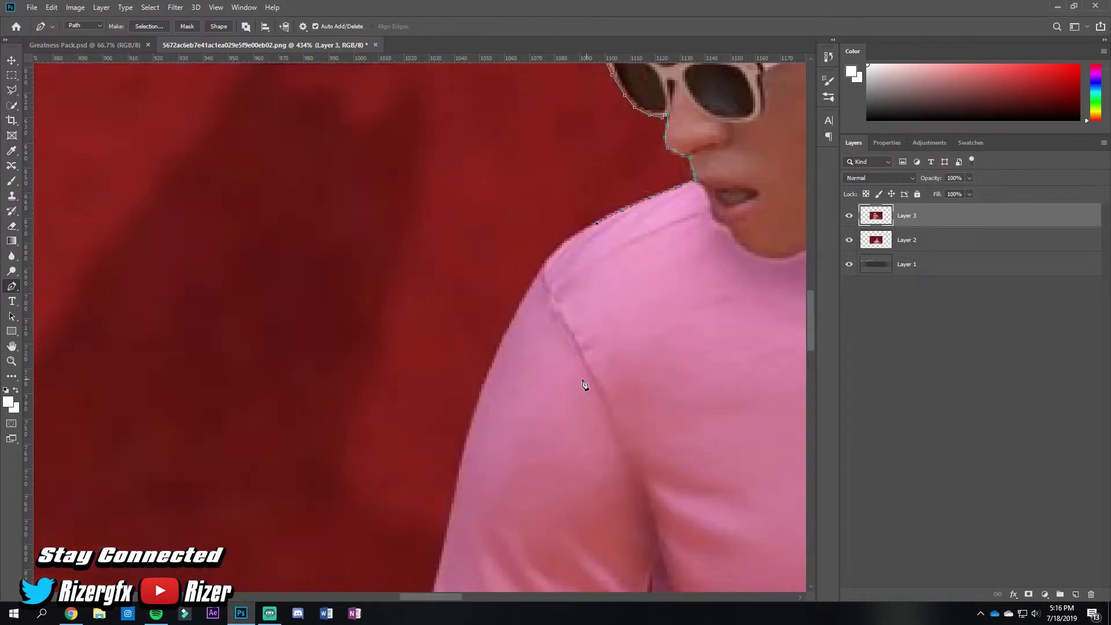
pyautogui.scroll(-3, 521, 405)
pyautogui.click(441, 407)
pyautogui.click(426, 524)
pyautogui.scroll(-4, 427, 524)
pyautogui.click(416, 287)
pyautogui.click(406, 322)
pyautogui.click(399, 363)
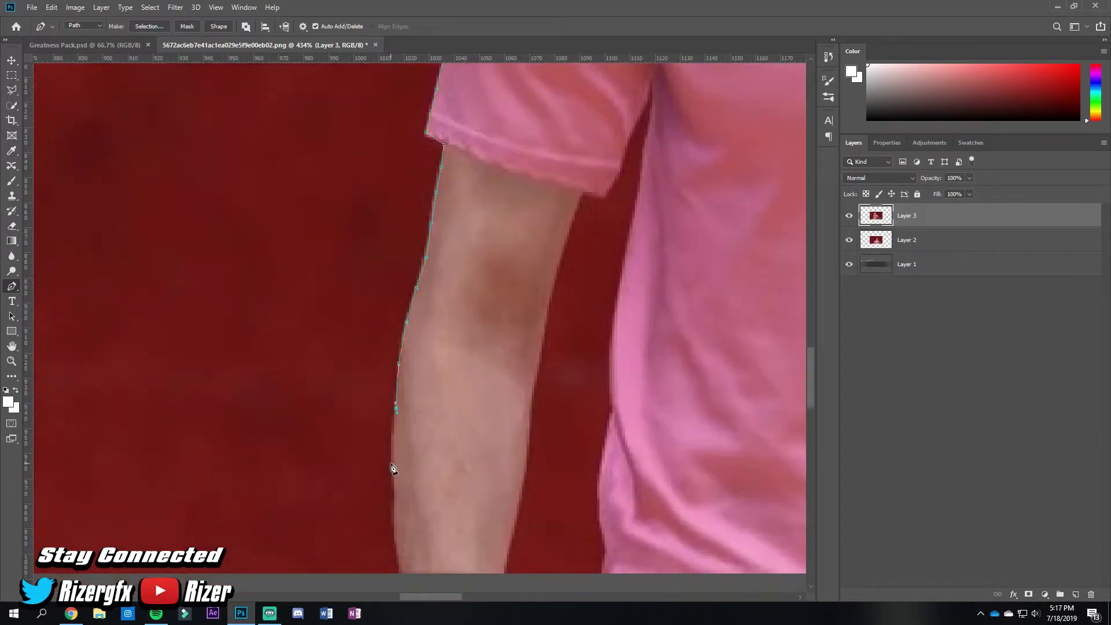
# Step: Continue the Pen outline down the forearm, across the sleeve edge and up the shirt
pyautogui.click(393, 468)
pyautogui.click(393, 515)
pyautogui.scroll(-5, 400, 521)
pyautogui.scroll(4, 793, 332)
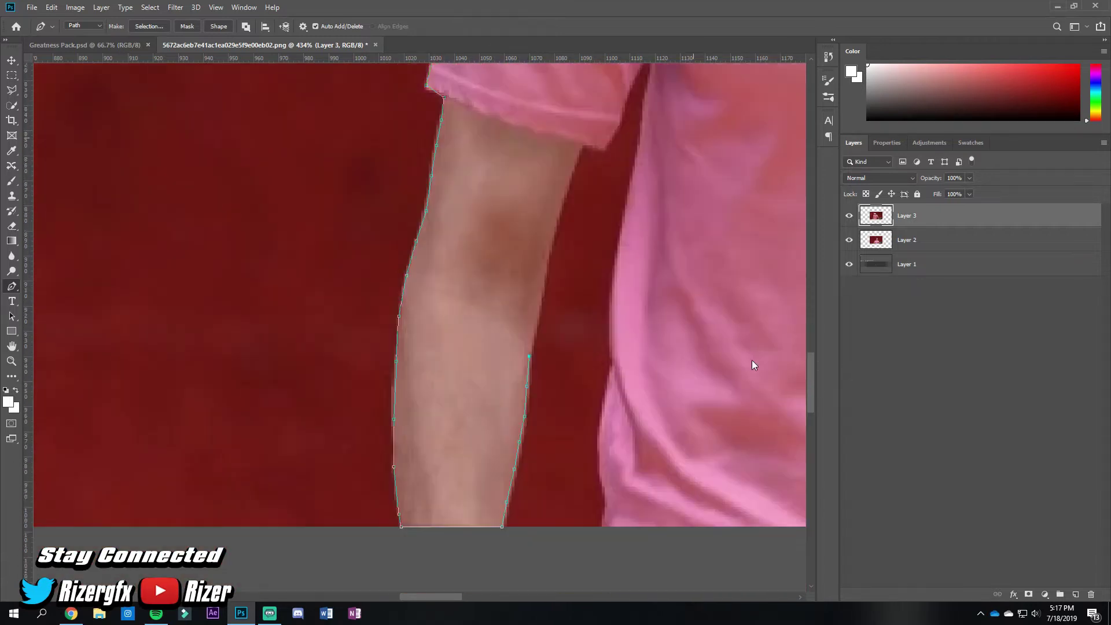
pyautogui.scroll(3, 640, 74)
pyautogui.click(646, 267)
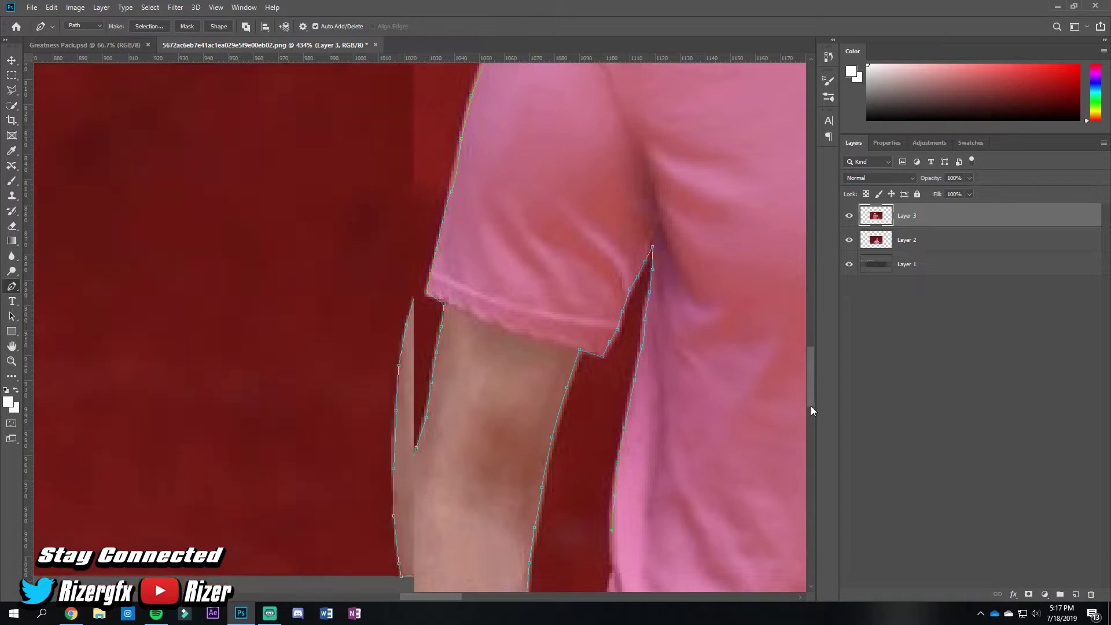
pyautogui.scroll(-4, 626, 438)
pyautogui.hscroll(10, 607, 487)
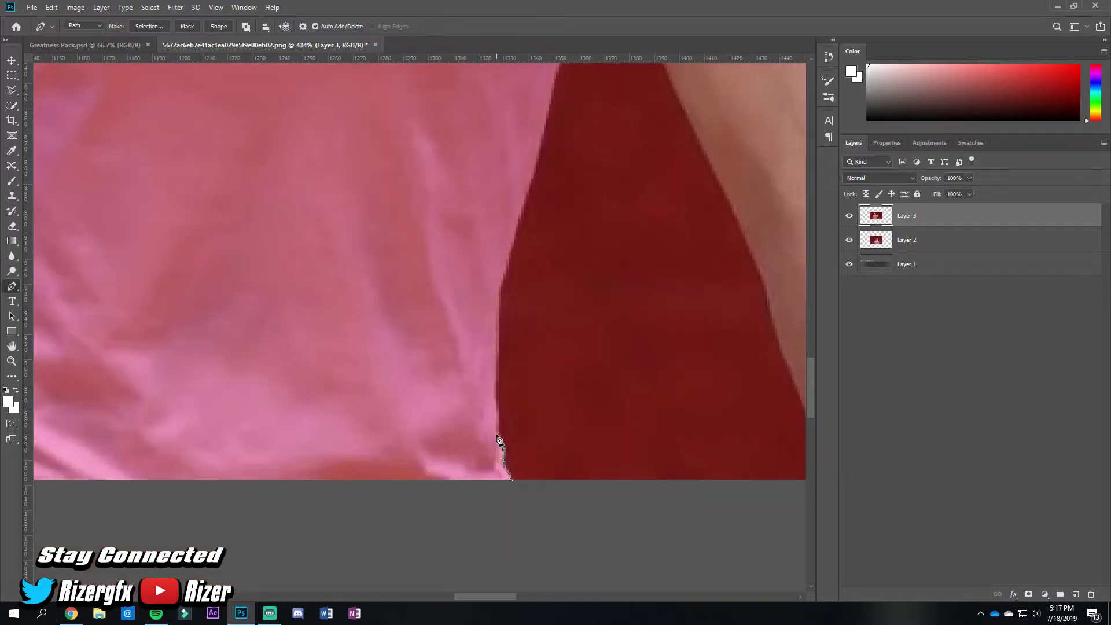
pyautogui.scroll(4, 505, 265)
pyautogui.click(570, 236)
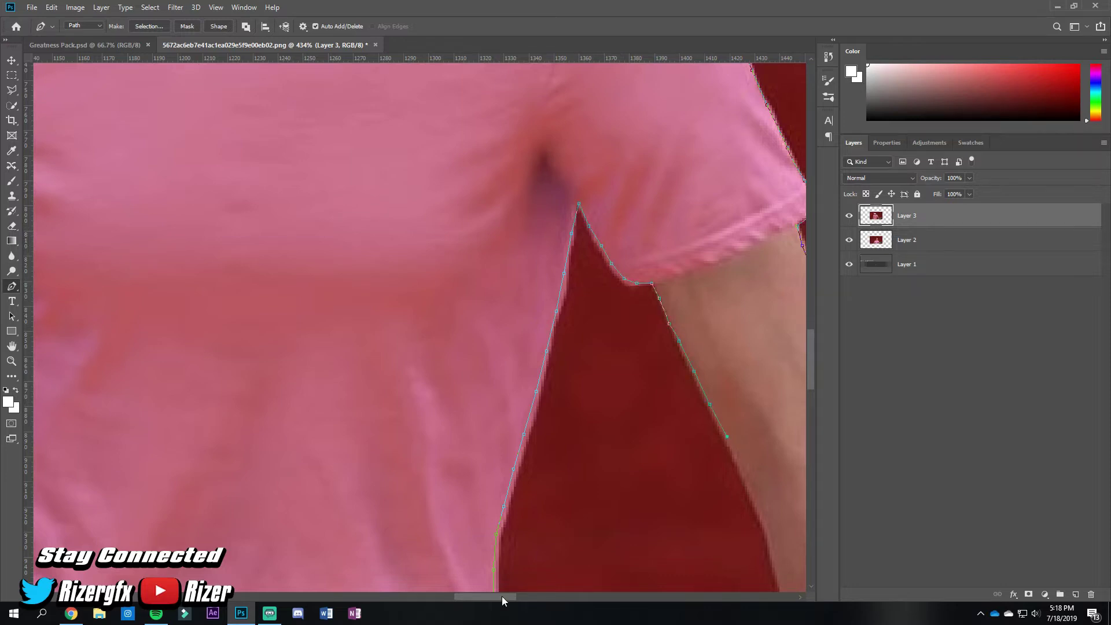
pyautogui.scroll(-3, 580, 316)
pyautogui.hscroll(3, 580, 316)
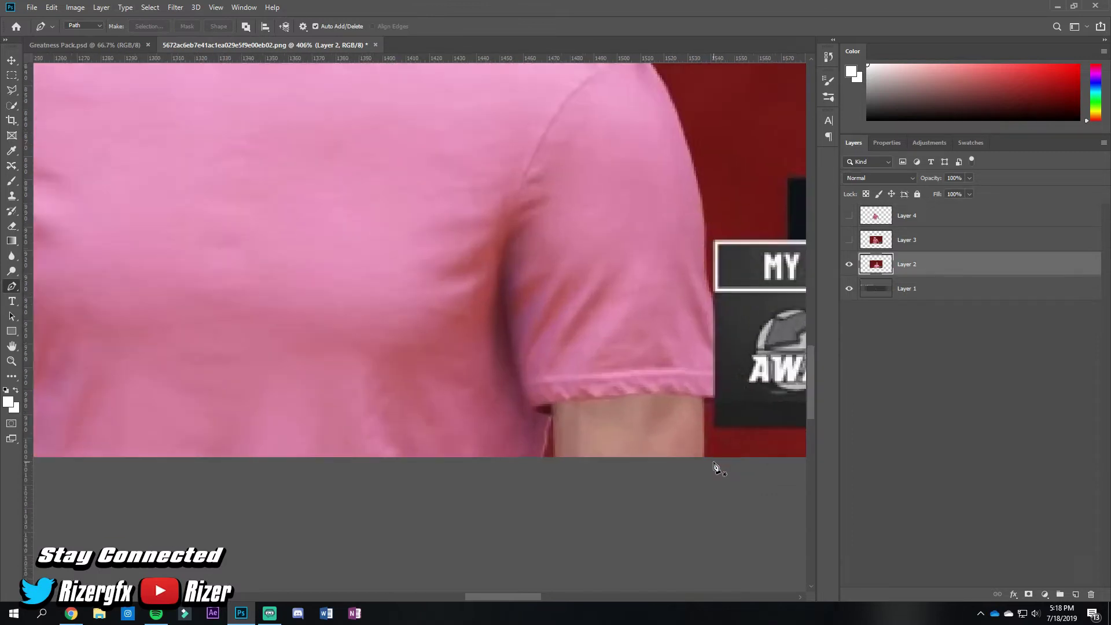
# Step: Outline the sunglasses figure up the arm, shirt edge, shoulder and neck to the ear
pyautogui.scroll(1, 716, 467)
pyautogui.click(697, 454)
pyautogui.click(703, 373)
pyautogui.click(702, 128)
pyautogui.scroll(5, 689, 261)
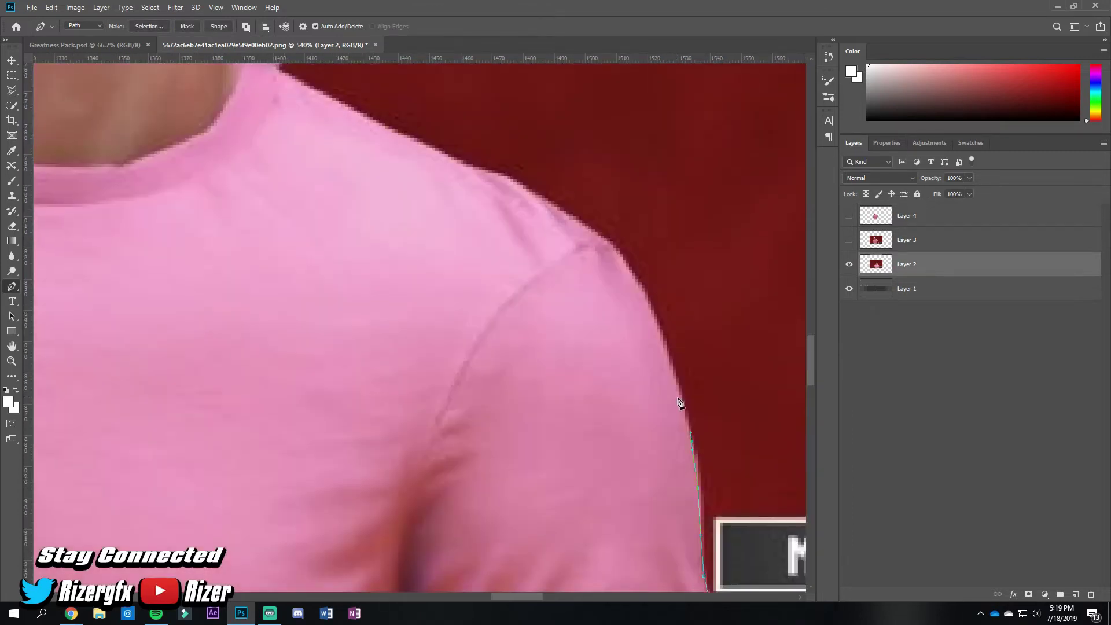
pyautogui.click(387, 133)
pyautogui.click(337, 107)
pyautogui.click(276, 68)
pyautogui.scroll(5, 440, 231)
pyautogui.hscroll(-4, 440, 231)
pyautogui.click(603, 383)
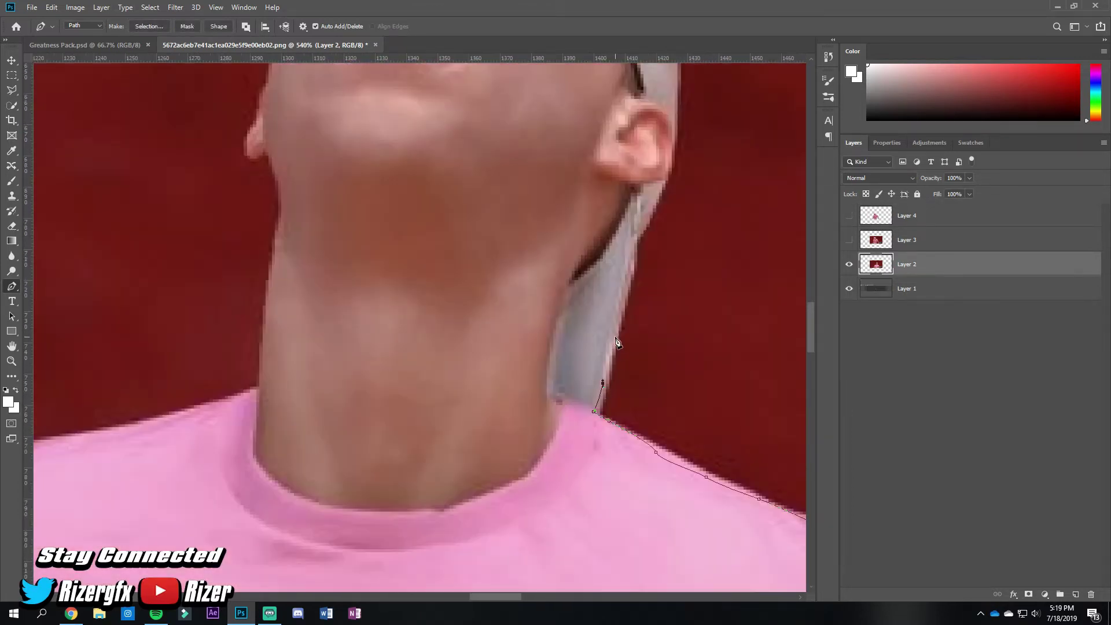
pyautogui.click(676, 139)
pyautogui.scroll(5, 678, 147)
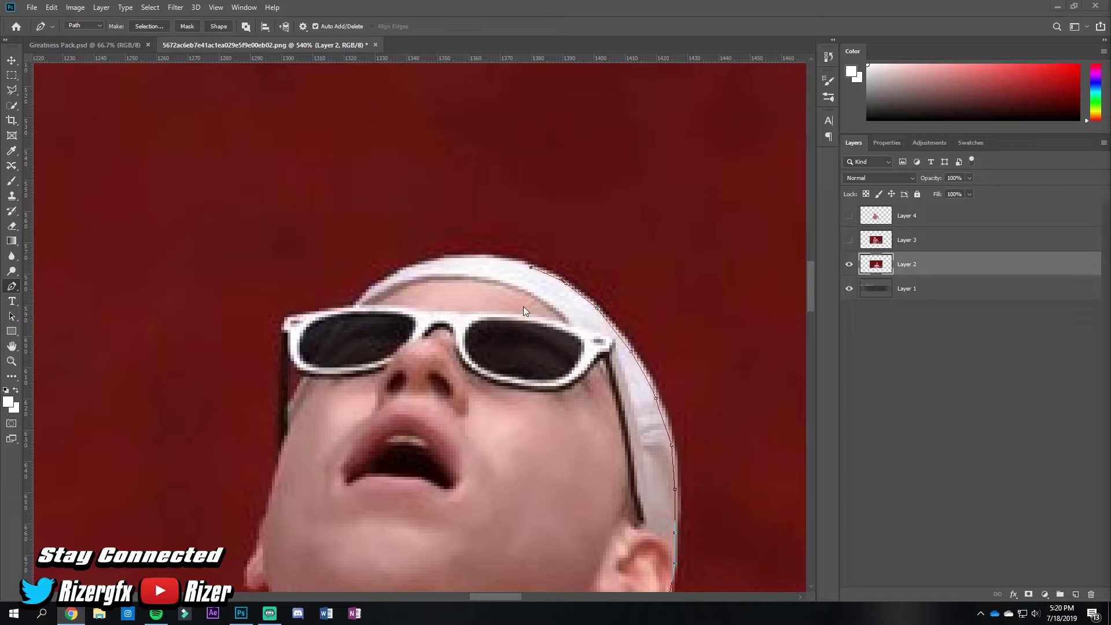
# Step: Continue the outline across the headband top and around the shoulder to the sleeve corner
pyautogui.click(484, 258)
pyautogui.click(435, 258)
pyautogui.click(385, 281)
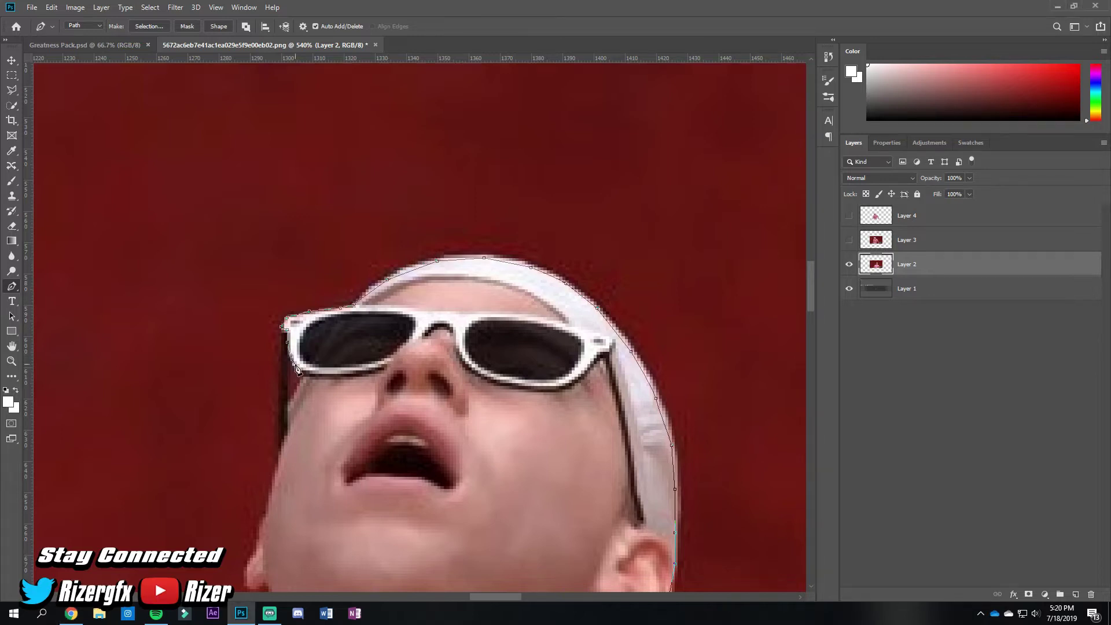
pyautogui.scroll(-3, 357, 517)
pyautogui.scroll(-2, 293, 353)
pyautogui.scroll(-2, 267, 323)
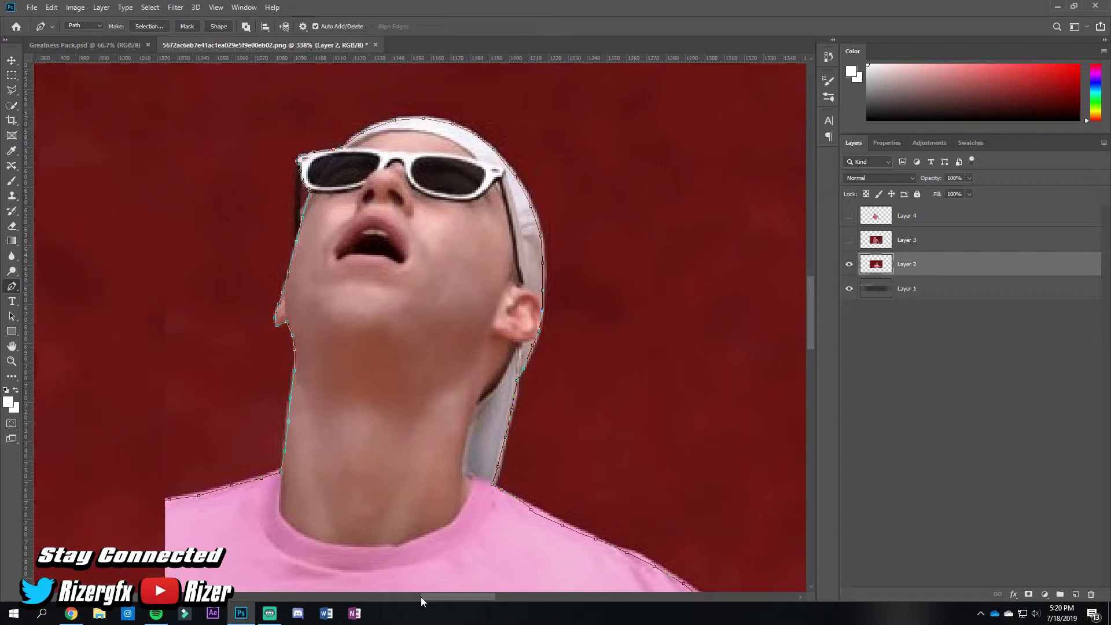
pyautogui.click(422, 596)
pyautogui.click(776, 311)
pyautogui.scroll(-3, 694, 394)
pyautogui.click(612, 351)
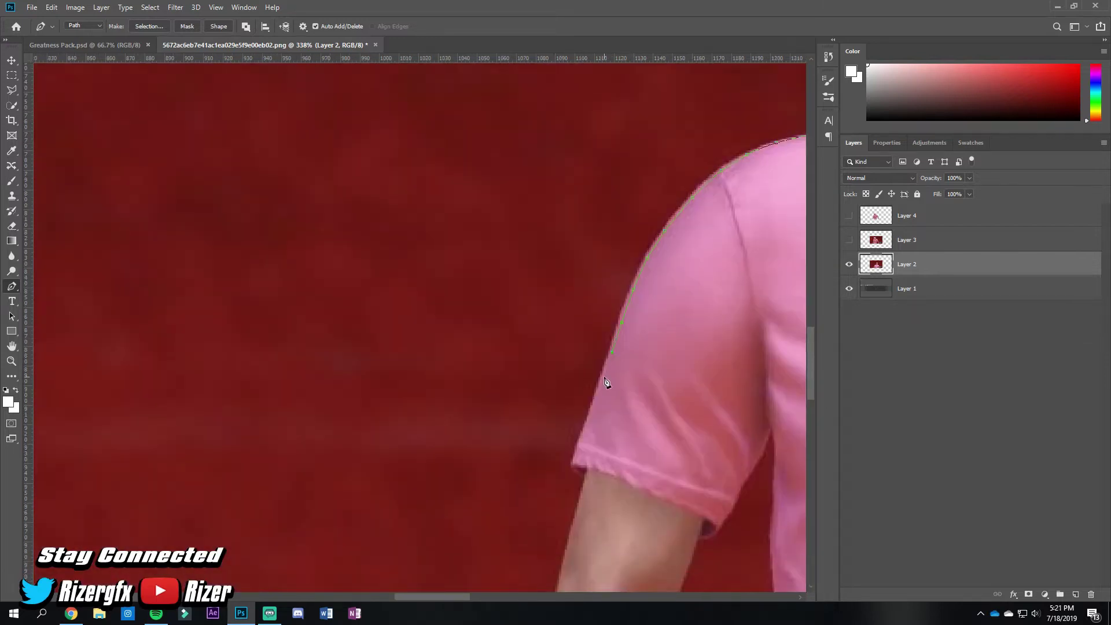
pyautogui.click(573, 464)
pyautogui.scroll(-3, 579, 468)
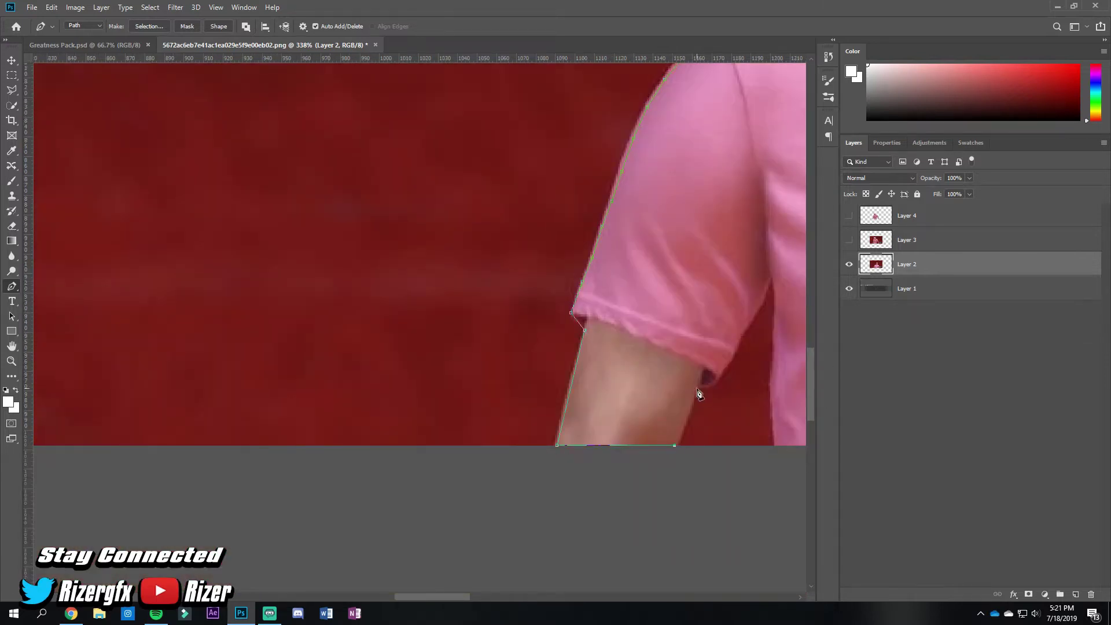
# Step: Finish the outline down the shirt edge and copy the selected figure onto new Layer 5
pyautogui.click(776, 307)
pyautogui.click(772, 324)
pyautogui.hscroll(10, 596, 498)
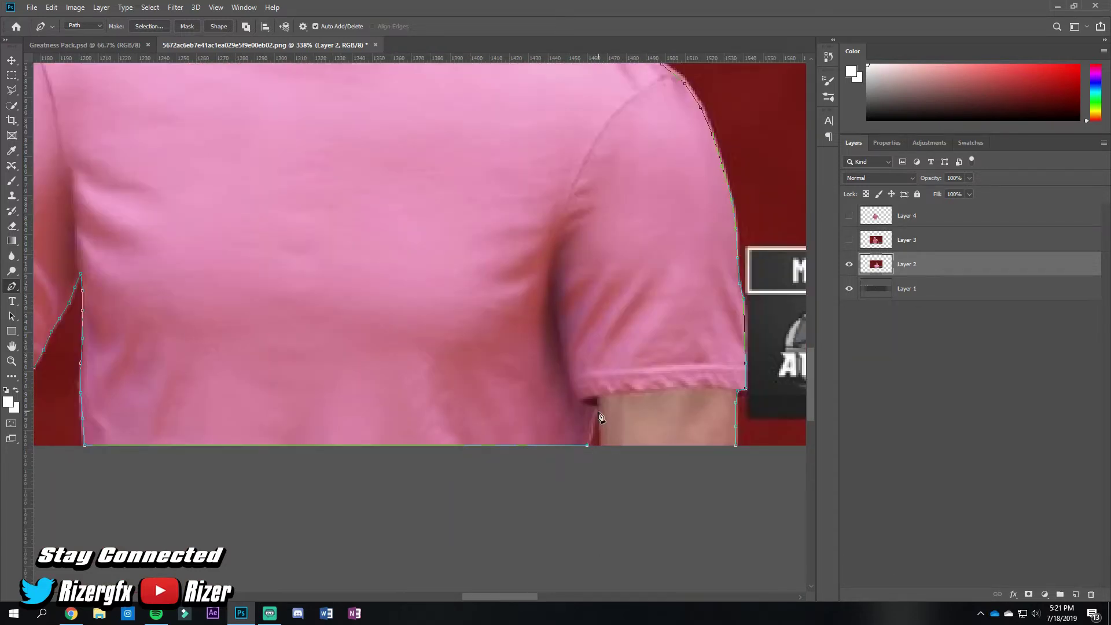
pyautogui.hotkey('ctrl', 'Return')
pyautogui.hotkey('ctrl', '0')
pyautogui.hotkey('ctrl', 'j')
# Step: Hide the original Layer 2 and shift the cut-out figure to the left
pyautogui.click(849, 288)
pyautogui.press('v')
pyautogui.moveTo(590, 278); pyautogui.dragTo(526, 284)
# Step: Open banner.psd from the Revamp project folder
pyautogui.hotkey('ctrl', '-')
pyautogui.rightClick(423, 45)
pyautogui.click(484, 105)
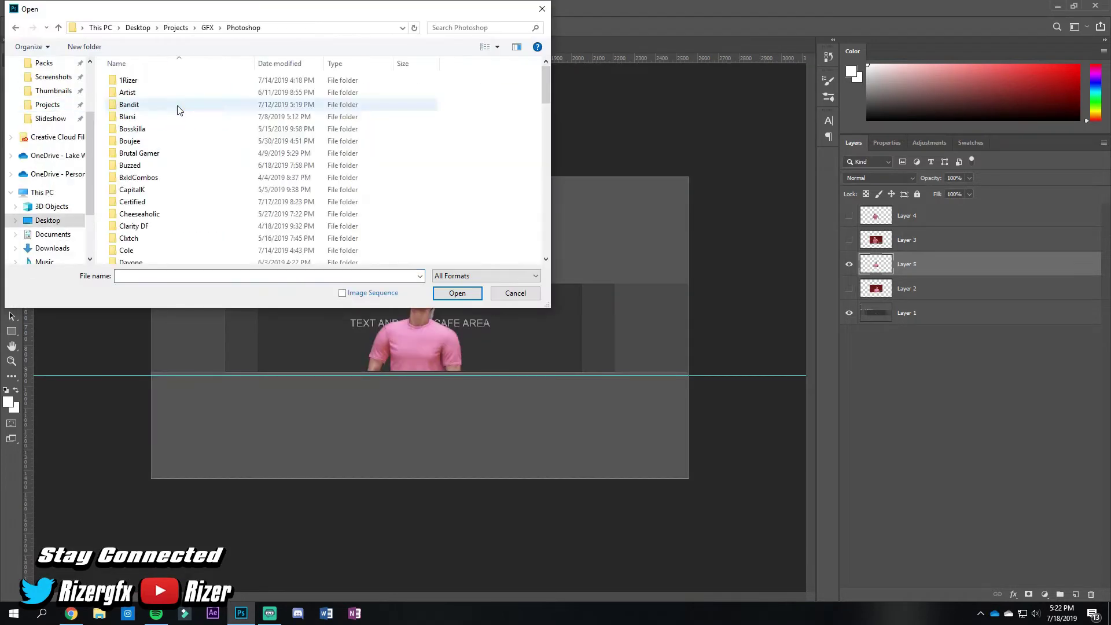
pyautogui.scroll(-1, 163, 119)
pyautogui.doubleClick(218, 196)
pyautogui.doubleClick(199, 90)
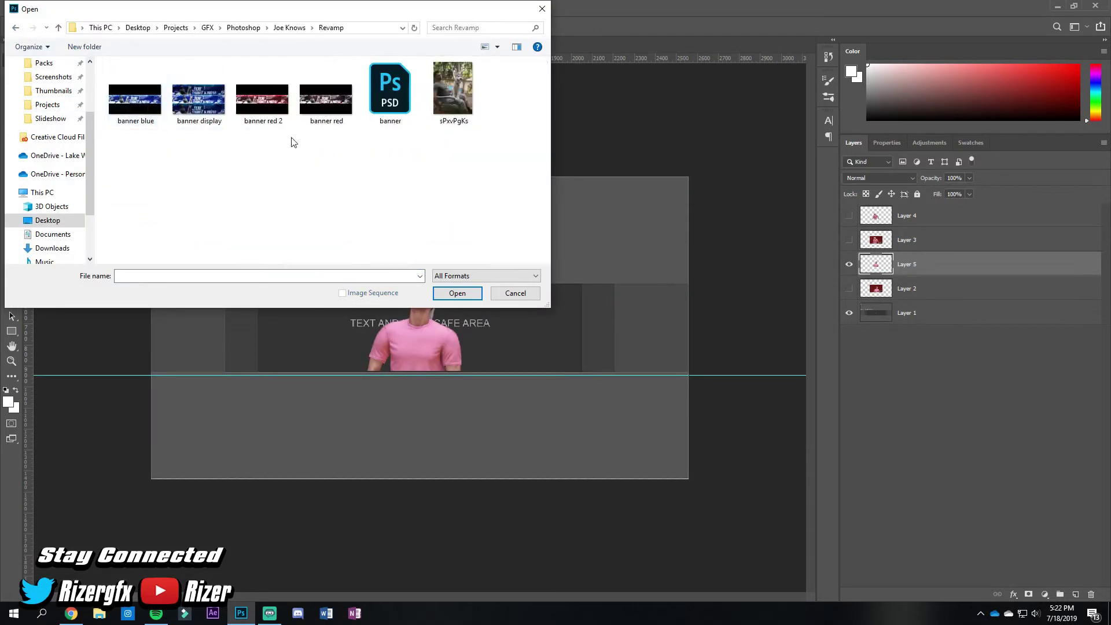
pyautogui.doubleClick(273, 115)
# Step: Bring banner.psd's black background into the figure document and add safe-area guides
pyautogui.click(498, 44)
pyautogui.moveTo(903, 582); pyautogui.dragTo(1005, 215)
pyautogui.scroll(3, 472, 388)
pyautogui.moveTo(473, 392); pyautogui.dragTo(473, 389)
pyautogui.moveTo(529, 58); pyautogui.dragTo(529, 242)
# Step: Centre the cap figure in the safe-area band and start a new text layer
pyautogui.click(405, 348)
pyautogui.scroll(-1, 470, 318)
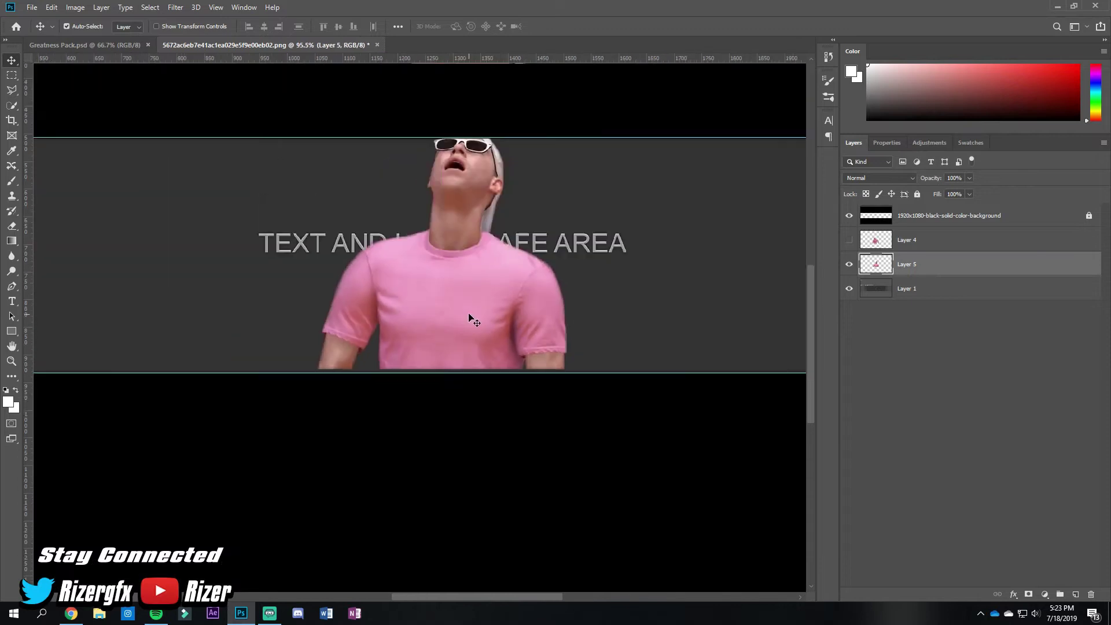
pyautogui.moveTo(440, 347); pyautogui.dragTo(447, 374)
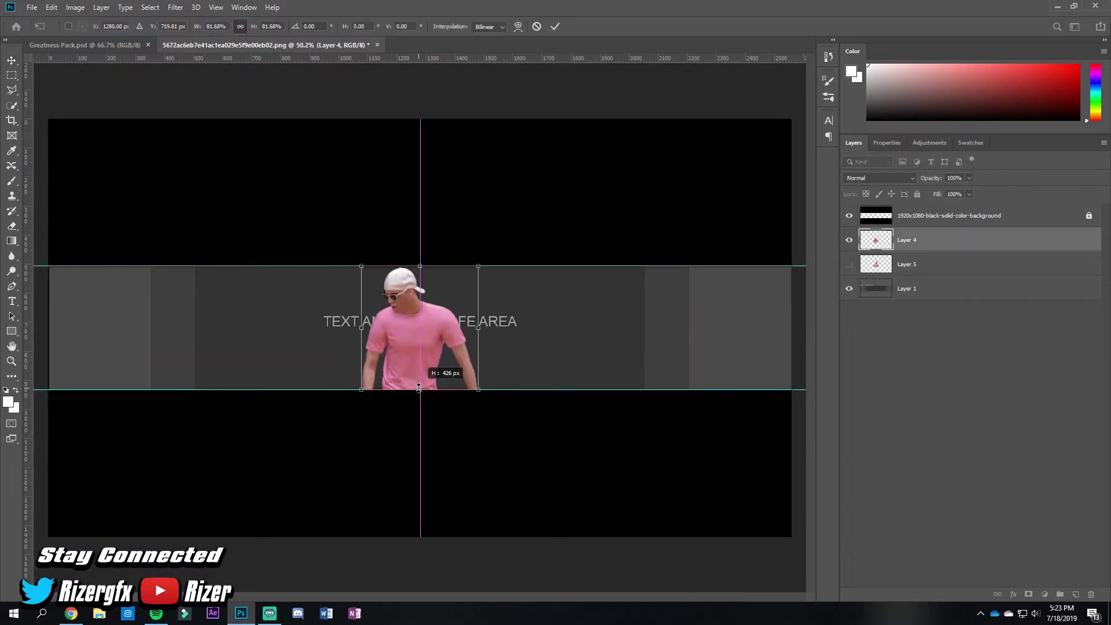
pyautogui.press('t')
pyautogui.click(301, 314)
pyautogui.write('Mercury')
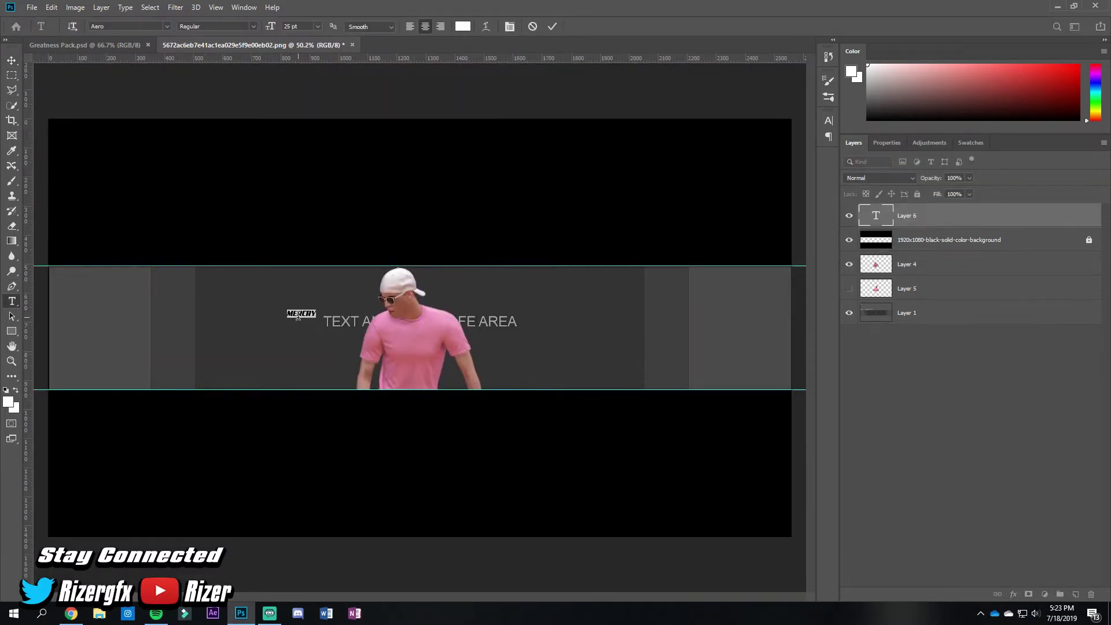
# Step: Give MERCRY a new block font, enlarge it and centre it over the figure
pyautogui.click(127, 26)
pyautogui.click(154, 107)
pyautogui.moveTo(347, 329); pyautogui.dragTo(429, 339)
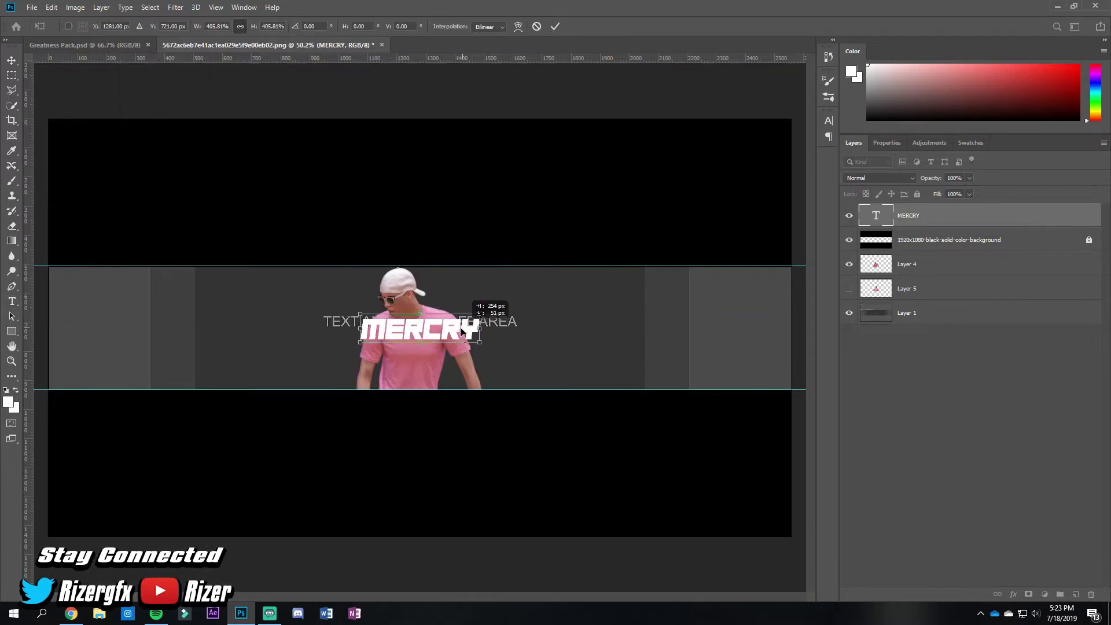
pyautogui.moveTo(404, 304); pyautogui.dragTo(415, 304)
# Step: Stretch MERCRY across the banner centre and move it behind the figure layer
pyautogui.click(909, 215)
pyautogui.hotkey('ctrl', 't')
pyautogui.moveTo(479, 334); pyautogui.dragTo(660, 316)
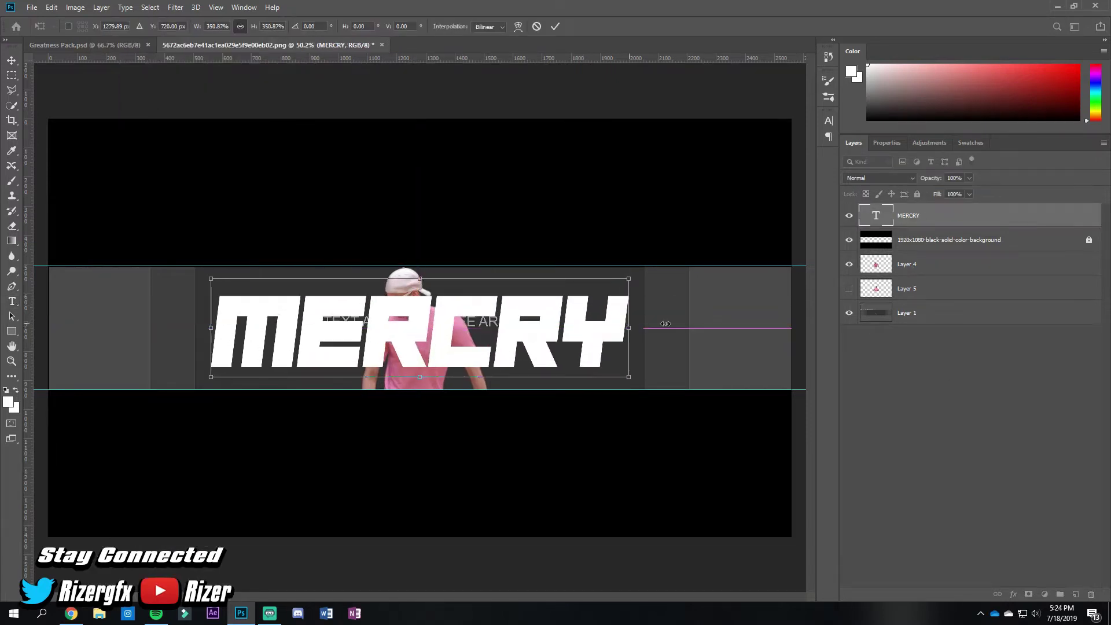
pyautogui.press('Return')
pyautogui.moveTo(909, 216); pyautogui.dragTo(909, 302)
# Step: Add a second text layer reading Mercry in a script font and enlarge it
pyautogui.click(418, 217)
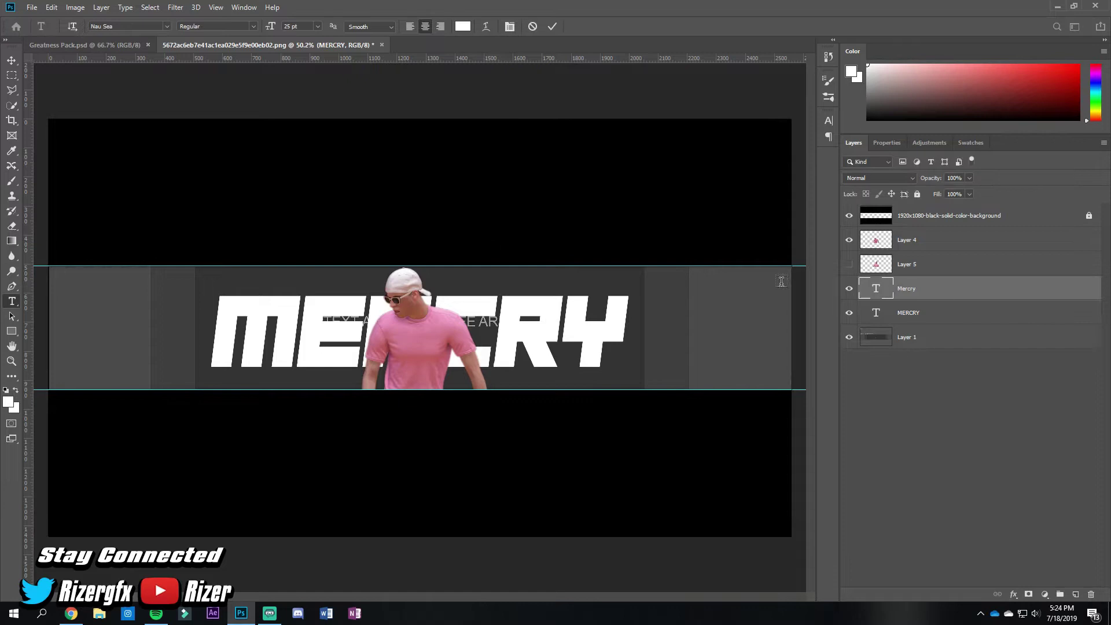
pyautogui.click(426, 330)
pyautogui.hotkey('ctrl', 'a')
pyautogui.click(167, 26)
pyautogui.hotkey('ctrl', 't')
pyautogui.moveTo(476, 340); pyautogui.dragTo(529, 338)
# Step: Copy a pink text style from Greatness Pack onto MERCRY, with Satin and Inner Glow off
pyautogui.click(85, 45)
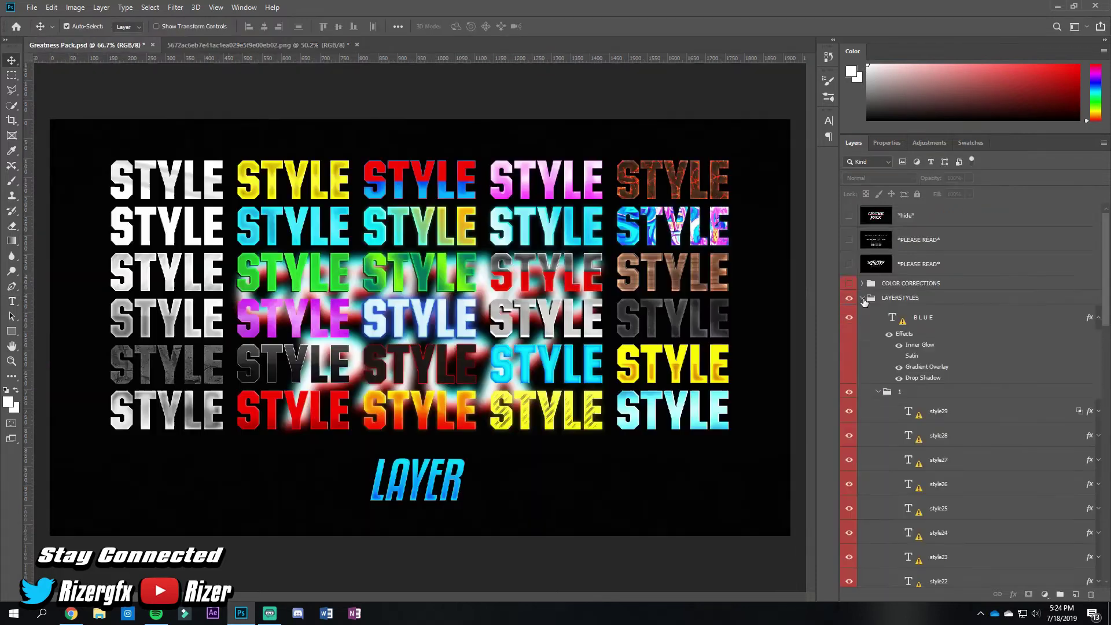
pyautogui.moveTo(902, 284); pyautogui.dragTo(926, 313)
pyautogui.click(883, 373)
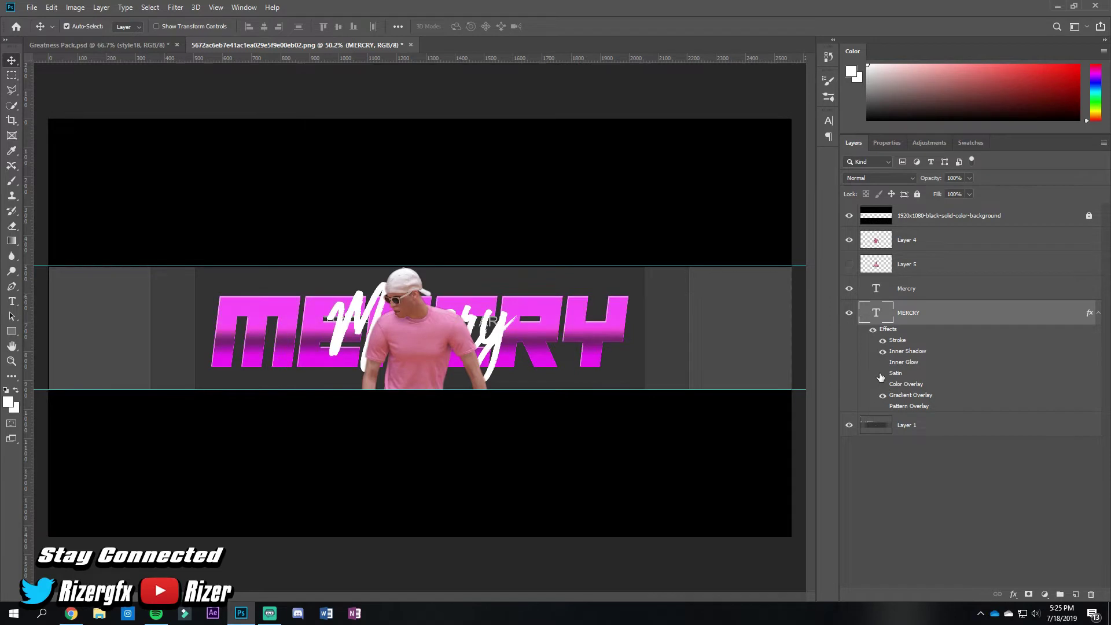
# Step: Show the second figure copy, shrink it to the right edge, then hide it
pyautogui.moveTo(926, 292); pyautogui.dragTo(879, 275)
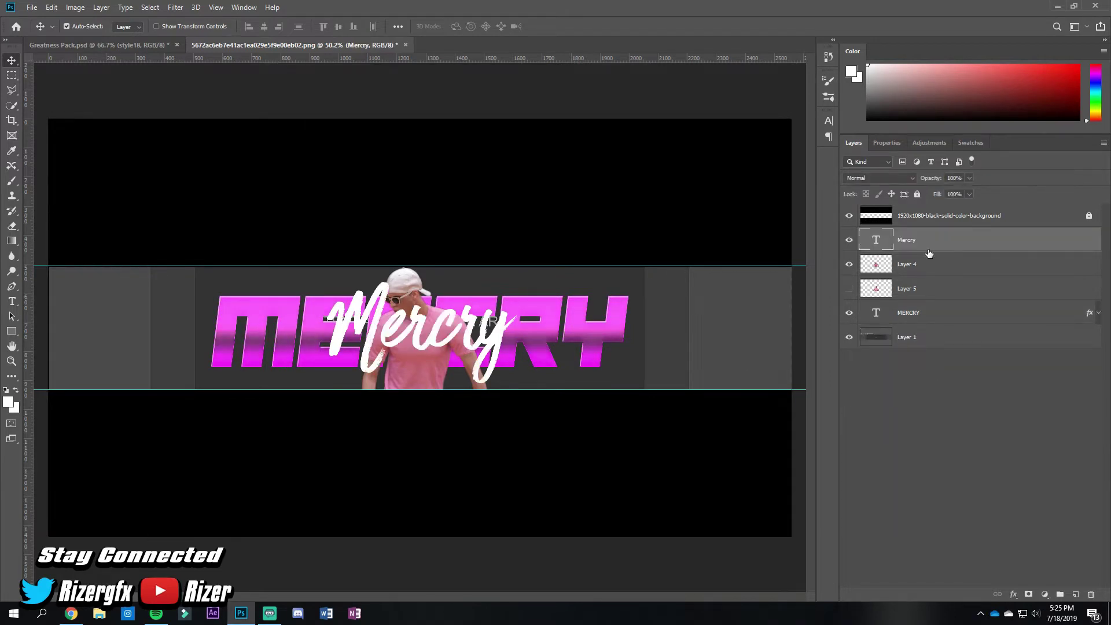
pyautogui.moveTo(417, 324); pyautogui.dragTo(745, 356)
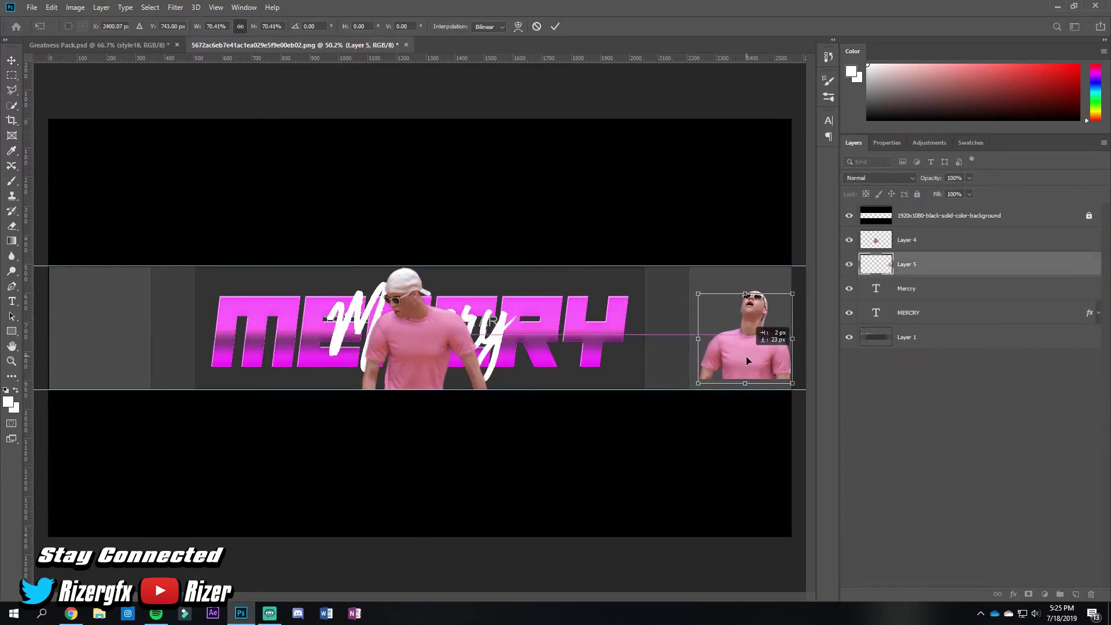
pyautogui.click(849, 264)
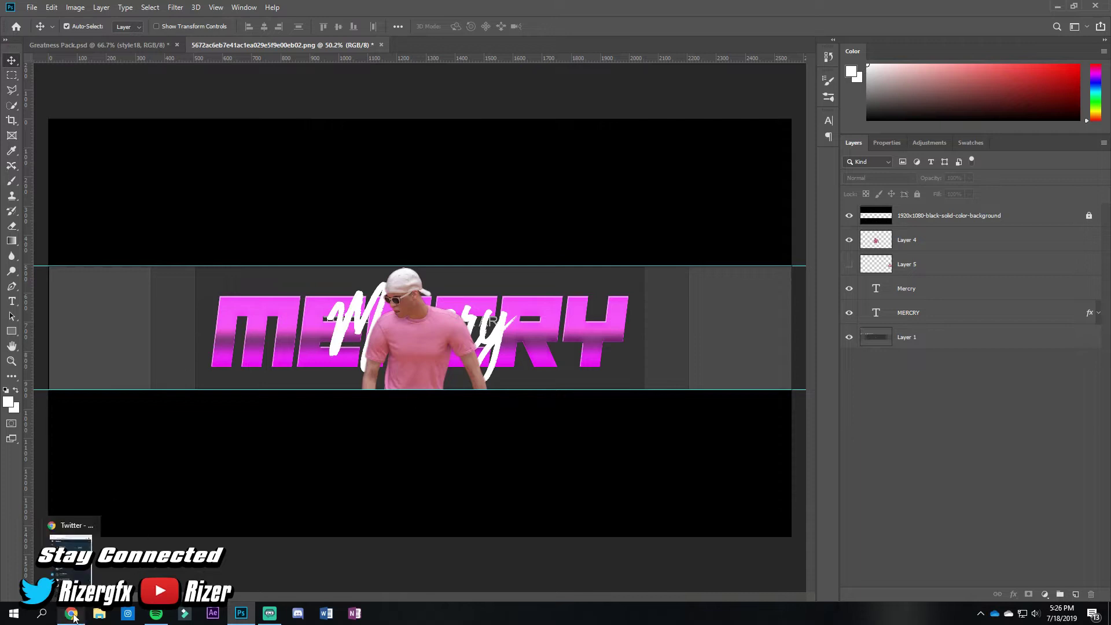
# Step: Place the city night photo as an embedded image and stretch it across the banner
pyautogui.click(32, 7)
pyautogui.click(64, 226)
pyautogui.click(513, 289)
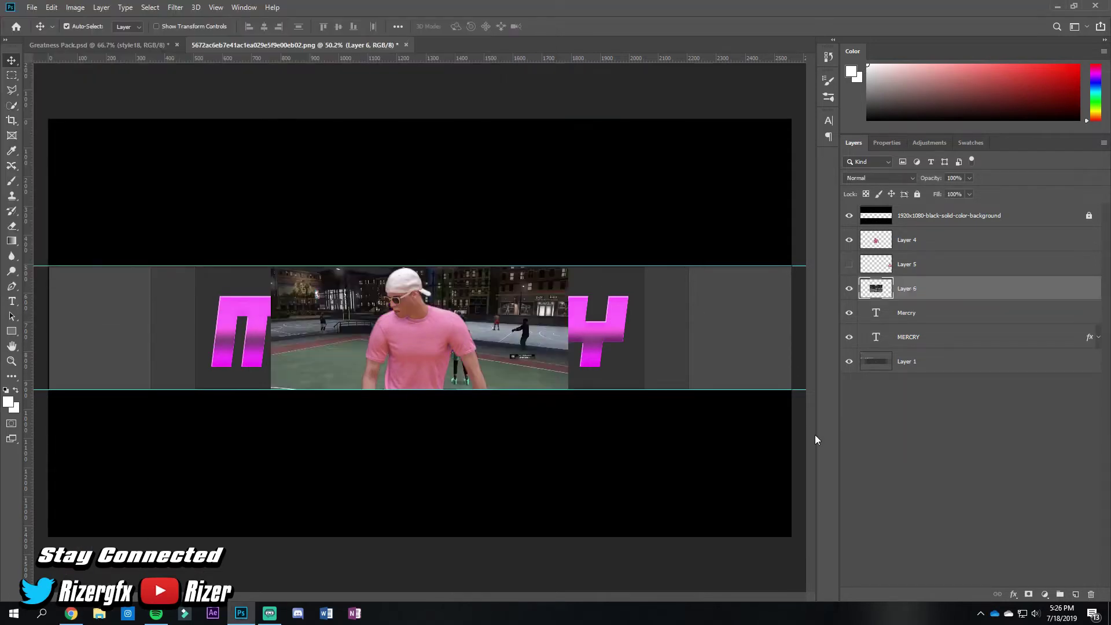
pyautogui.press('Return')
pyautogui.moveTo(934, 288); pyautogui.dragTo(934, 346)
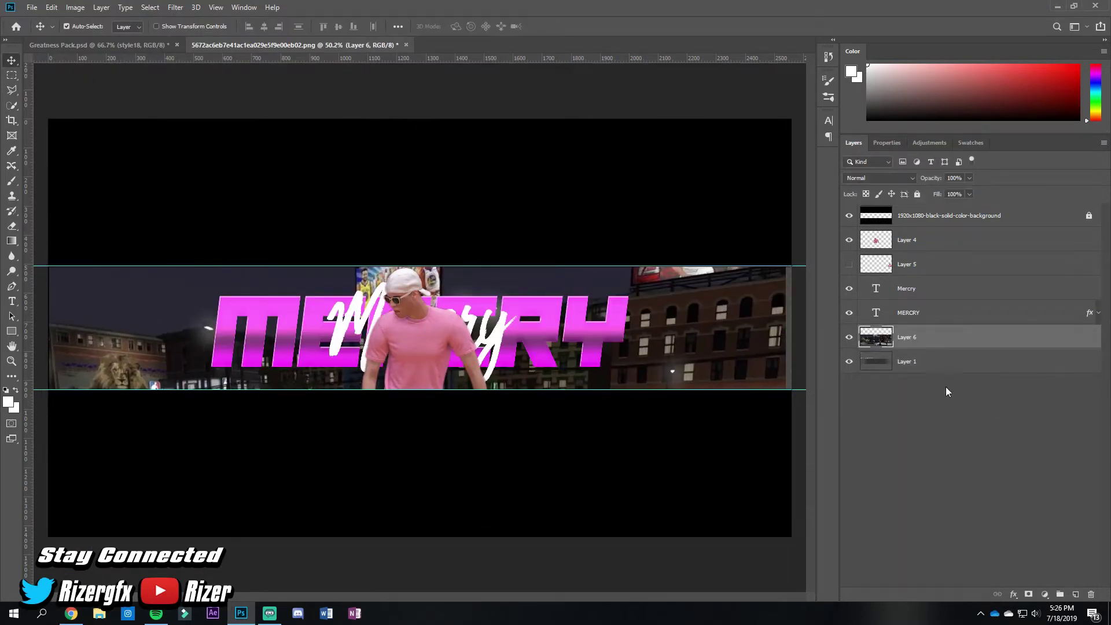
# Step: Bring the Light overlay from Greatness Pack into the banner, fit it, and pick an eraser brush
pyautogui.hotkey('ctrl', 'Tab')
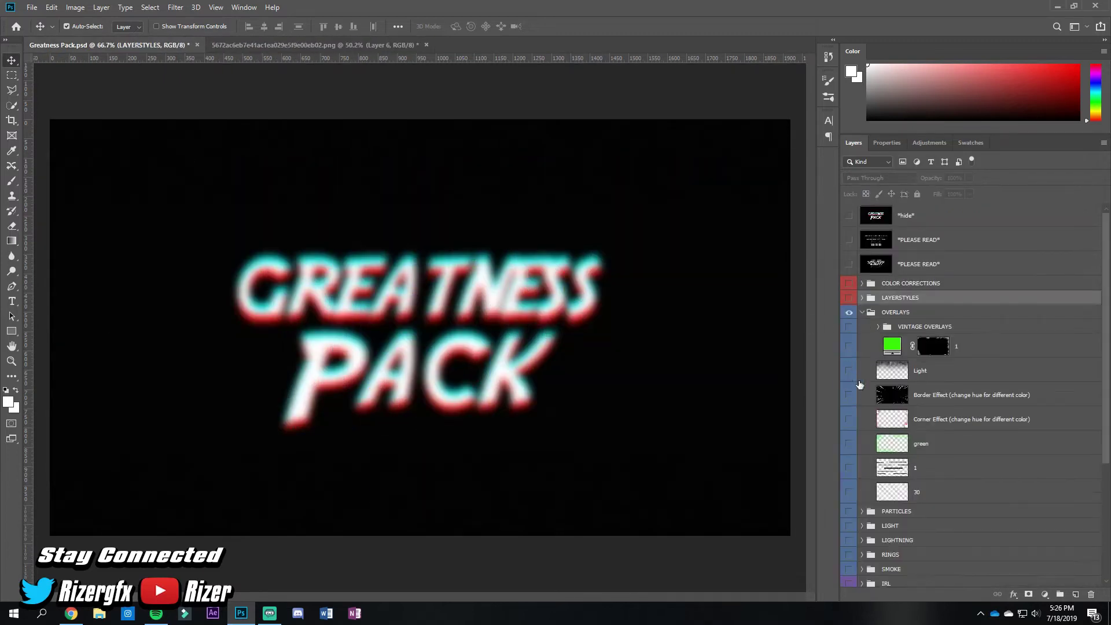
pyautogui.moveTo(223, 29); pyautogui.dragTo(419, 303)
pyautogui.hotkey('ctrl', 't')
pyautogui.press('Return')
pyautogui.press('e')
pyautogui.rightClick(214, 246)
pyautogui.press('Escape')
# Step: Bring in the 30 overlay from Greatness Pack, fit it, and place it below Light
pyautogui.hotkey('ctrl', 'Tab')
pyautogui.moveTo(595, 298); pyautogui.dragTo(413, 291)
pyautogui.hotkey('ctrl', 't')
pyautogui.press('Return')
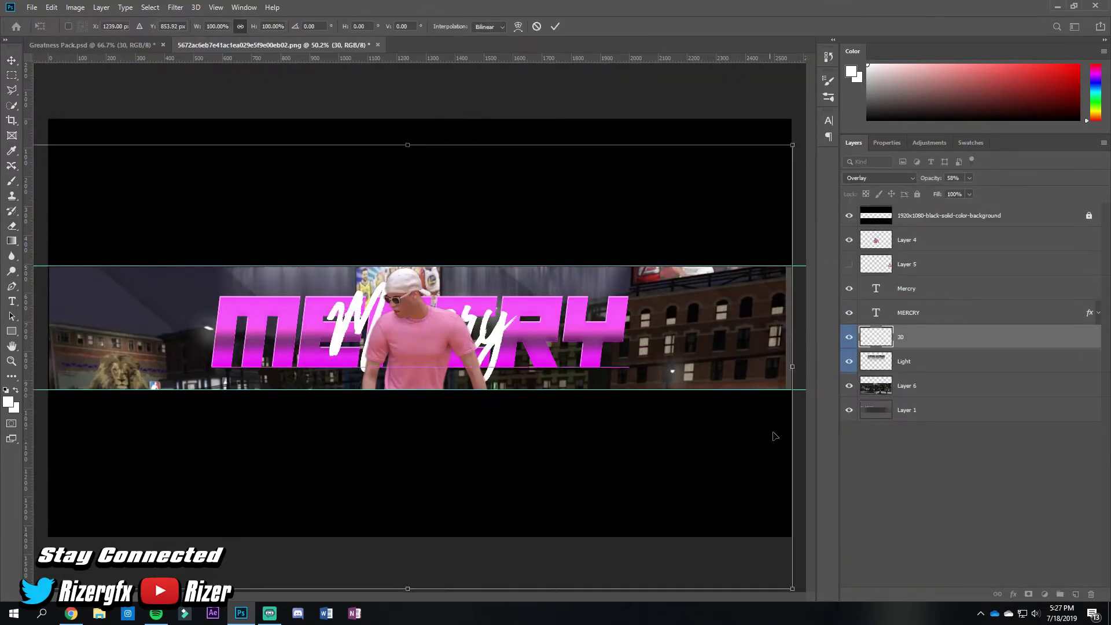
pyautogui.moveTo(927, 337); pyautogui.dragTo(956, 369)
pyautogui.press('e')
pyautogui.press('v')
pyautogui.click(926, 240)
pyautogui.hotkey('ctrl', 'Tab')
pyautogui.hotkey('ctrl', 'Tab')
# Step: Grade the banner purple using COLOR CORRECTIONS folders 1, 3 and 9, opacity 25, folder 9 moved out
pyautogui.click(863, 234)
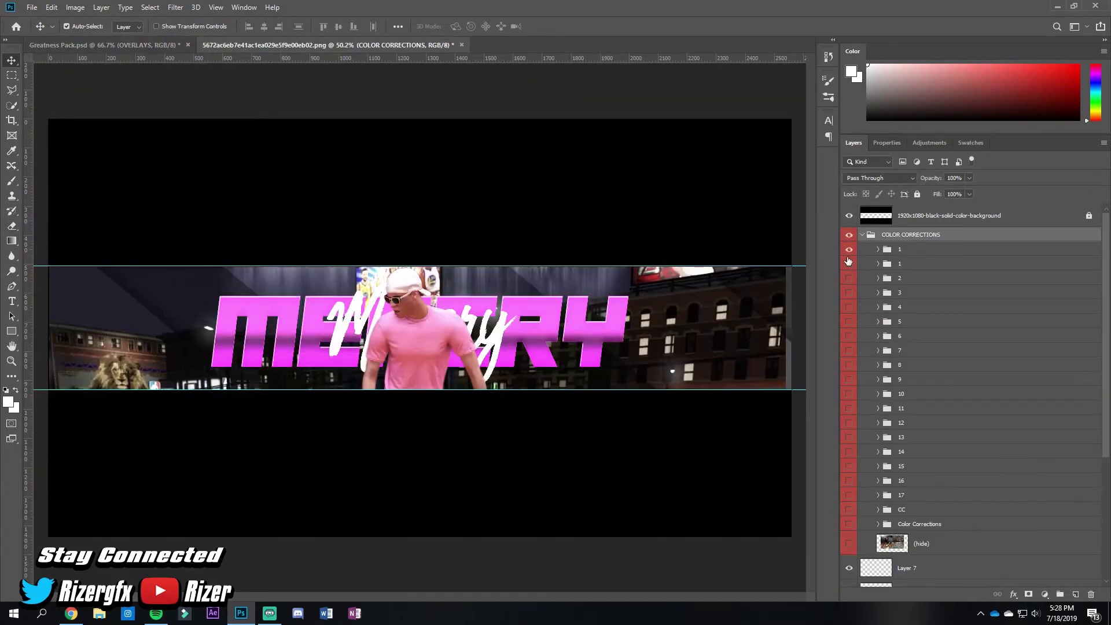
pyautogui.click(850, 292)
pyautogui.click(926, 307)
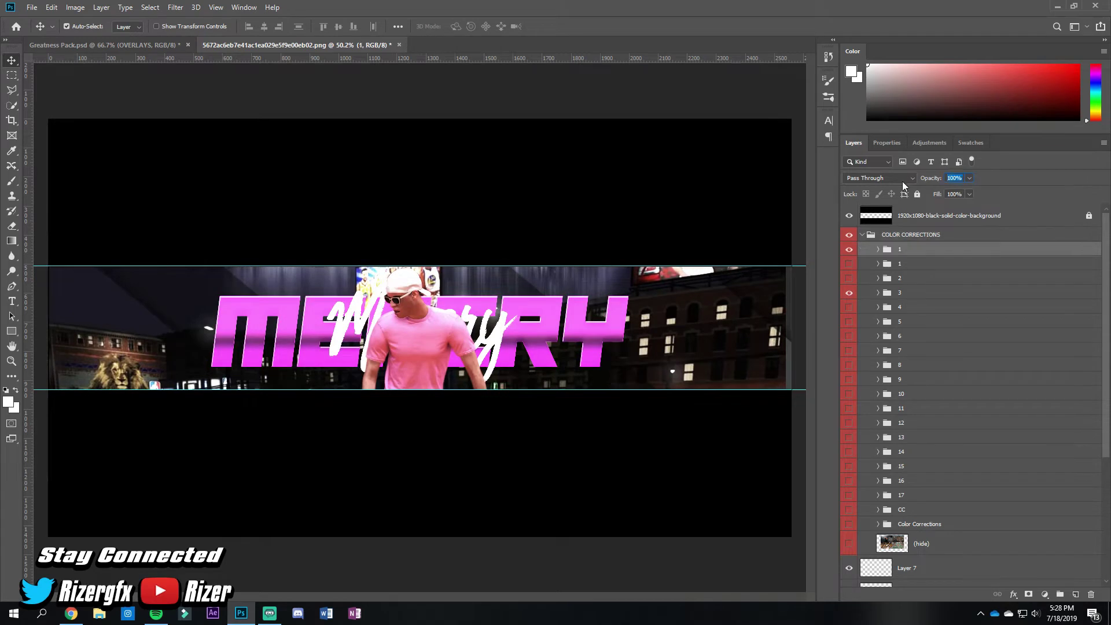
pyautogui.click(849, 249)
pyautogui.write('25')
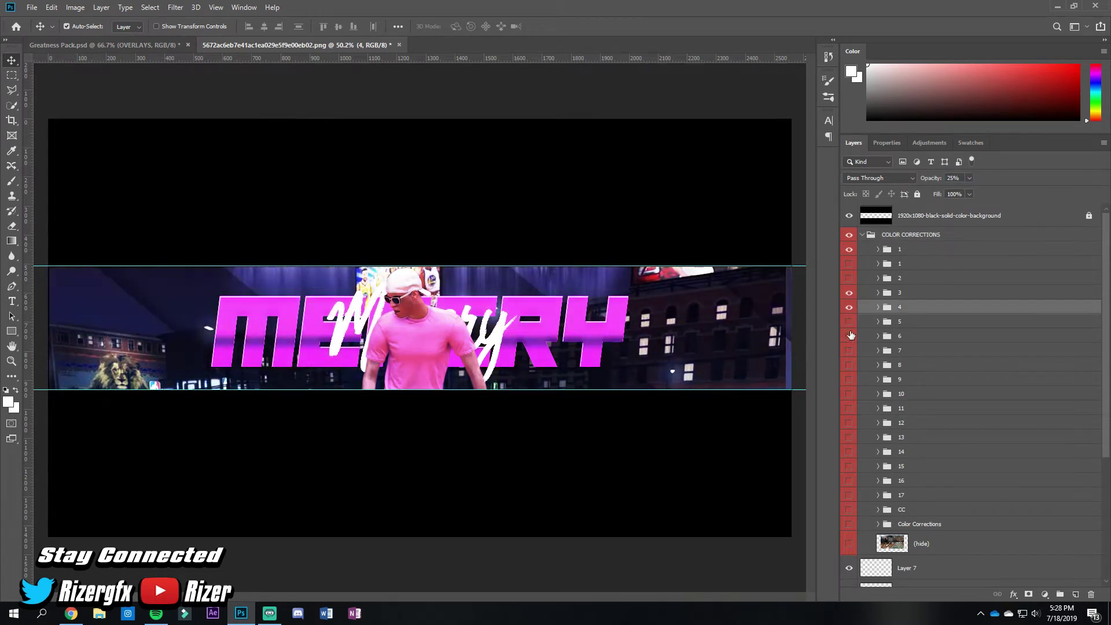
pyautogui.click(849, 379)
pyautogui.moveTo(923, 382); pyautogui.dragTo(926, 579)
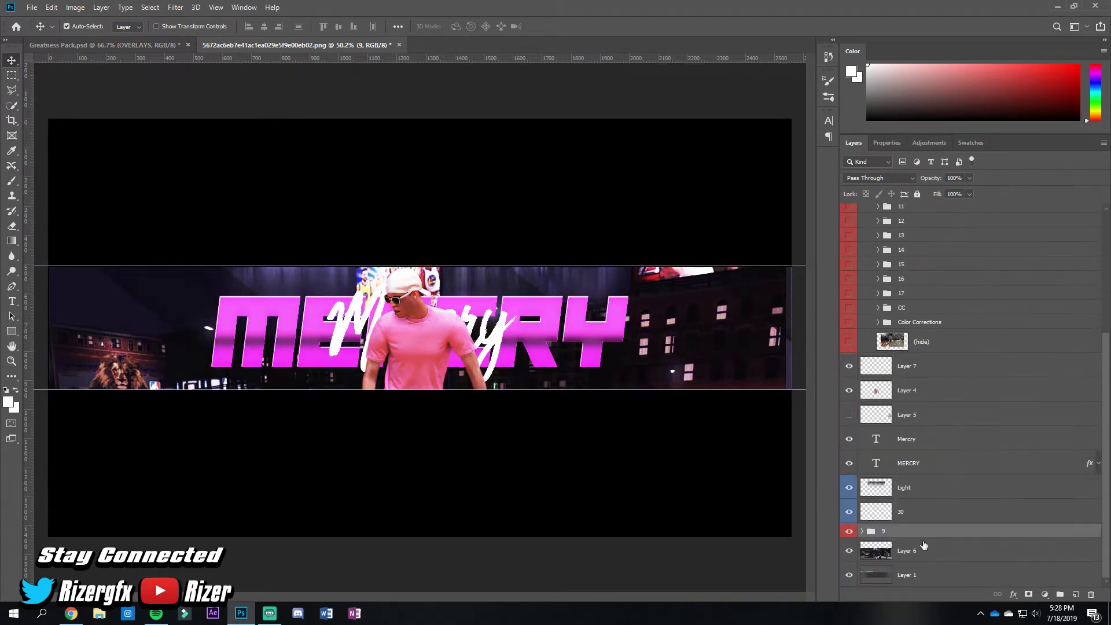
pyautogui.click(849, 306)
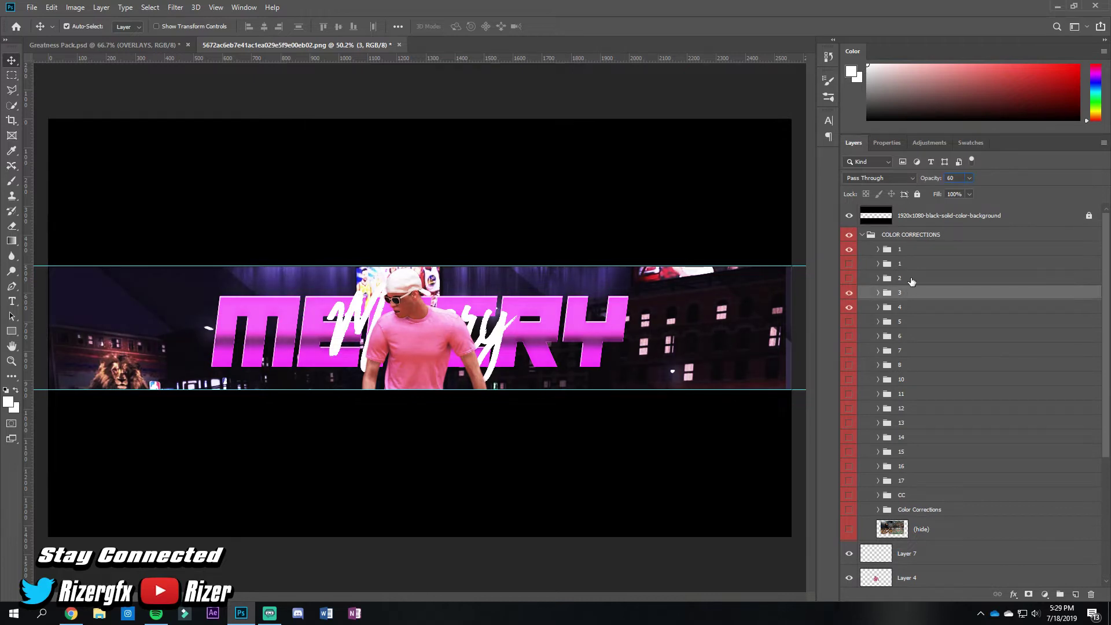
pyautogui.click(735, 489)
pyautogui.click(104, 44)
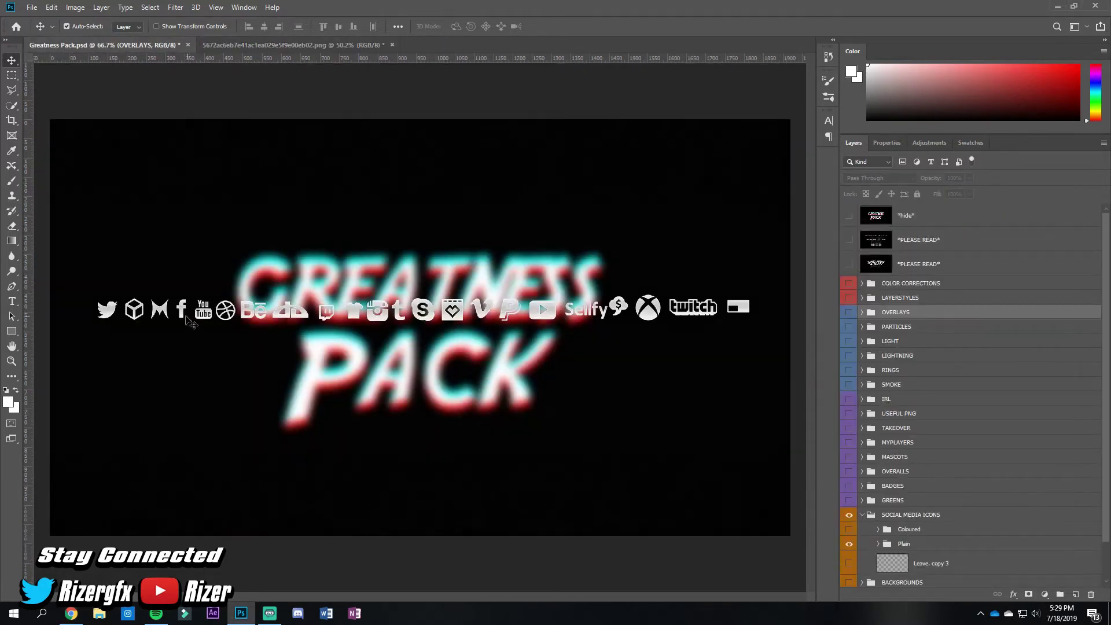
# Step: Paste the white Twitter bird icon and move it to the banner's upper right
pyautogui.click(292, 44)
pyautogui.hotkey('ctrl', 'v')
pyautogui.hotkey('ctrl', 't')
pyautogui.press('Return')
pyautogui.scroll(1, 523, 328)
pyautogui.hotkey('ctrl', '[')
pyautogui.hotkey('ctrl', '[')
pyautogui.moveTo(543, 333); pyautogui.dragTo(608, 348)
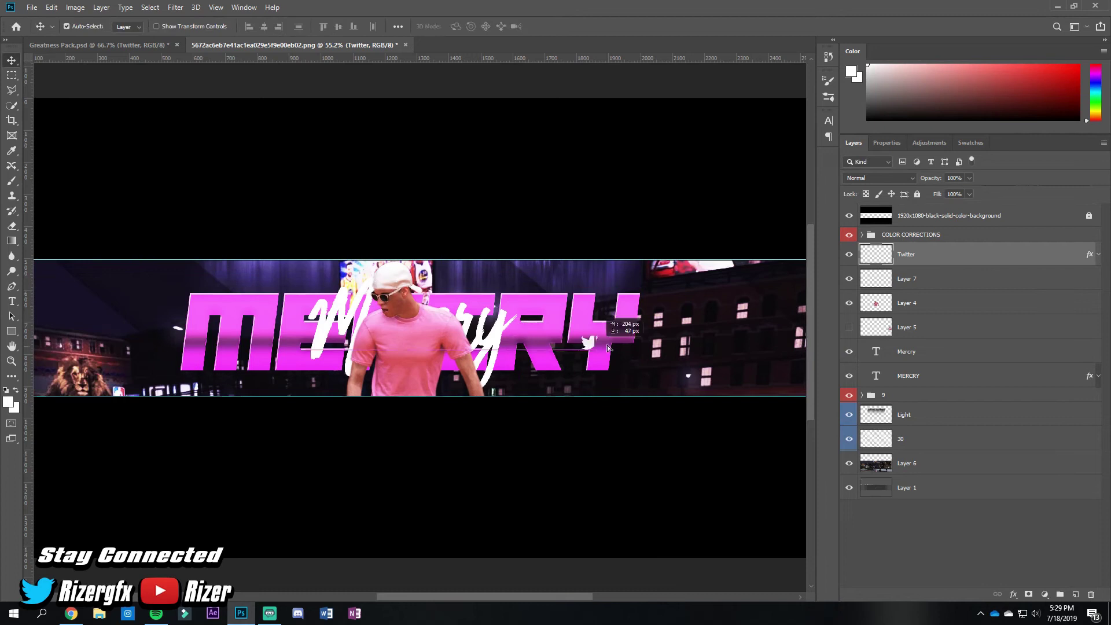
pyautogui.scroll(-1, 524, 460)
# Step: Add a text line with the channel's Twitter handle beside the bird, trying a new font and size
pyautogui.press('t')
pyautogui.click(682, 308)
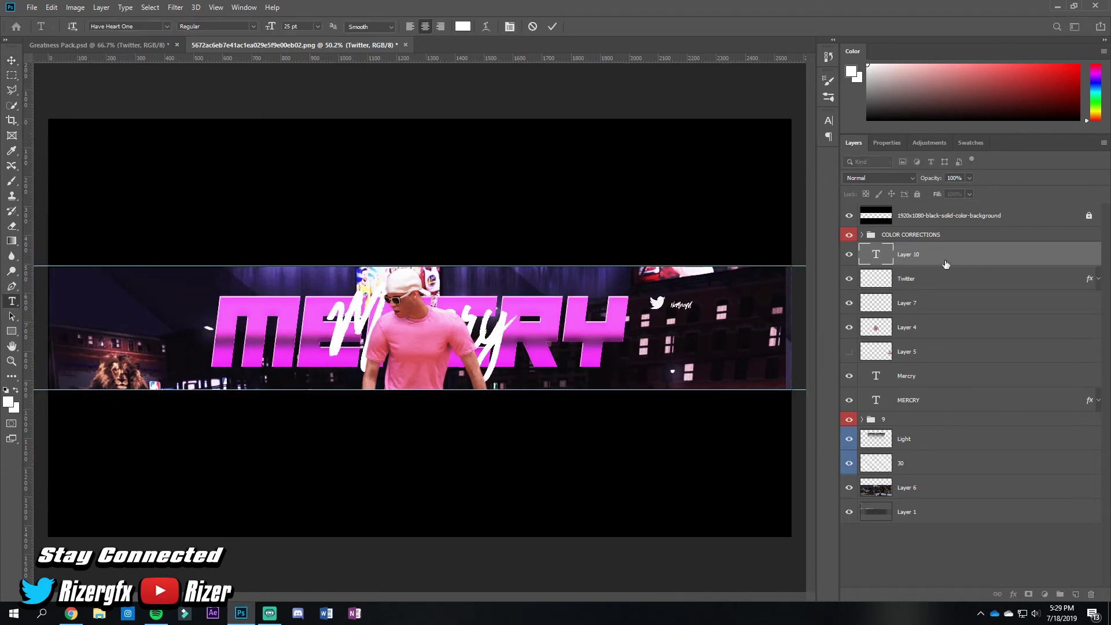
pyautogui.scroll(9, 699, 300)
pyautogui.click(130, 26)
pyautogui.click(145, 78)
pyautogui.hotkey('ctrl', 't')
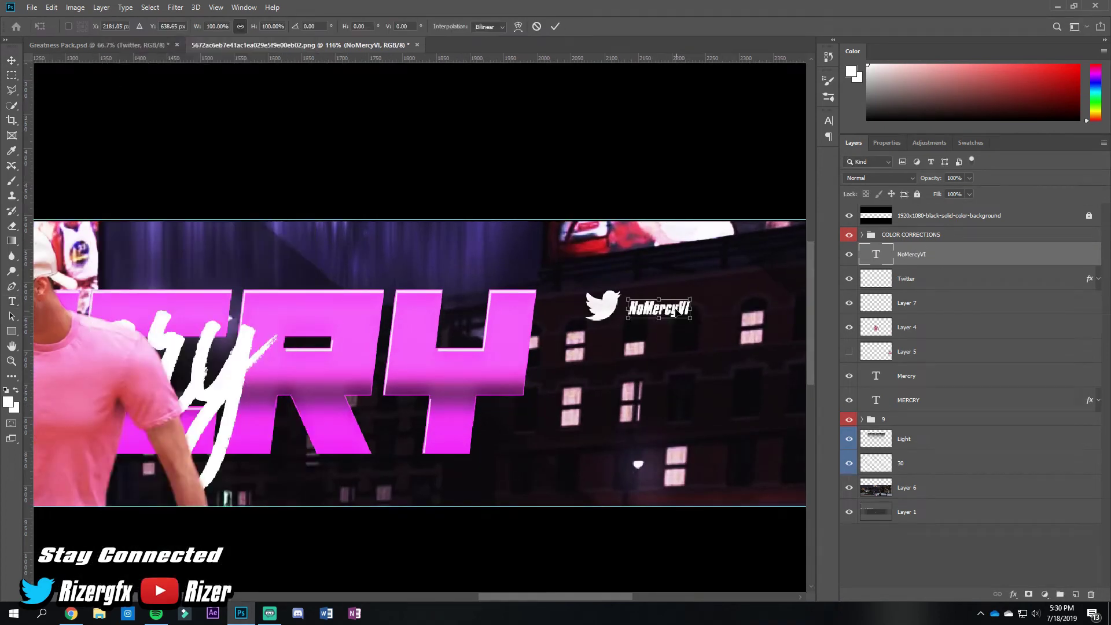
pyautogui.press('Return')
pyautogui.scroll(-4, 666, 306)
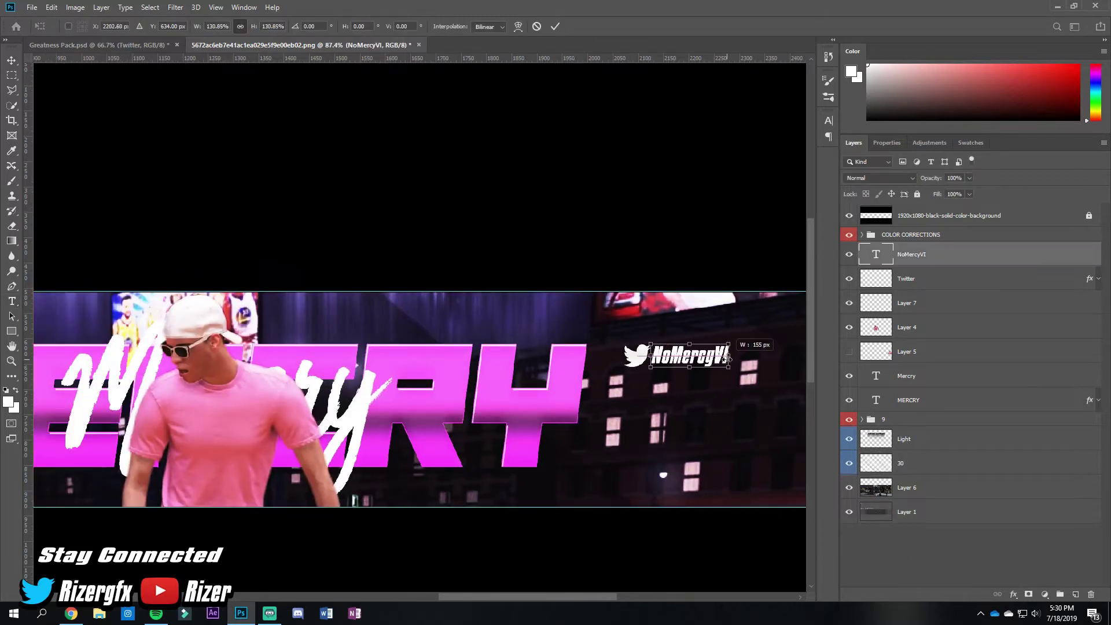
pyautogui.scroll(-3, 665, 307)
# Step: Set the handle text to Chinese Rocks and nudge it next to the bird
pyautogui.click(131, 26)
pyautogui.click(130, 26)
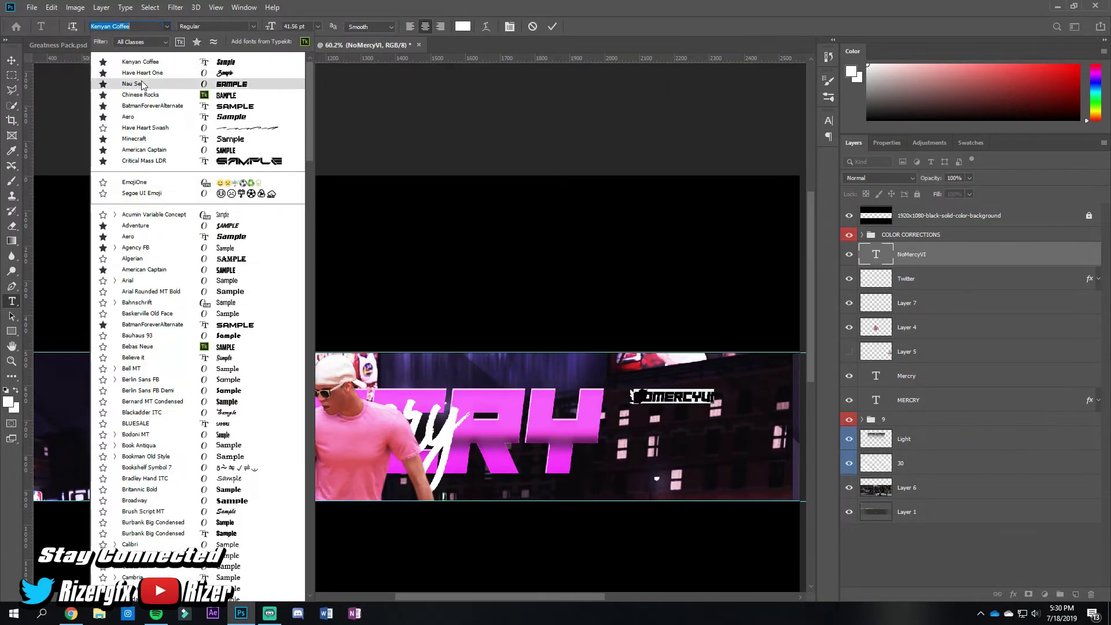
pyautogui.click(146, 94)
pyautogui.hotkey('ctrl', 't')
pyautogui.moveTo(689, 398); pyautogui.dragTo(693, 400)
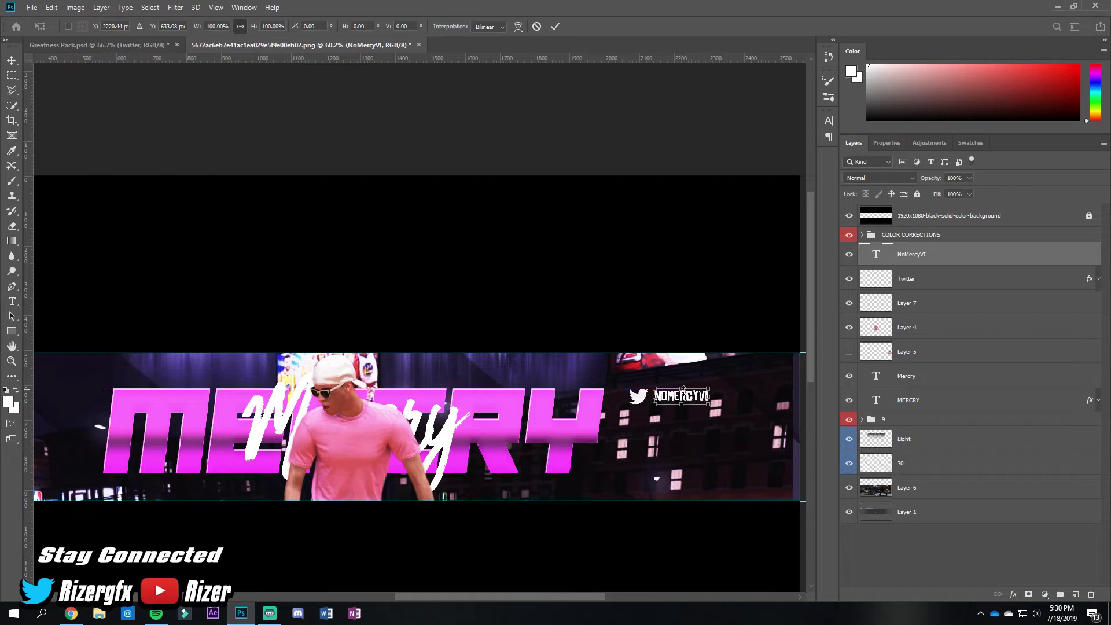
pyautogui.press('Return')
# Step: Create a new empty layer, Layer 10
pyautogui.hotkey('ctrl', 'shift', 'alt', 'n')
pyautogui.scroll(3, 347, 447)
pyautogui.scroll(-4, 347, 447)
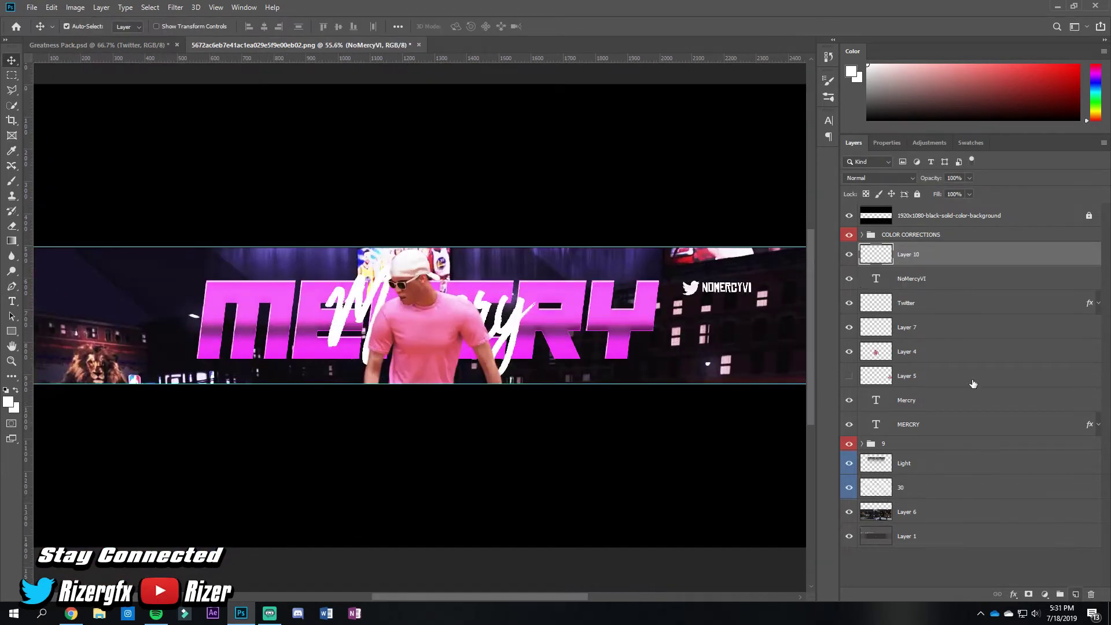
pyautogui.scroll(-2, 363, 384)
# Step: Paint a magenta glow along the banner top on a new layer below Layer 10
pyautogui.press('b')
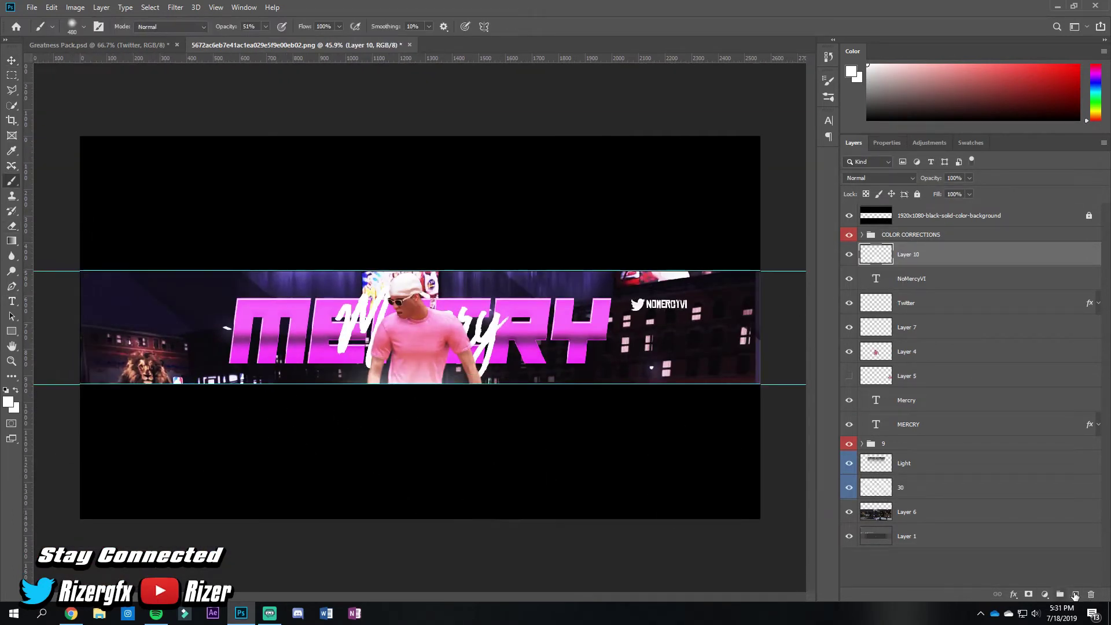
pyautogui.click(1075, 596)
pyautogui.keyDown('alt'); pyautogui.click(521, 298); pyautogui.keyUp('alt')
pyautogui.moveTo(541, 254)
pyautogui.mouseDown()
pyautogui.moveTo(330, 236)
pyautogui.moveTo(561, 241)
pyautogui.mouseUp()
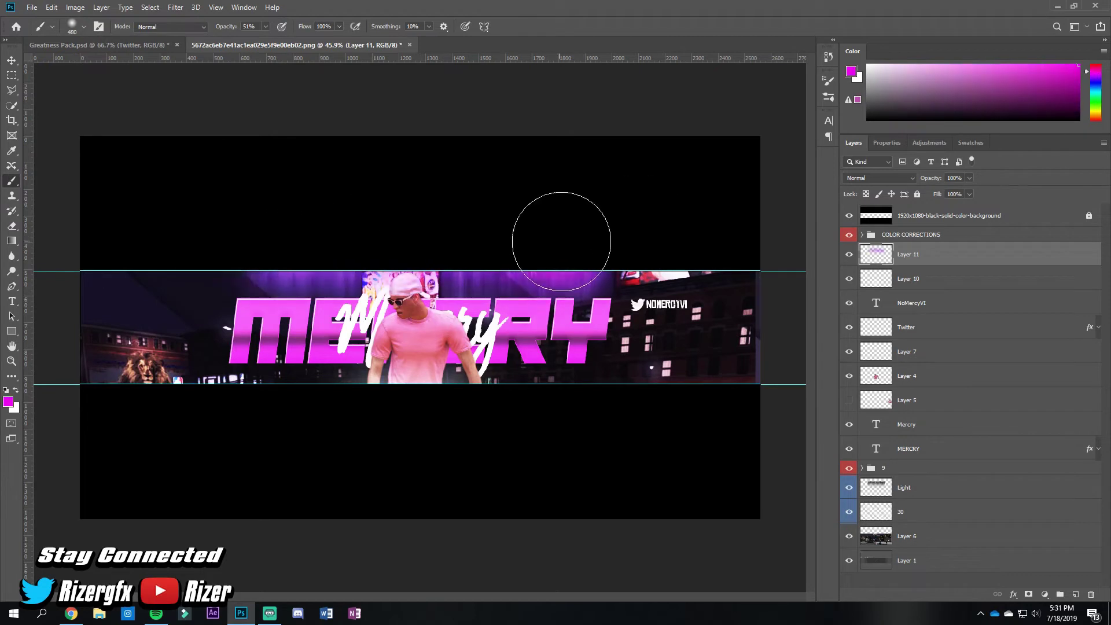
pyautogui.moveTo(909, 254); pyautogui.dragTo(926, 289)
# Step: Erase the magenta from the figure's cap and trim more glow, with the layer below Layer 4
pyautogui.press('e')
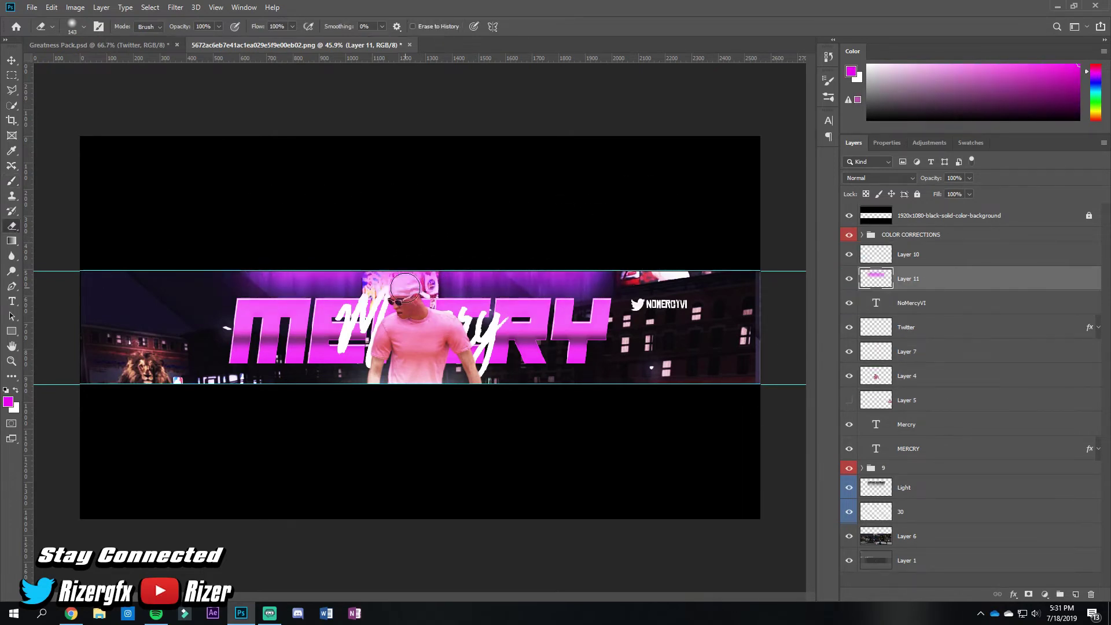
pyautogui.press('[')
pyautogui.press('[')
pyautogui.press('[')
pyautogui.scroll(-1, 422, 328)
pyautogui.moveTo(411, 289); pyautogui.dragTo(468, 324)
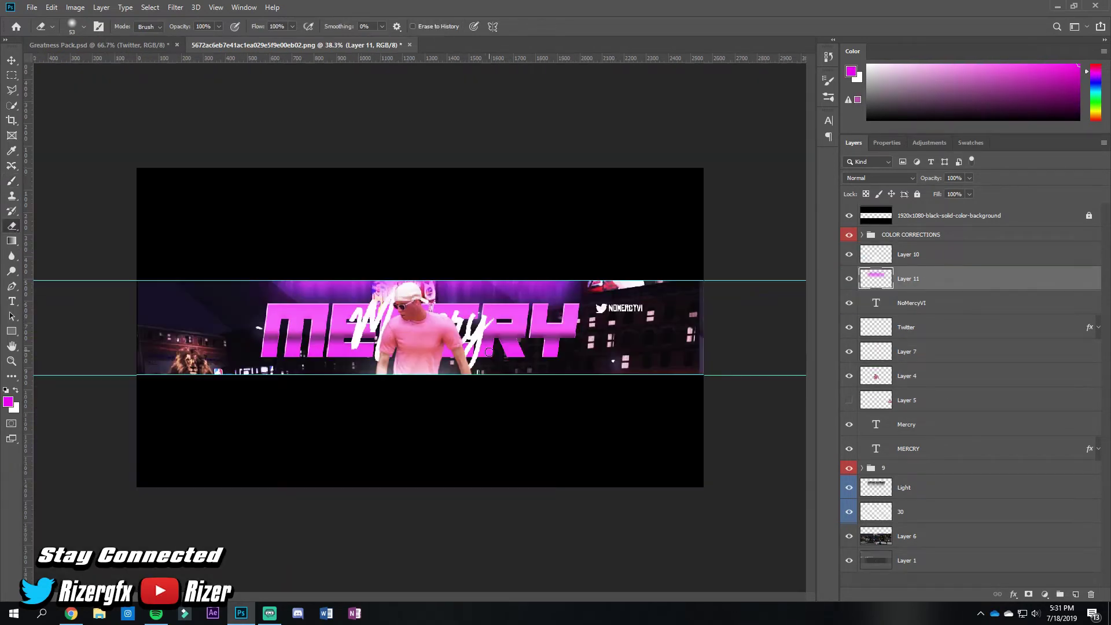
pyautogui.moveTo(944, 282); pyautogui.dragTo(927, 388)
pyautogui.scroll(1, 423, 325)
pyautogui.rightClick(576, 341)
pyautogui.moveTo(588, 360); pyautogui.dragTo(657, 361)
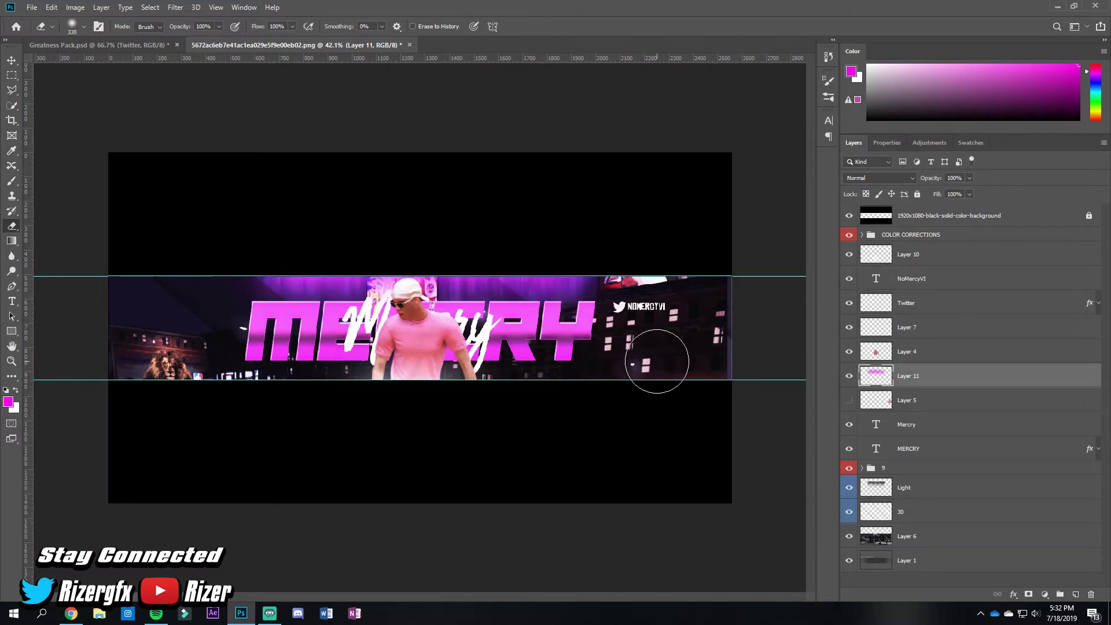
# Step: Add a new painting layer just below Layer 5 with a 338 px brush
pyautogui.click(980, 480)
pyautogui.hotkey('ctrl', 'shift', 'alt', 'n')
pyautogui.press('b')
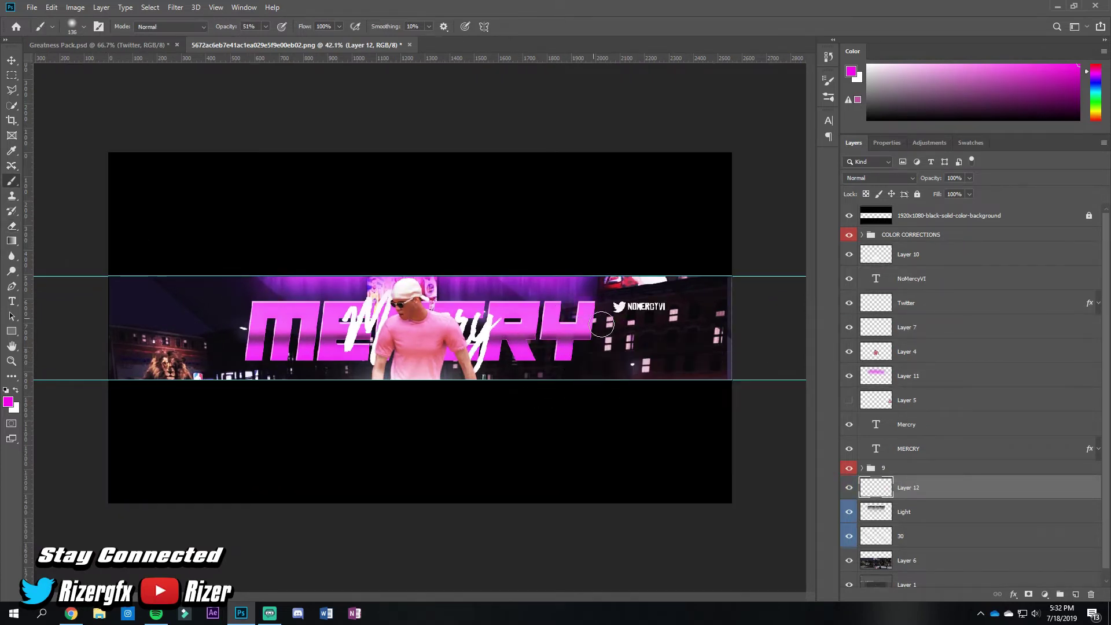
pyautogui.hotkey('ctrl', ']')
pyautogui.hotkey('ctrl', ']')
pyautogui.hotkey('ctrl', ']')
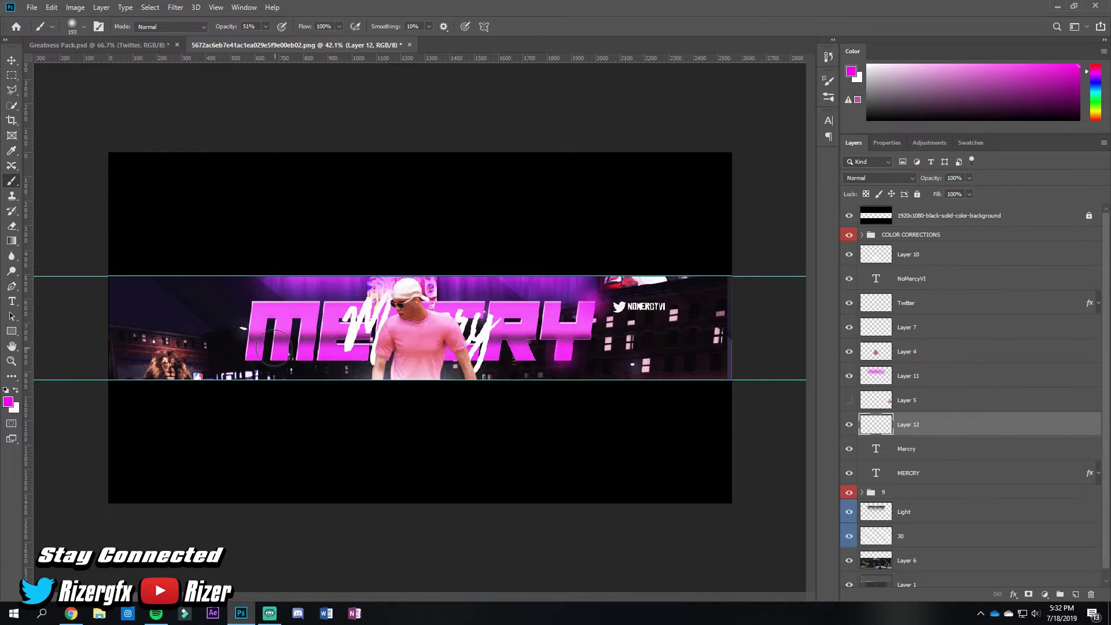
pyautogui.rightClick(273, 328)
pyautogui.moveTo(290, 310); pyautogui.dragTo(324, 309)
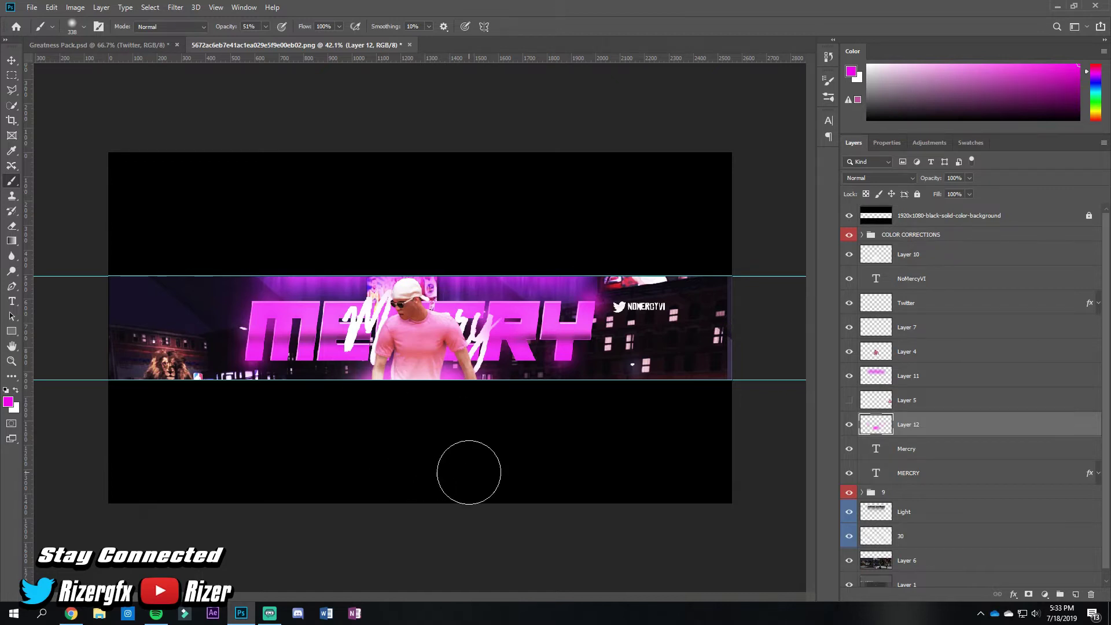
# Step: On a new layer above layer 30, paint a large soft pink glow on the banner's left
pyautogui.click(903, 536)
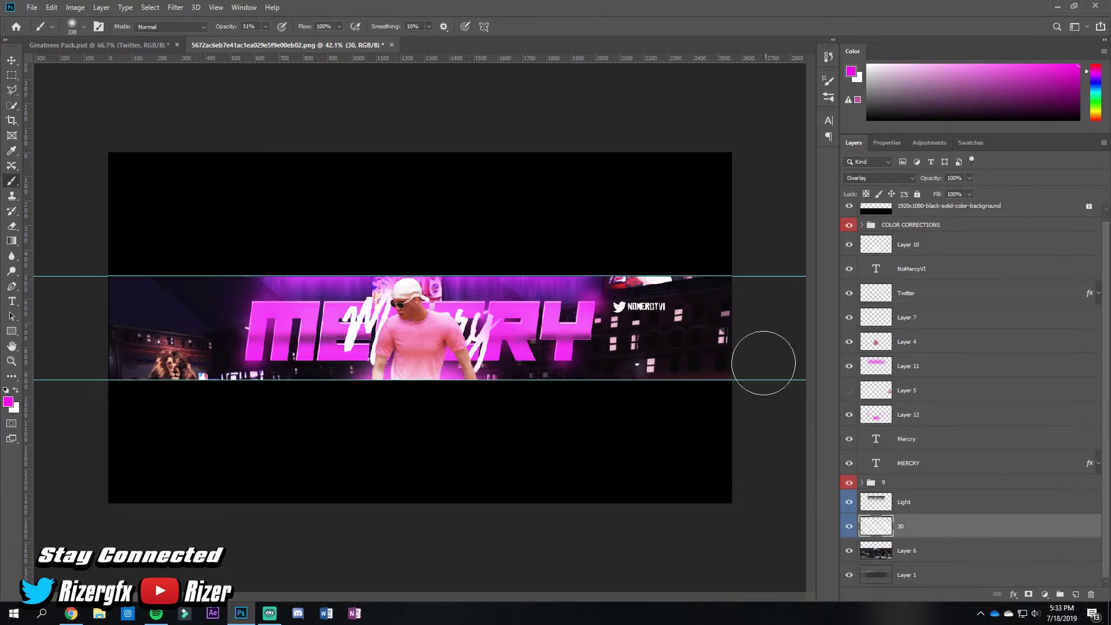
pyautogui.hotkey('ctrl', 'shift', 'alt', 'n')
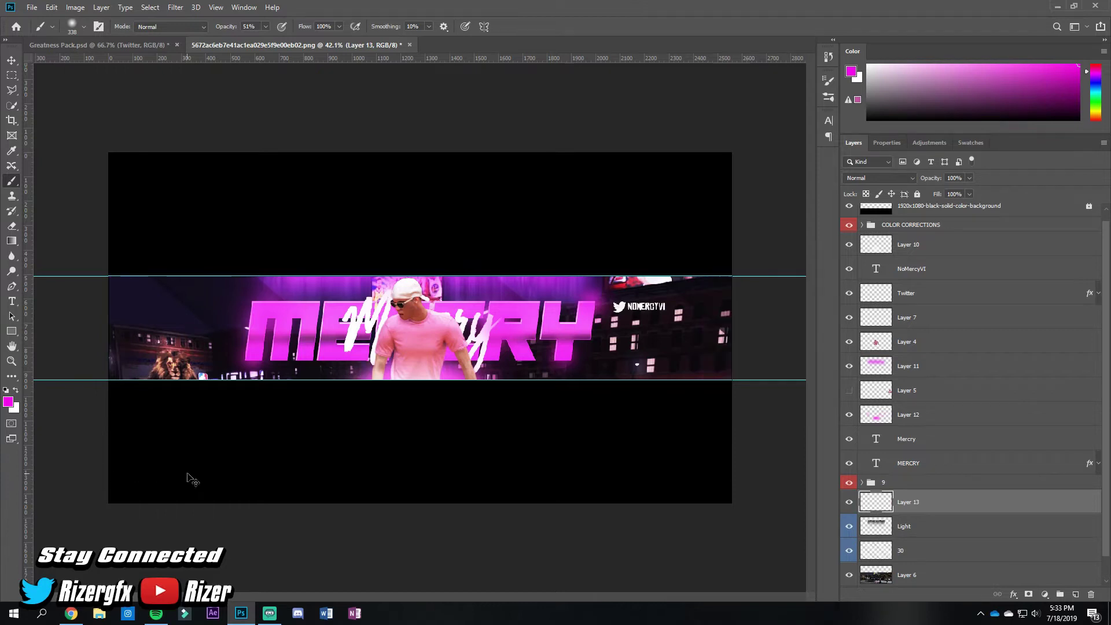
pyautogui.rightClick(648, 347)
pyautogui.scroll(-1, 752, 347)
pyautogui.rightClick(726, 325)
pyautogui.press('Escape')
pyautogui.scroll(1, 738, 325)
pyautogui.scroll(-1, 720, 372)
pyautogui.scroll(-1, 638, 328)
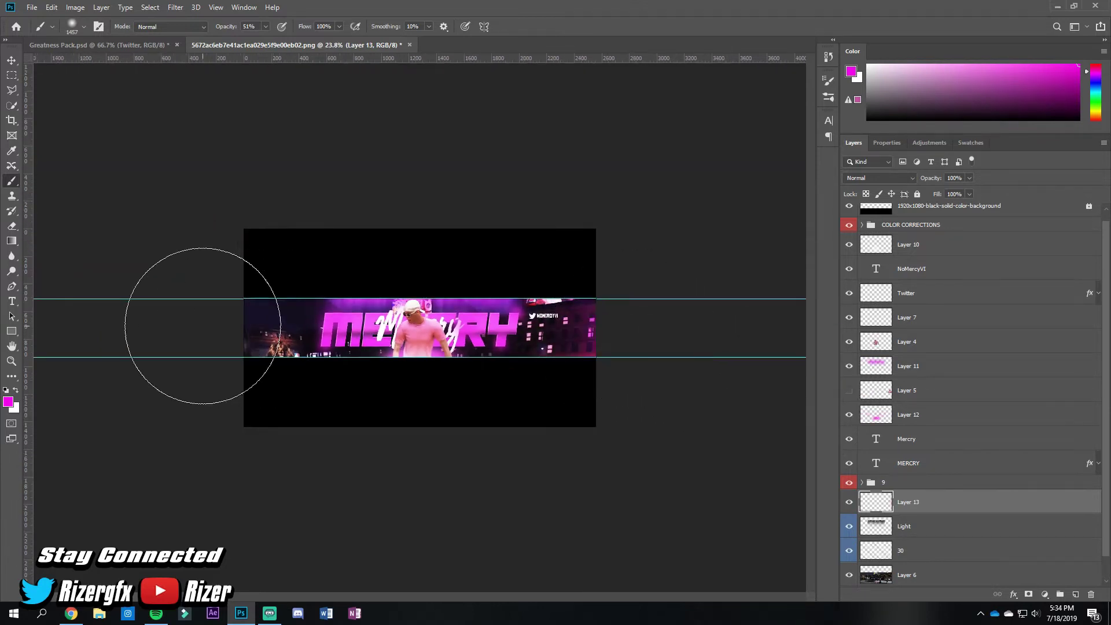
pyautogui.click(203, 325)
pyautogui.scroll(1, 325, 210)
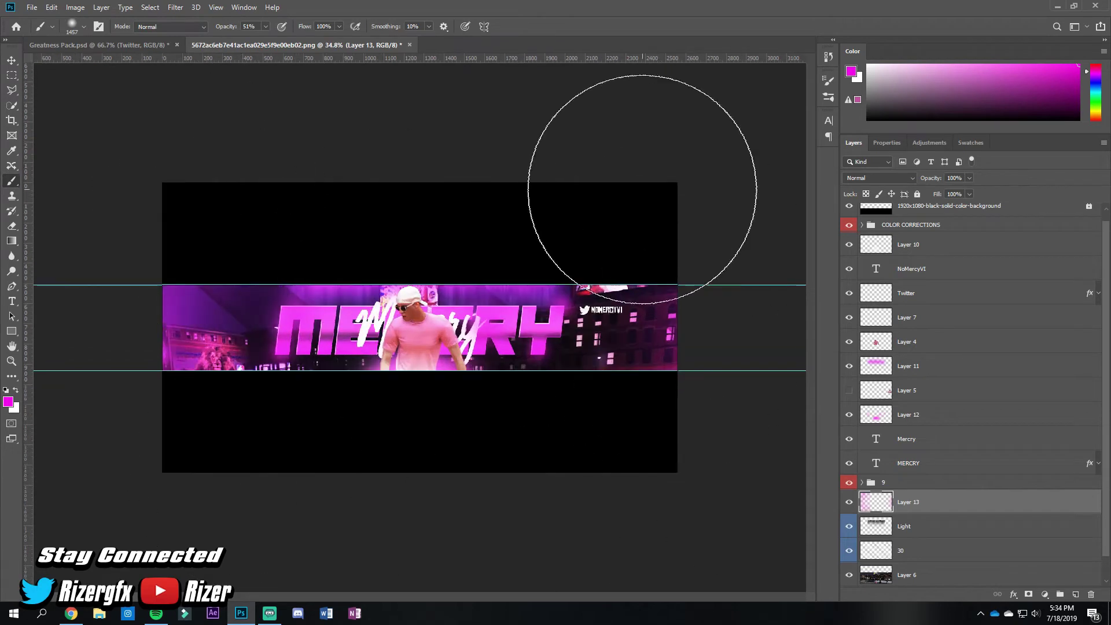
# Step: Paint pink glow along the banner's bottom edge with a brush of about 448 px
pyautogui.click(1076, 594)
pyautogui.rightClick(220, 310)
pyautogui.moveTo(249, 325); pyautogui.dragTo(234, 326)
pyautogui.press('Return')
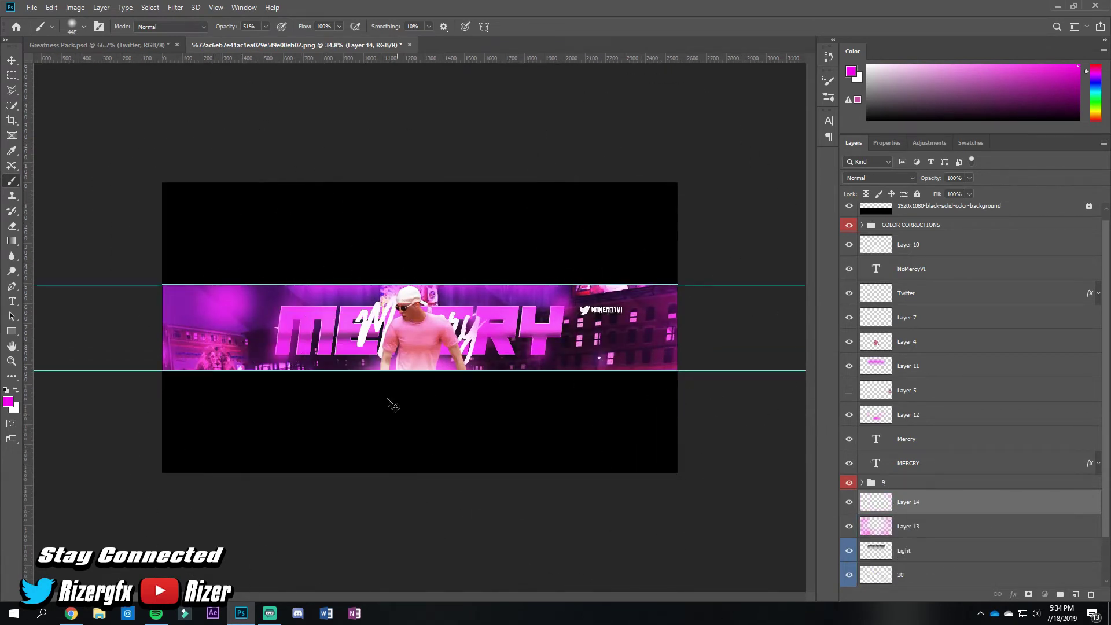
pyautogui.moveTo(642, 405)
pyautogui.mouseDown()
pyautogui.moveTo(474, 417)
pyautogui.moveTo(221, 396)
pyautogui.mouseUp()
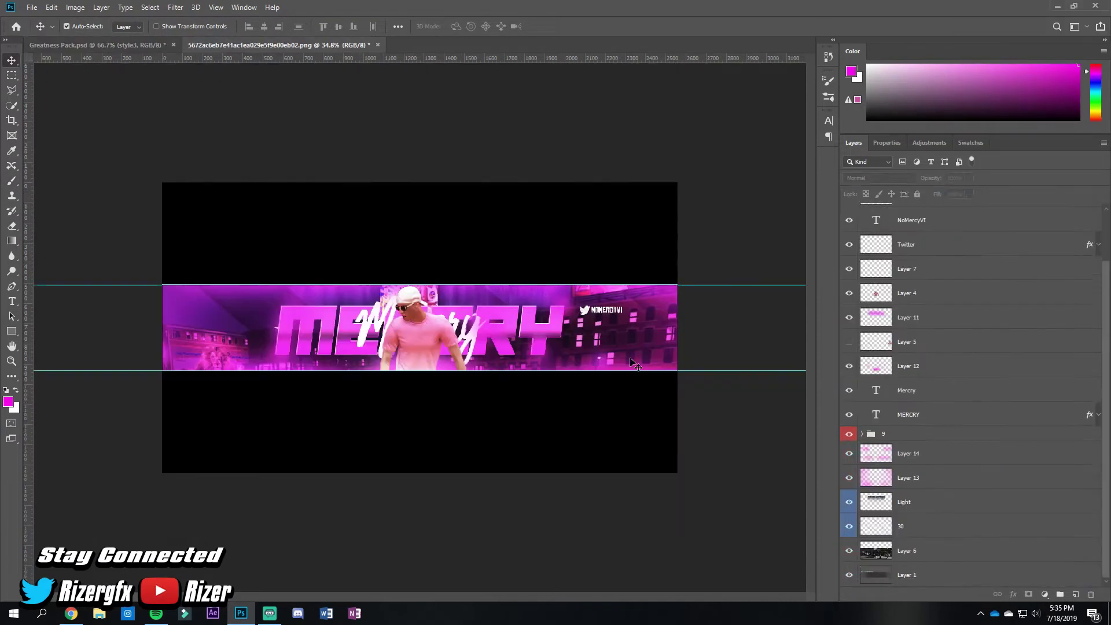
# Step: Back on the MERCY banner, move the Mercry script over the big MERCY title
pyautogui.rightClick(920, 473)
pyautogui.click(926, 458)
pyautogui.hotkey('ctrl', 'Return')
pyautogui.press('v')
pyautogui.click(486, 340)
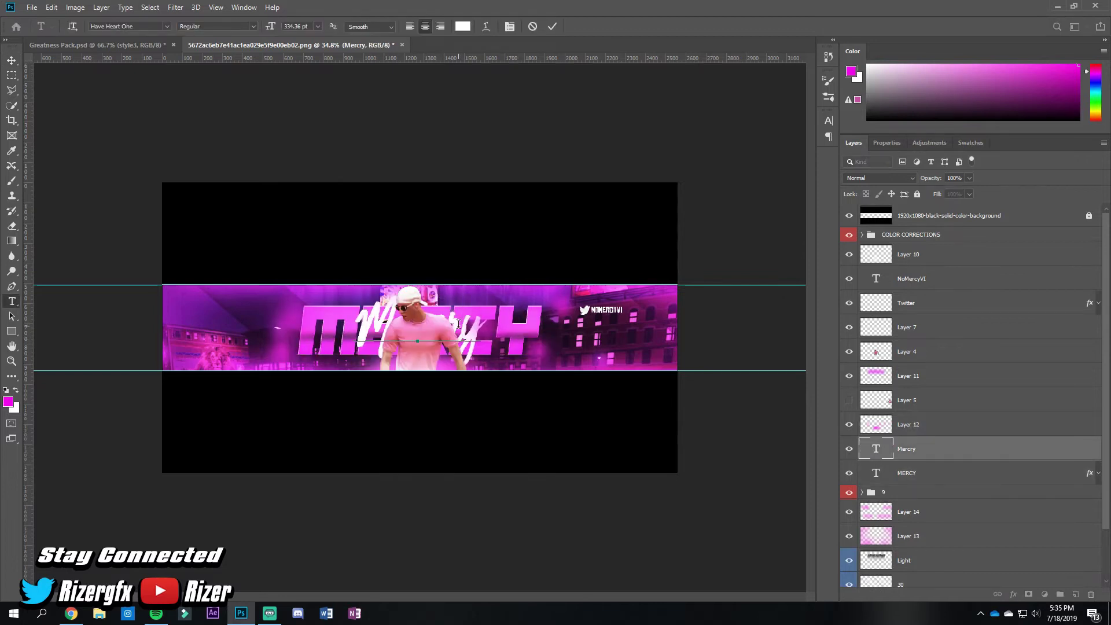
pyautogui.scroll(2, 486, 340)
pyautogui.moveTo(486, 340); pyautogui.dragTo(518, 336)
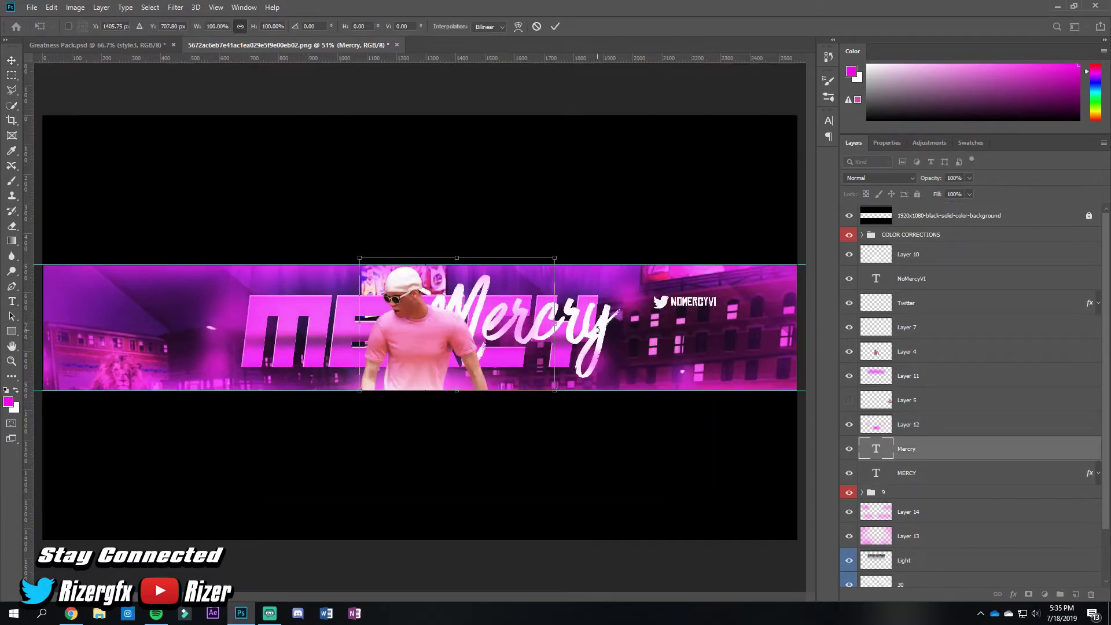
# Step: Try deleting a letter from the MERCY title, then undo to restore MERCY
pyautogui.press('t')
pyautogui.click(550, 327)
pyautogui.press('BackSpace')
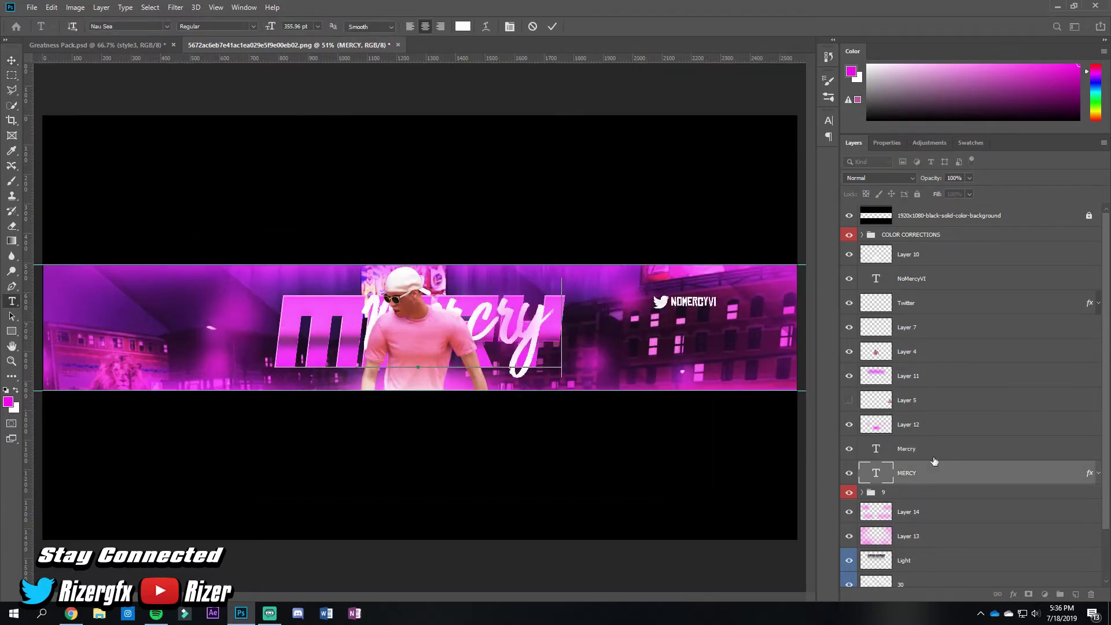
pyautogui.click(926, 452)
pyautogui.hotkey('ctrl', 'z')
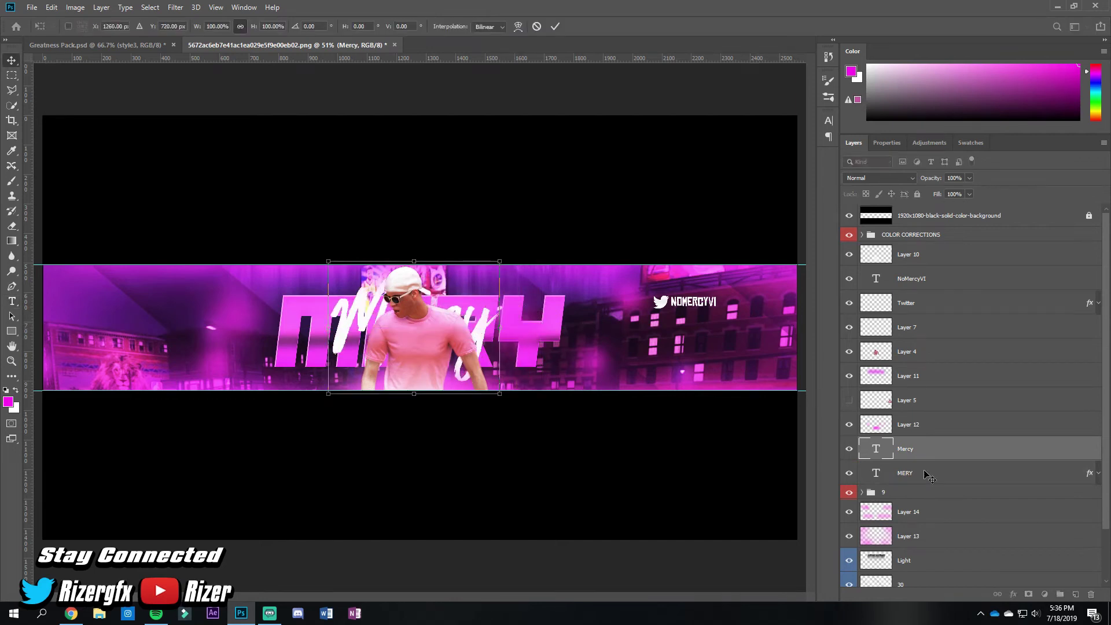
pyautogui.hotkey('ctrl', 'z')
# Step: Select Layer 12 and size the brush through 168, 259 and finally 139 px
pyautogui.hotkey('ctrl', '-')
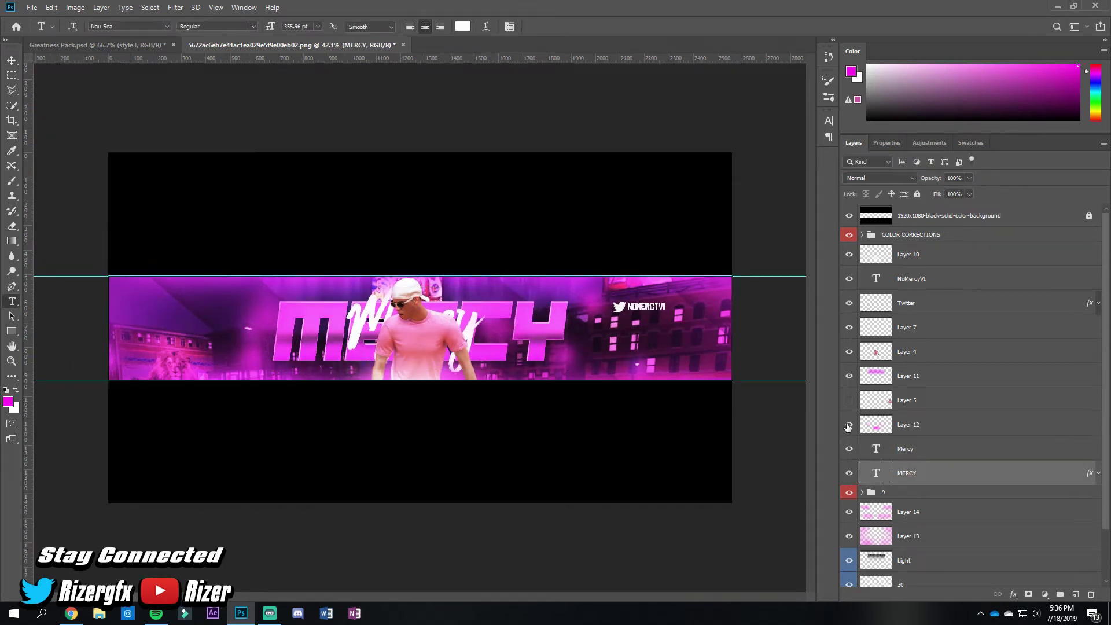
pyautogui.click(939, 429)
pyautogui.hotkey('ctrl', '+')
pyautogui.press('b')
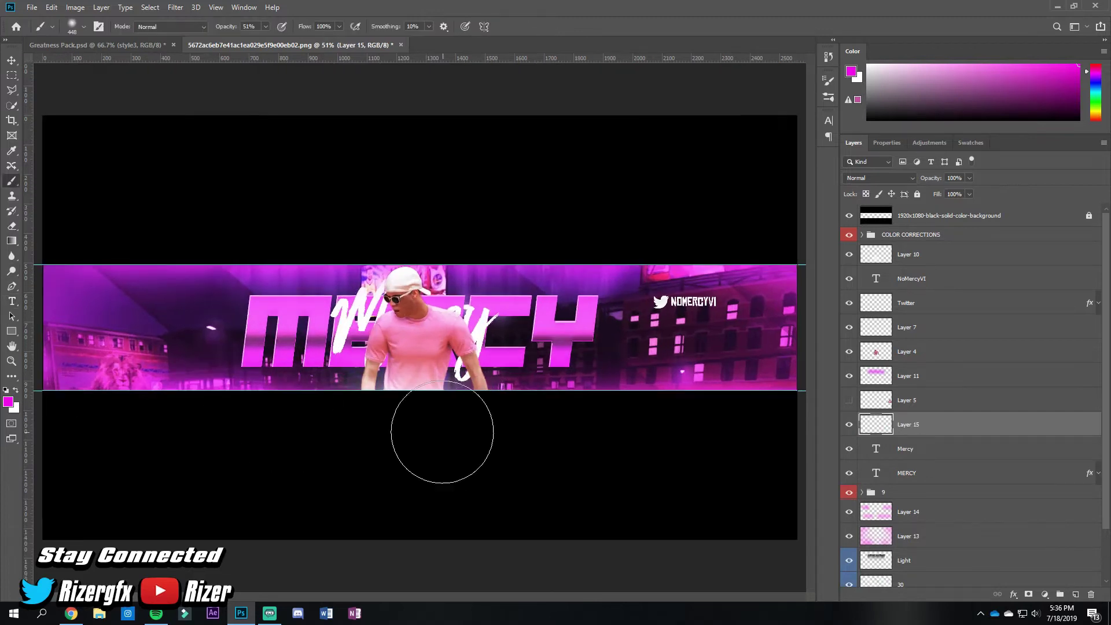
pyautogui.rightClick(456, 431)
pyautogui.click(544, 498)
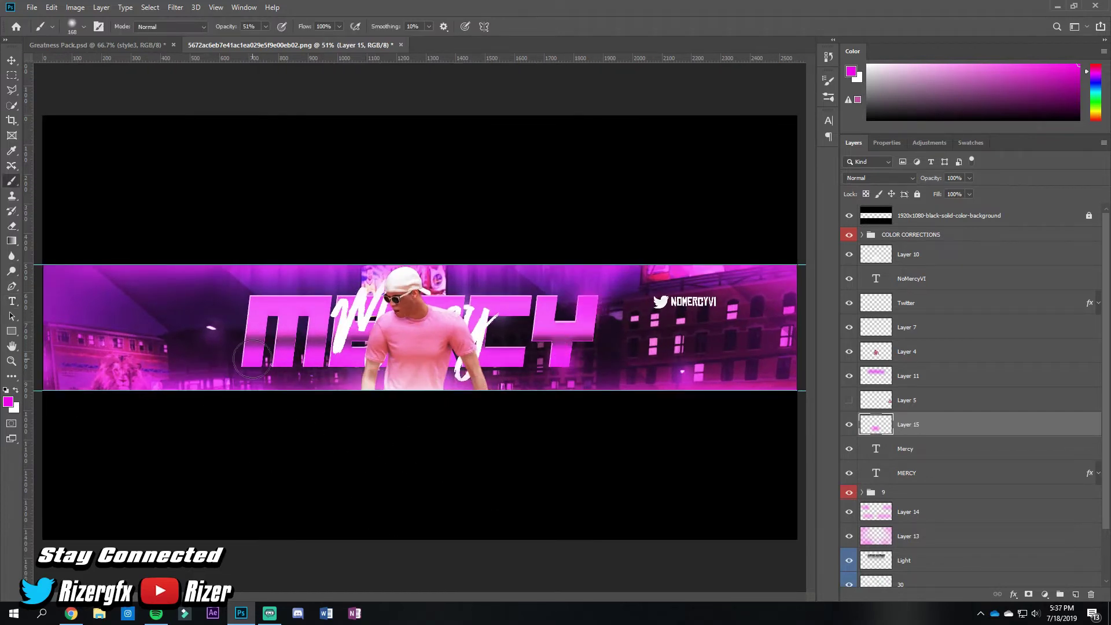
pyautogui.rightClick(341, 339)
pyautogui.click(536, 352)
pyautogui.rightClick(467, 388)
pyautogui.rightClick(316, 401)
pyautogui.click(370, 440)
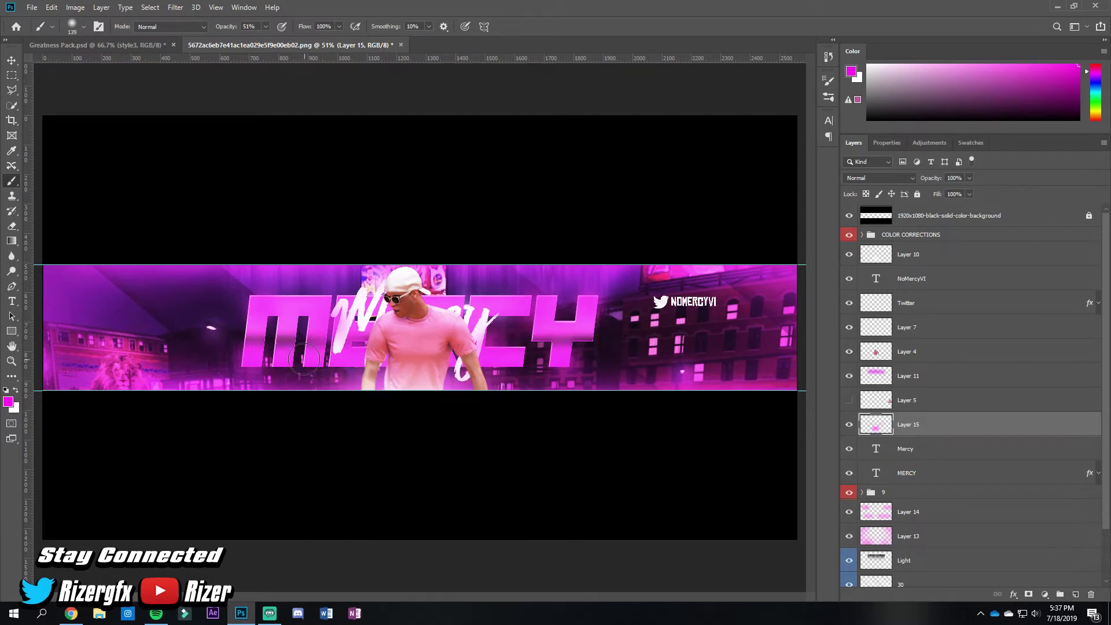
# Step: Select the Mercy script layer and start, then end, a transform
pyautogui.click(945, 466)
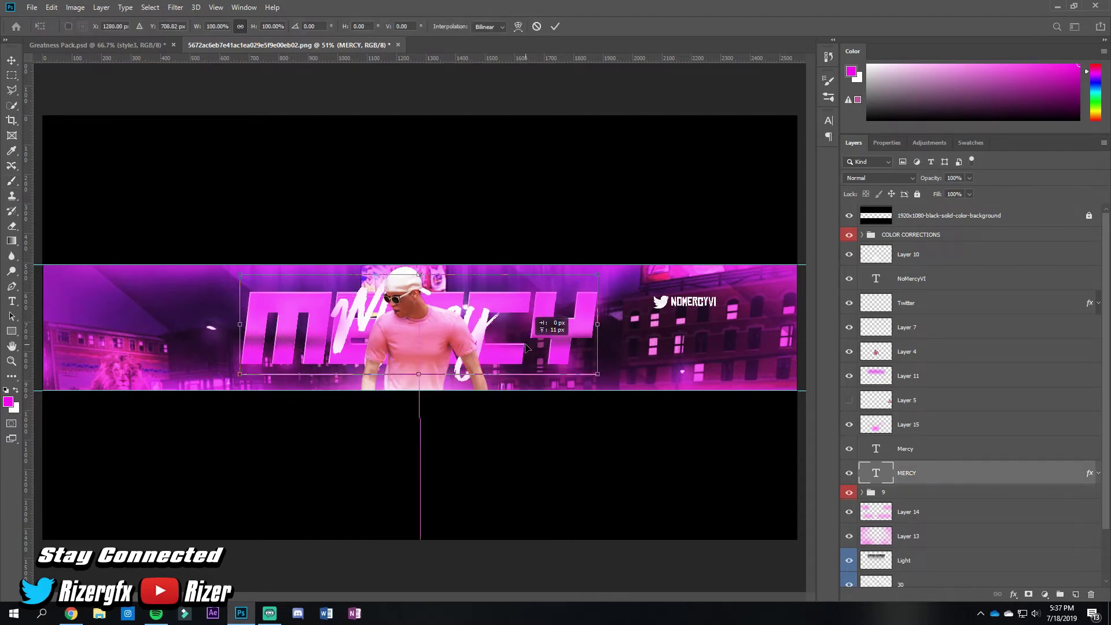
pyautogui.keyDown('ctrl'); pyautogui.click(491, 350); pyautogui.keyUp('ctrl')
pyautogui.hotkey('ctrl', 't')
pyautogui.press('Return')
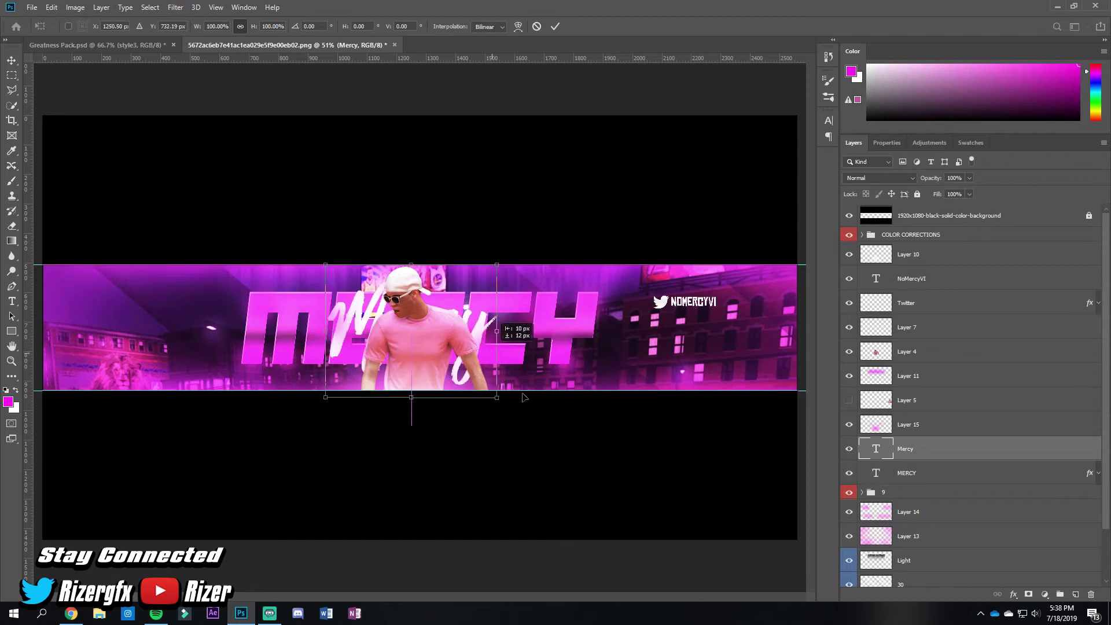
pyautogui.scroll(-1, 685, 442)
# Step: Enlarge the Twitter icon and handle text together
pyautogui.keyDown('ctrl'); pyautogui.click(644, 300); pyautogui.keyUp('ctrl')
pyautogui.hotkey('ctrl', 't')
pyautogui.press('Escape')
pyautogui.keyDown('ctrl'); pyautogui.keyDown('shift'); pyautogui.click(637, 304); pyautogui.keyUp('shift'); pyautogui.keyUp('ctrl')
pyautogui.hotkey('ctrl', 't')
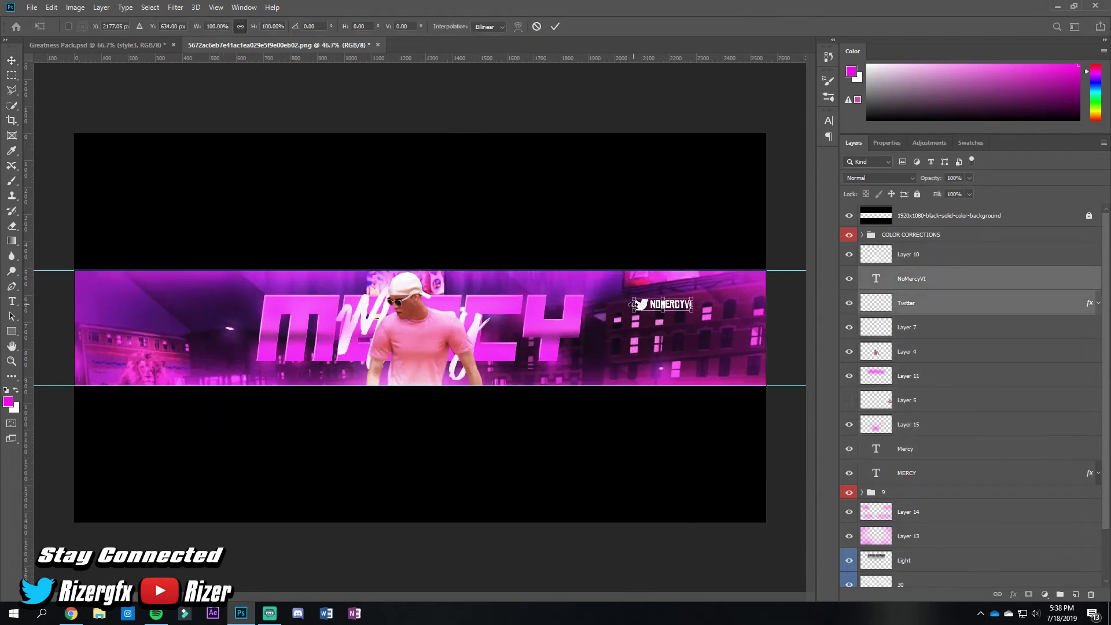
pyautogui.moveTo(631, 305); pyautogui.dragTo(702, 528)
pyautogui.press('Return')
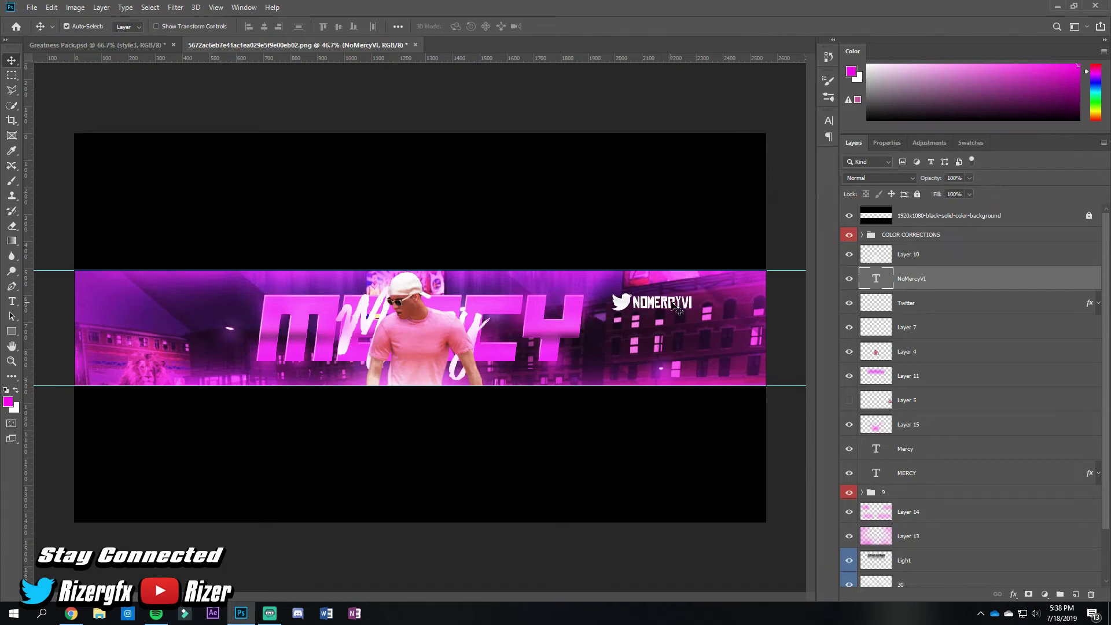
pyautogui.click(547, 558)
# Step: Give the Mercy script a white Stroke layer style and 0% fill
pyautogui.click(851, 453)
pyautogui.click(920, 451)
pyautogui.hotkey('ctrl', 't')
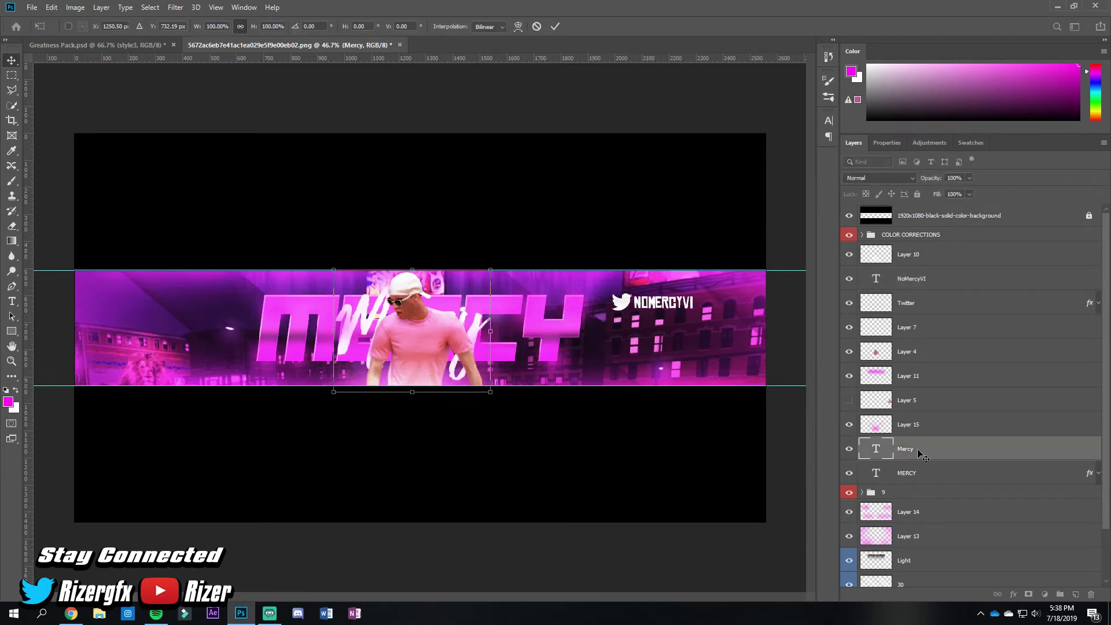
pyautogui.moveTo(942, 210); pyautogui.dragTo(913, 207)
pyautogui.doubleClick(984, 448)
pyautogui.click(570, 280)
pyautogui.click(794, 298)
pyautogui.click(980, 280)
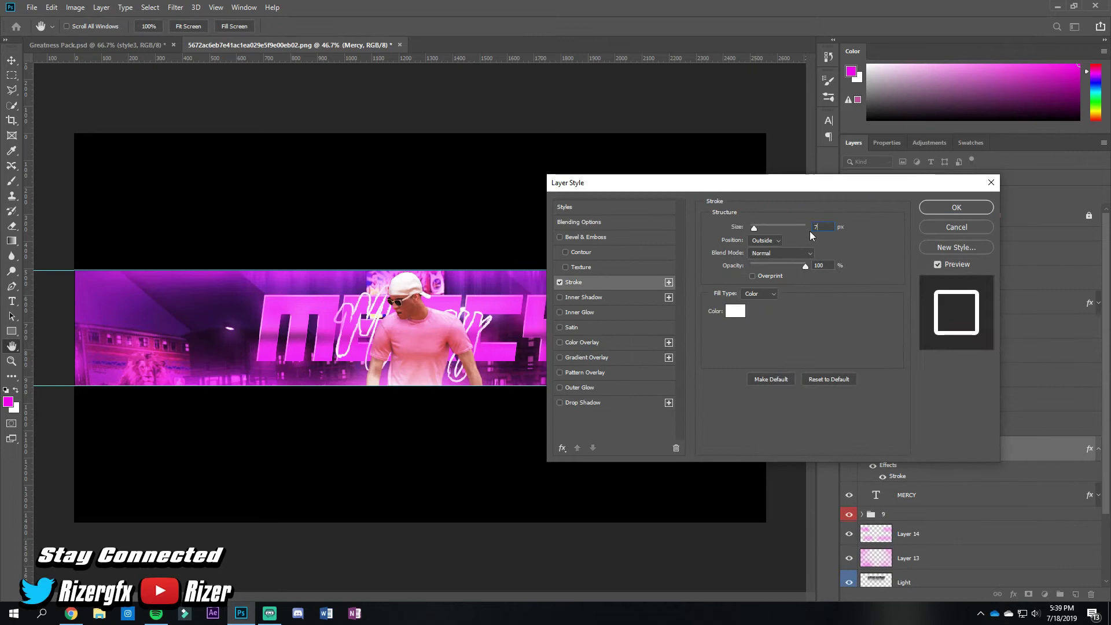
pyautogui.click(958, 209)
# Step: Move the Mercy layer above Layer 4 and shrink it onto the figure's shirt
pyautogui.moveTo(1099, 455); pyautogui.dragTo(984, 340)
pyautogui.hotkey('ctrl', 't')
pyautogui.moveTo(413, 272); pyautogui.dragTo(408, 337)
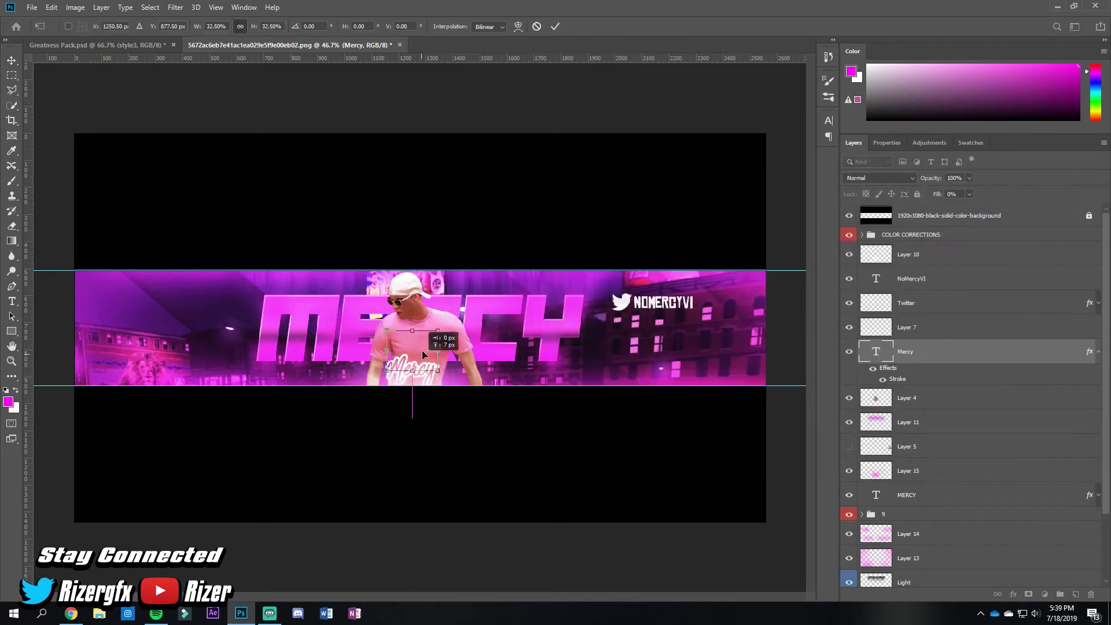
pyautogui.doubleClick(950, 360)
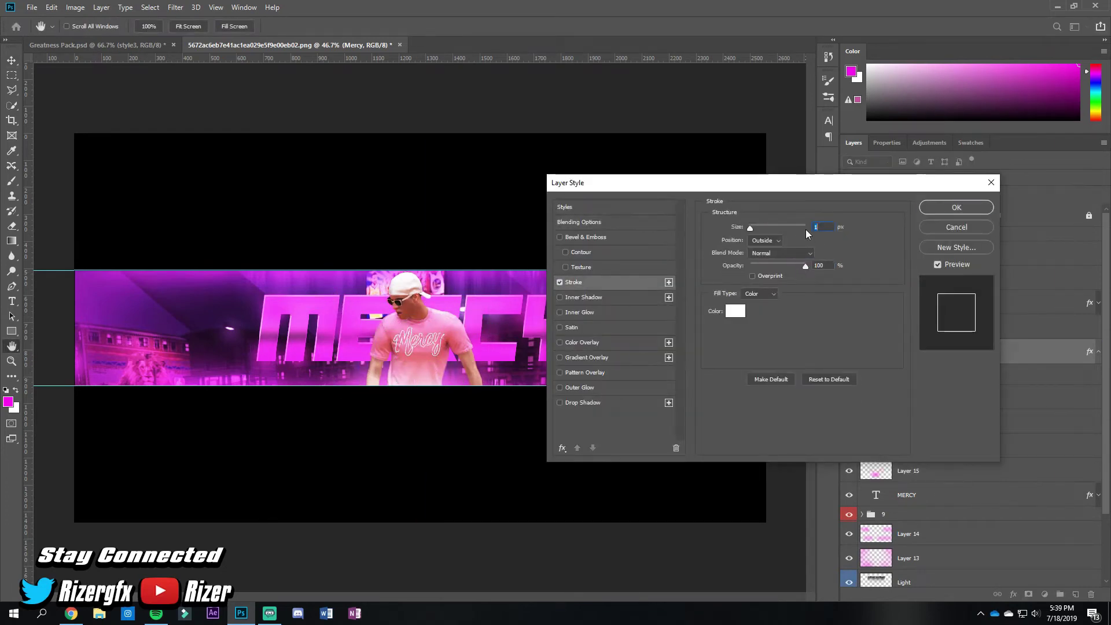
pyautogui.click(581, 402)
pyautogui.click(956, 207)
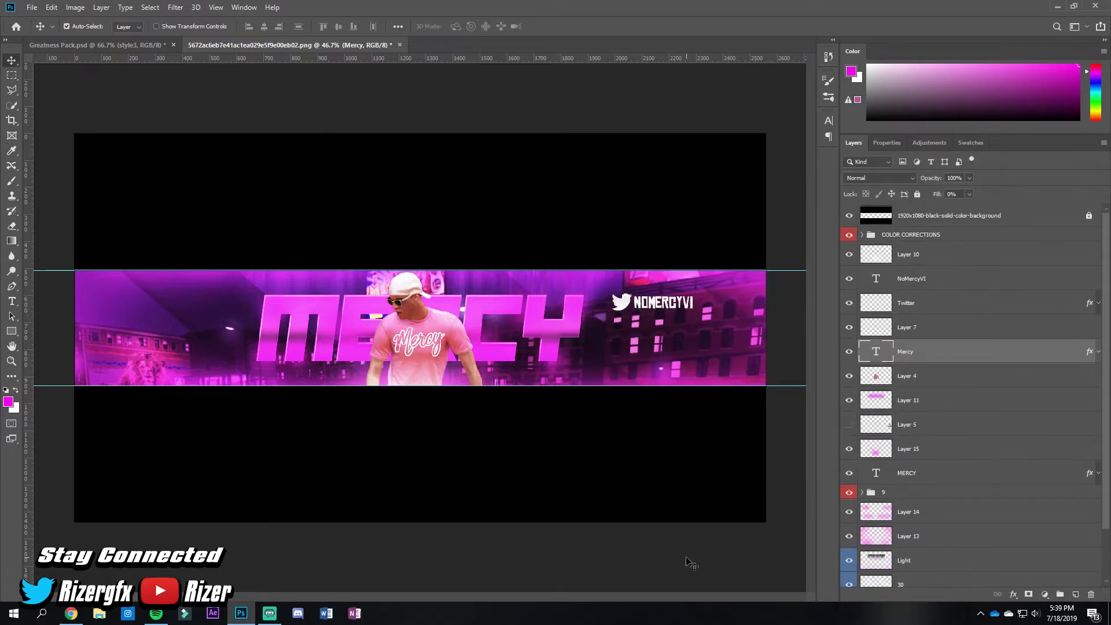
# Step: Save the banner as a new file in the GFX Photoshop project folder
pyautogui.click(32, 7)
pyautogui.click(48, 136)
pyautogui.click(48, 91)
# Step: Save the document as 'banner' in the No Mercy folder
pyautogui.scroll(-3, 199, 160)
pyautogui.doubleClick(220, 162)
pyautogui.doubleClick(212, 253)
pyautogui.write('banner')
pyautogui.press('Return')
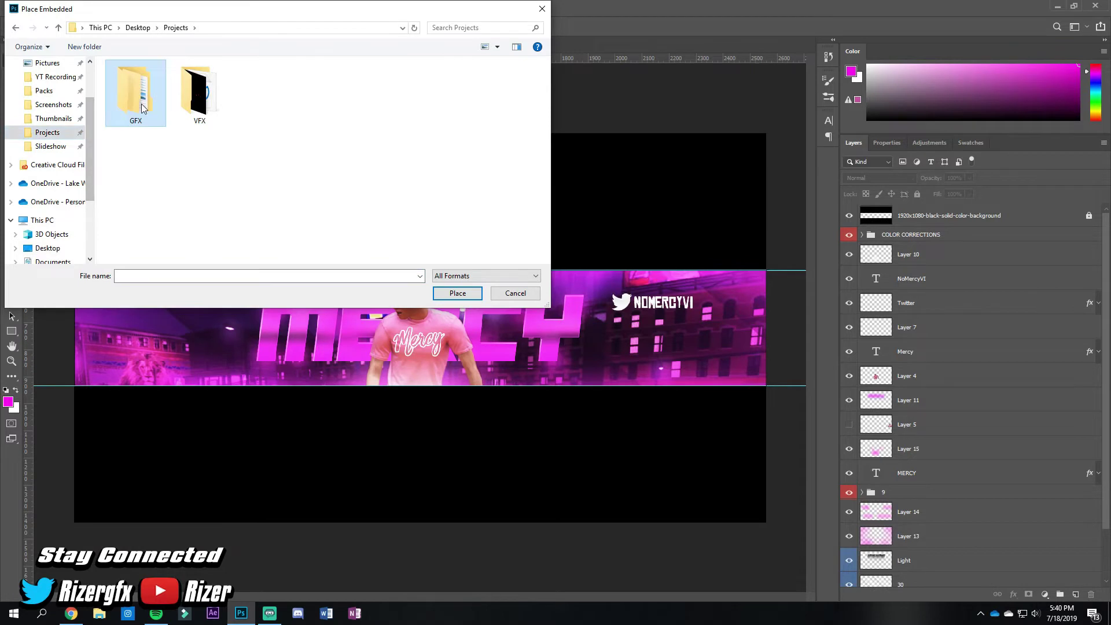
# Step: Browse the Thumbnails and YT Recording folders, then close the place dialog
pyautogui.scroll(-3, 297, 158)
pyautogui.scroll(-3, 297, 157)
pyautogui.scroll(2, 297, 158)
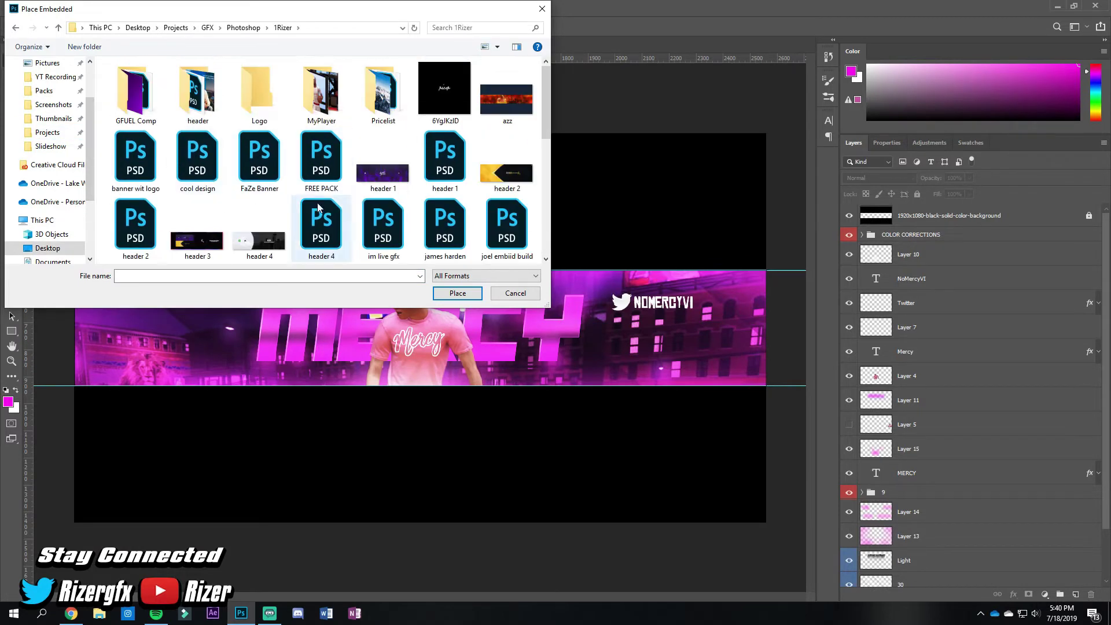
pyautogui.scroll(2, 336, 116)
pyautogui.scroll(-1, 377, 75)
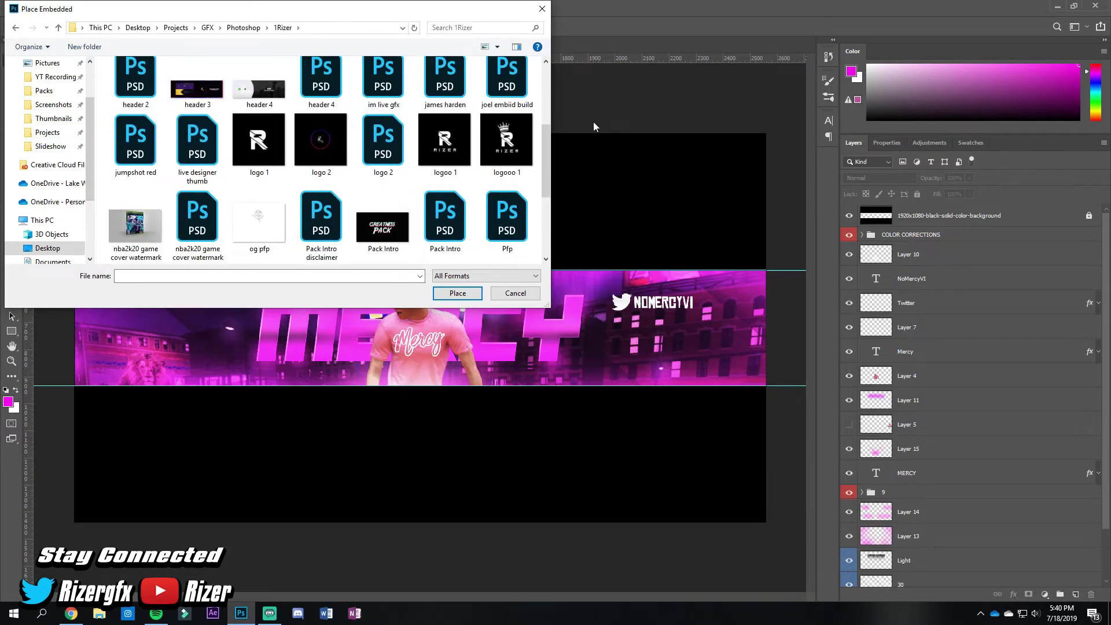
pyautogui.scroll(-2, 403, 255)
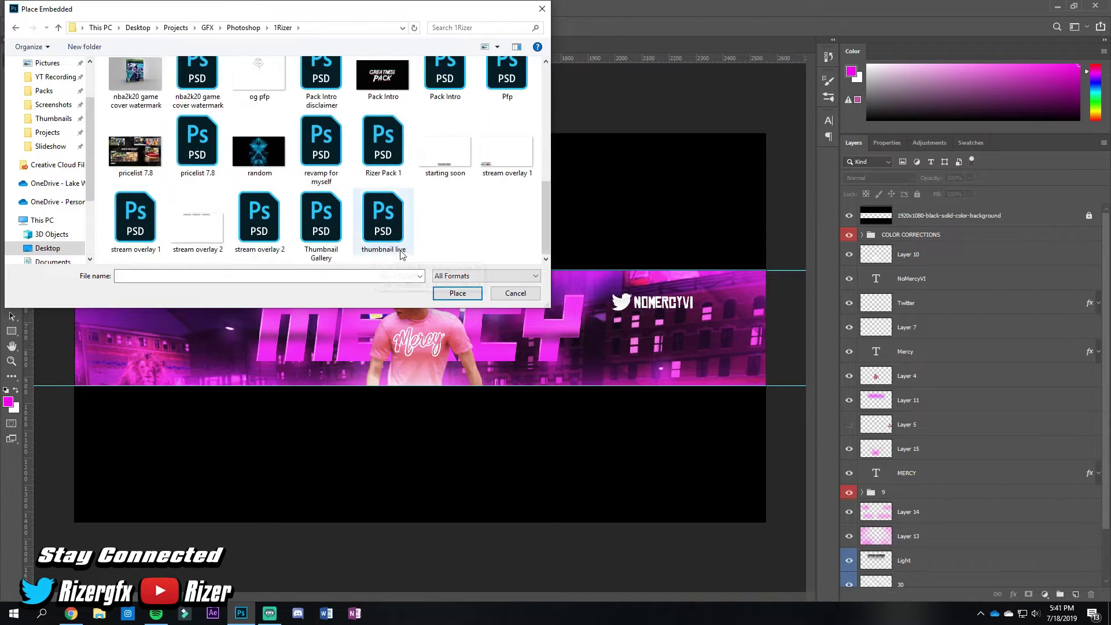
pyautogui.click(53, 118)
pyautogui.scroll(-3, 289, 145)
pyautogui.click(55, 77)
pyautogui.click(515, 293)
# Step: Place an embedded file from the Projects > GFX > 1Rizer folder
pyautogui.click(30, 8)
pyautogui.click(62, 225)
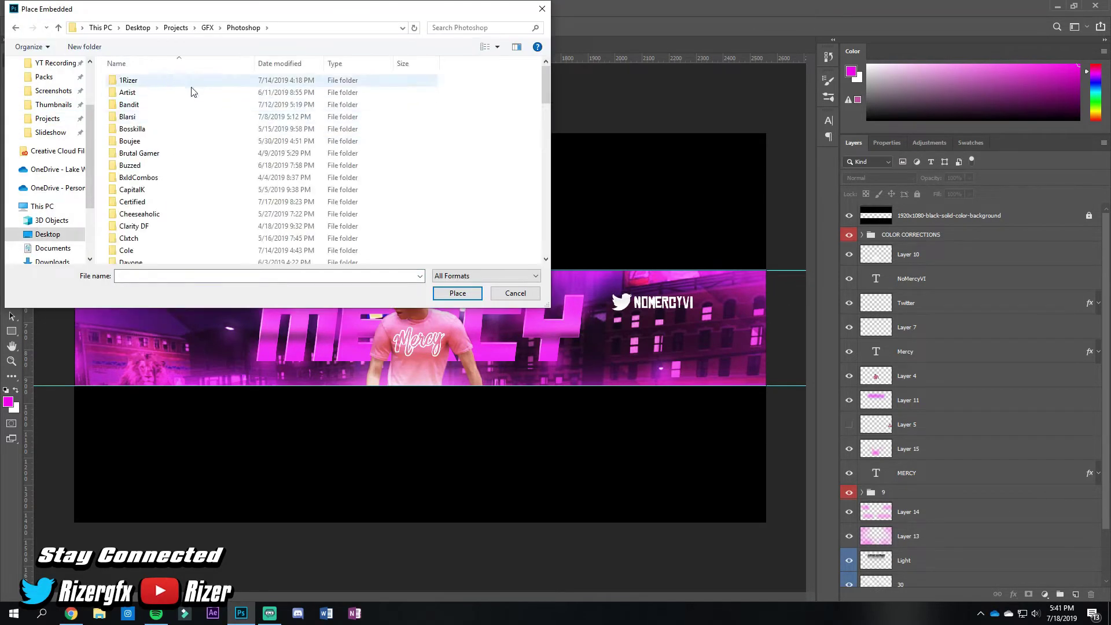
pyautogui.click(56, 76)
pyautogui.click(54, 104)
pyautogui.scroll(-3, 47, 173)
pyautogui.scroll(2, 47, 144)
pyautogui.click(47, 104)
pyautogui.doubleClick(136, 92)
pyautogui.doubleClick(169, 104)
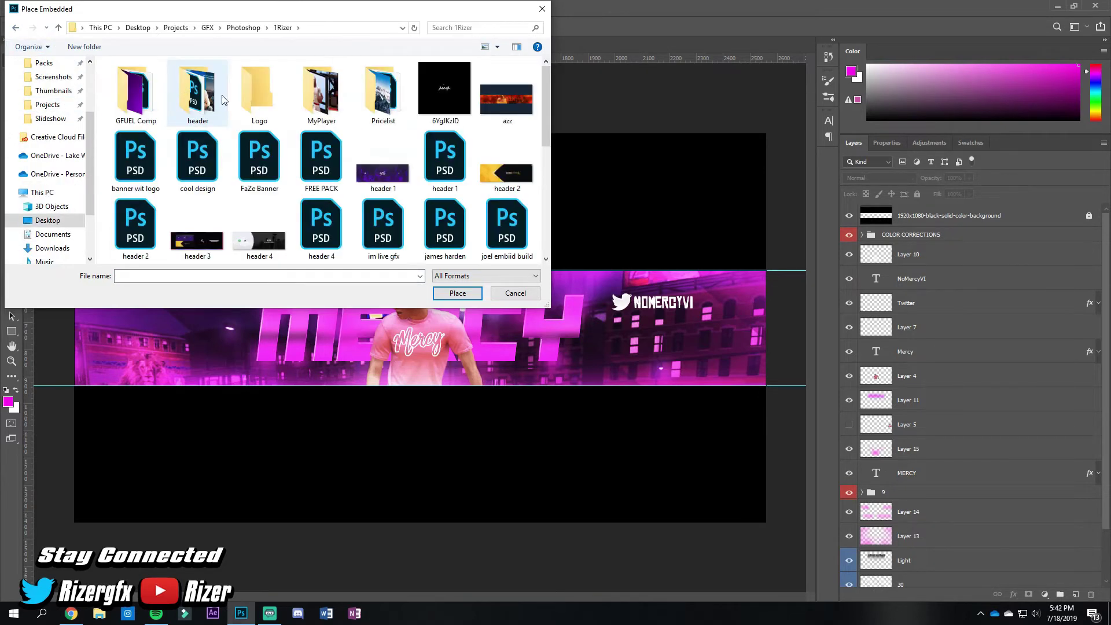
pyautogui.scroll(-2, 322, 184)
pyautogui.scroll(-3, 322, 184)
pyautogui.scroll(-3, 330, 168)
pyautogui.doubleClick(333, 155)
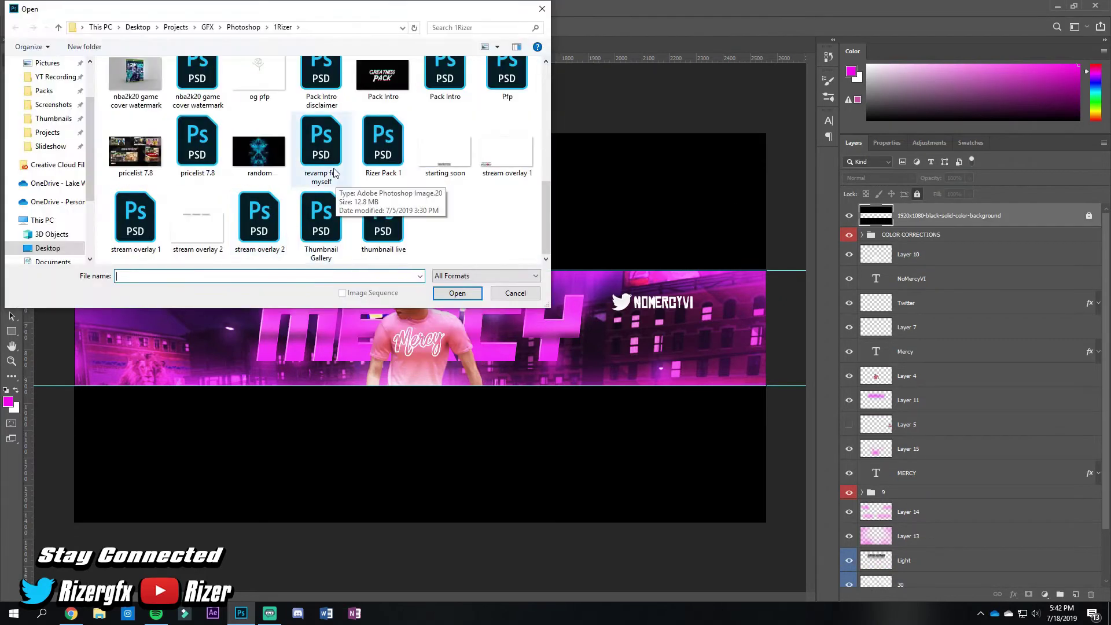
# Step: In the Open dialog, browse Desktop Projects, Photoshop and Verified folders
pyautogui.hotkey('ctrl', 'o')
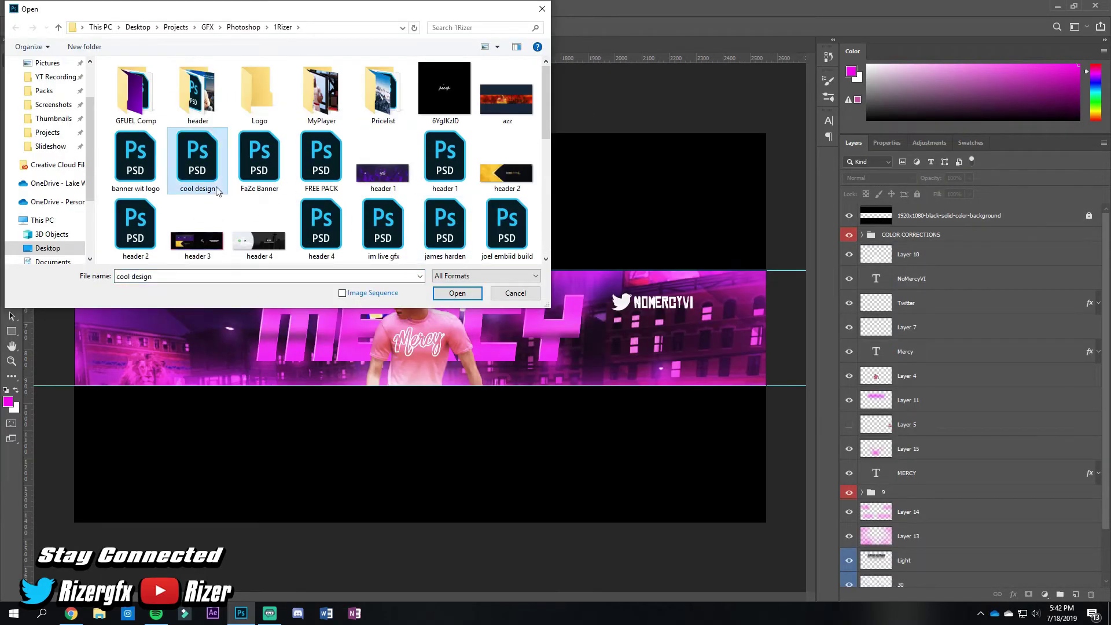
pyautogui.click(56, 76)
pyautogui.click(53, 104)
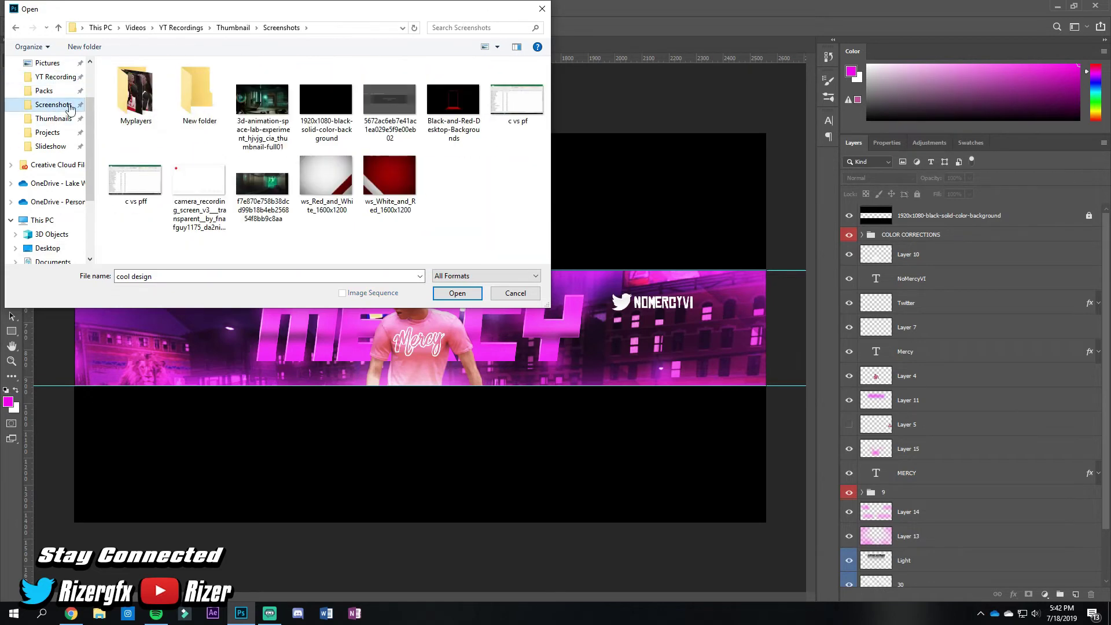
pyautogui.click(207, 27)
pyautogui.doubleClick(200, 102)
pyautogui.scroll(-5, 210, 124)
pyautogui.scroll(-5, 211, 124)
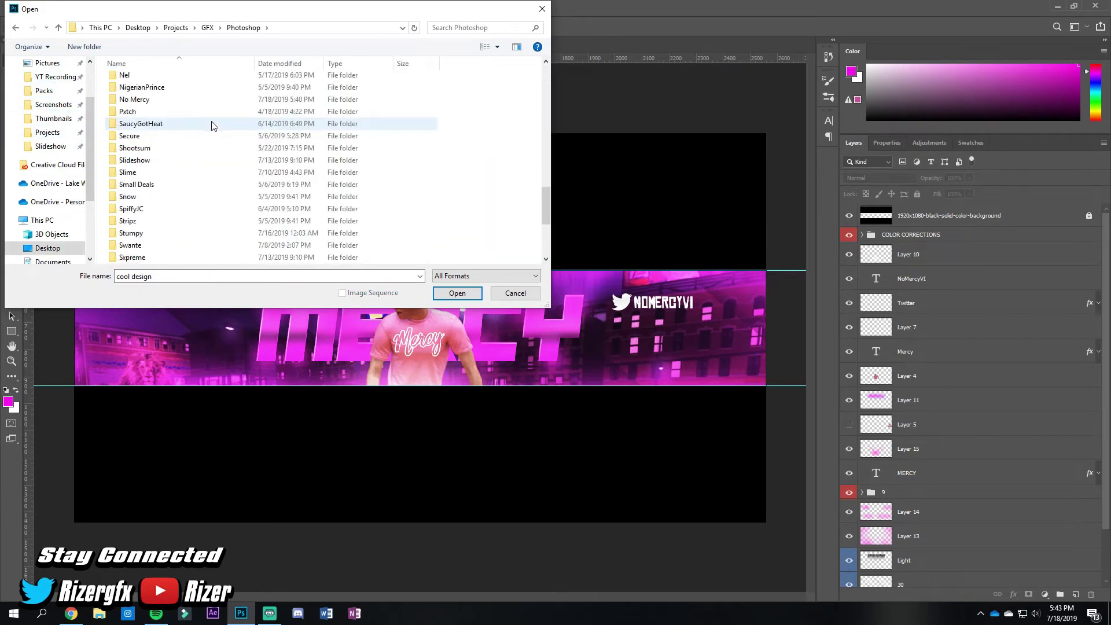
pyautogui.scroll(-5, 211, 124)
pyautogui.doubleClick(210, 124)
# Step: Navigate back through Projects and GFX into the Photoshop > Tayreese folder
pyautogui.click(47, 131)
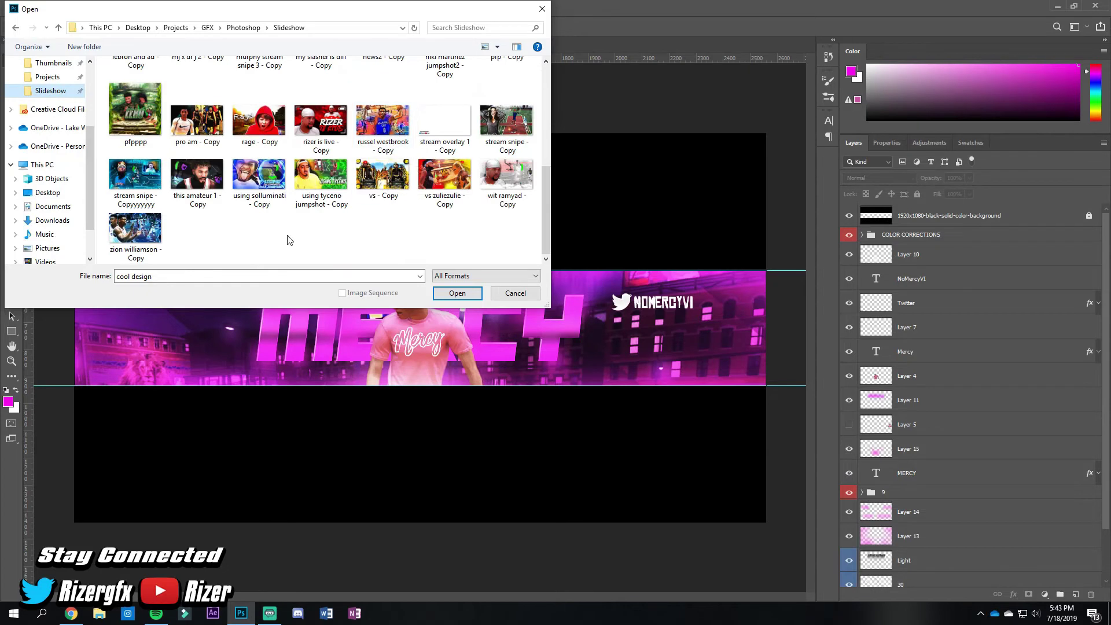
pyautogui.click(47, 76)
pyautogui.doubleClick(141, 95)
pyautogui.doubleClick(183, 127)
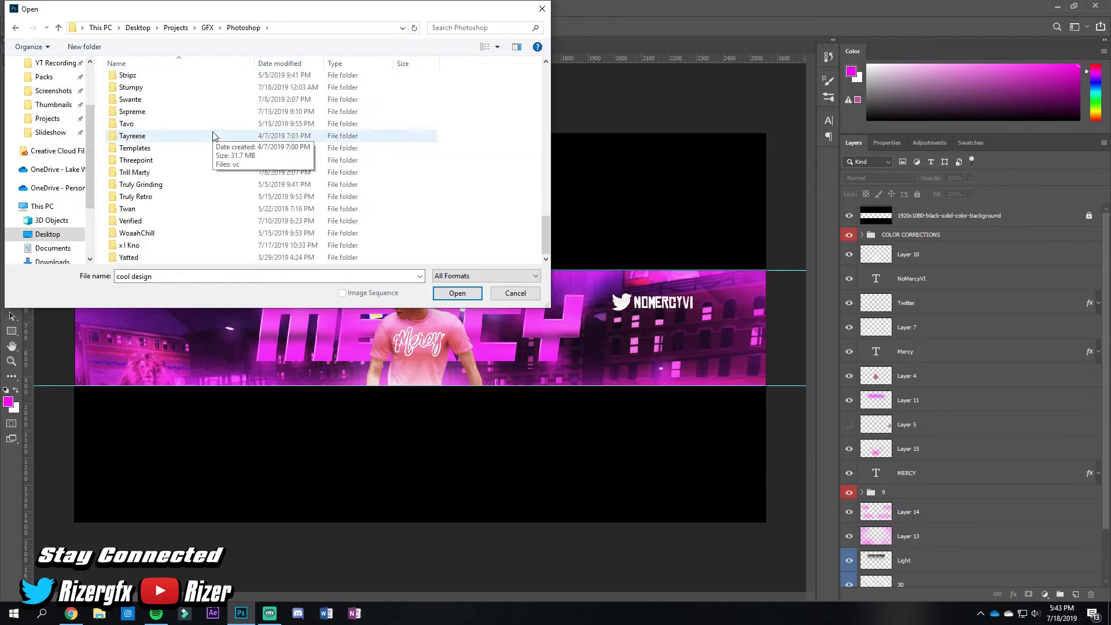
pyautogui.doubleClick(213, 136)
pyautogui.scroll(2, 421, 218)
# Step: Open header.psd and bring its arcade layers into the banner, scaled down at the left
pyautogui.doubleClick(421, 218)
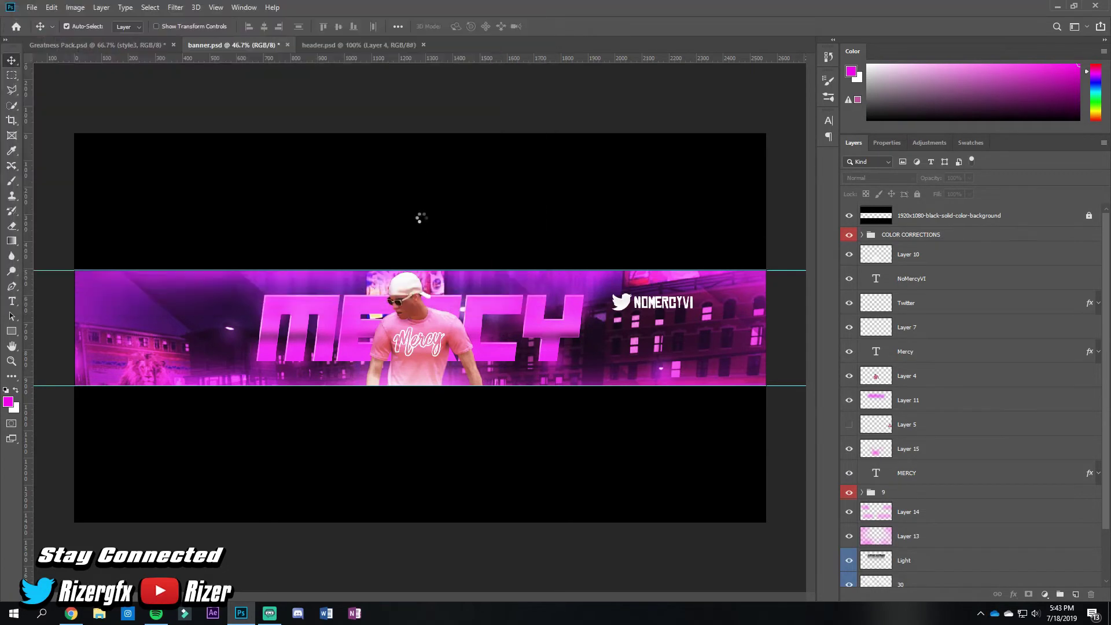
pyautogui.moveTo(909, 243)
pyautogui.mouseDown()
pyautogui.moveTo(933, 328)
pyautogui.moveTo(933, 476)
pyautogui.mouseUp()
pyautogui.hotkey('ctrl', 't')
pyautogui.moveTo(384, 240); pyautogui.dragTo(310, 266)
pyautogui.moveTo(232, 348); pyautogui.dragTo(203, 400)
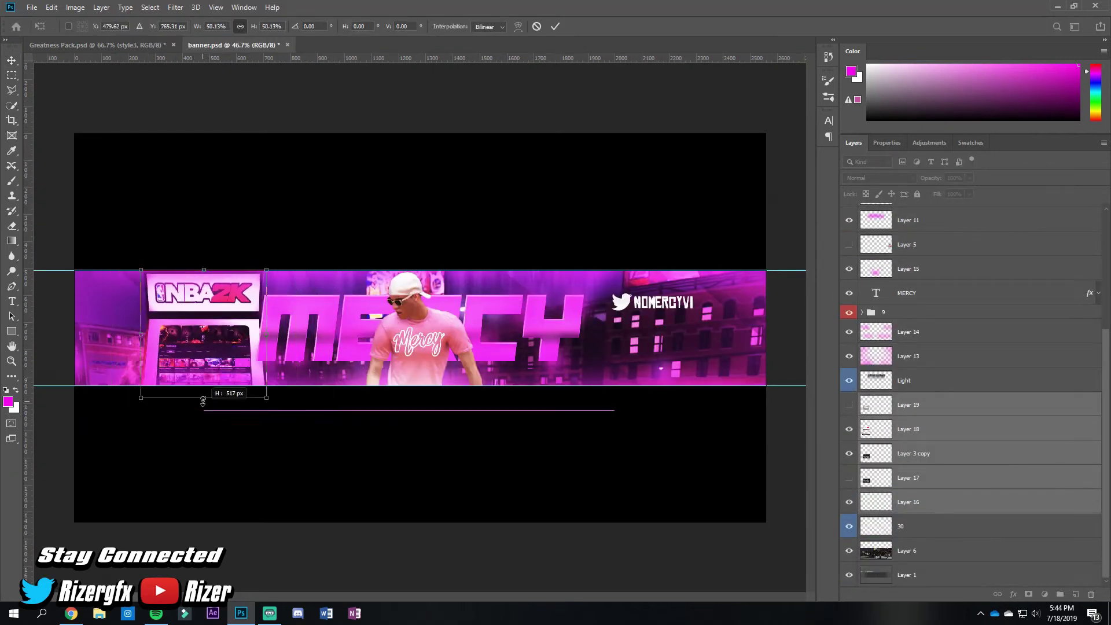
pyautogui.moveTo(202, 330); pyautogui.dragTo(177, 329)
pyautogui.press('Return')
pyautogui.click(231, 328)
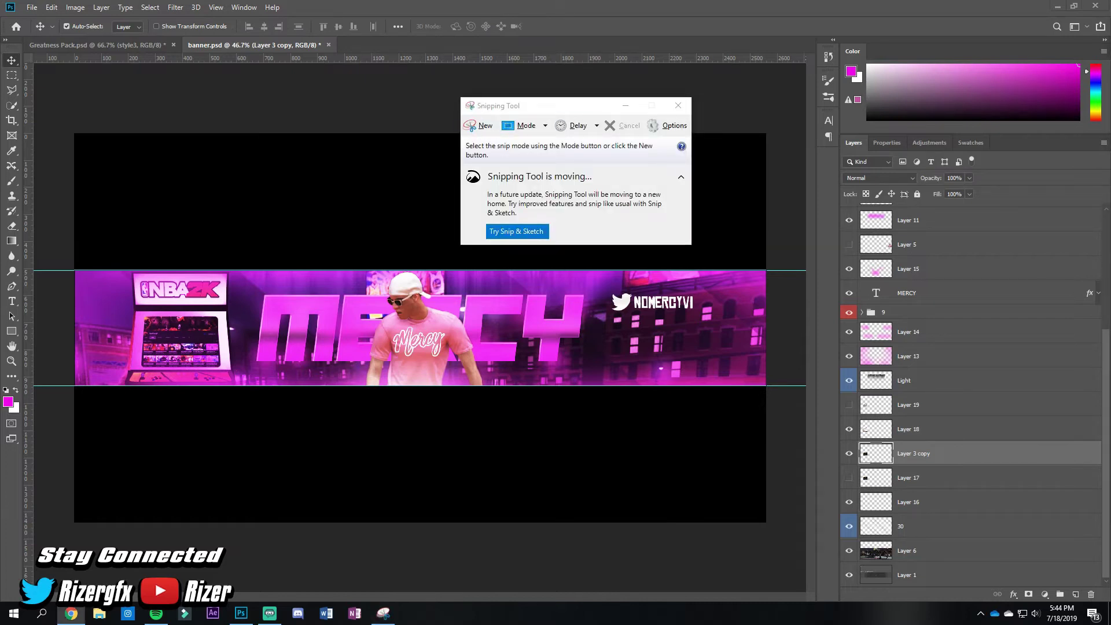
# Step: Paste a channel-page snip as Layer 20 and distort it to fit the arcade screen
pyautogui.click(475, 127)
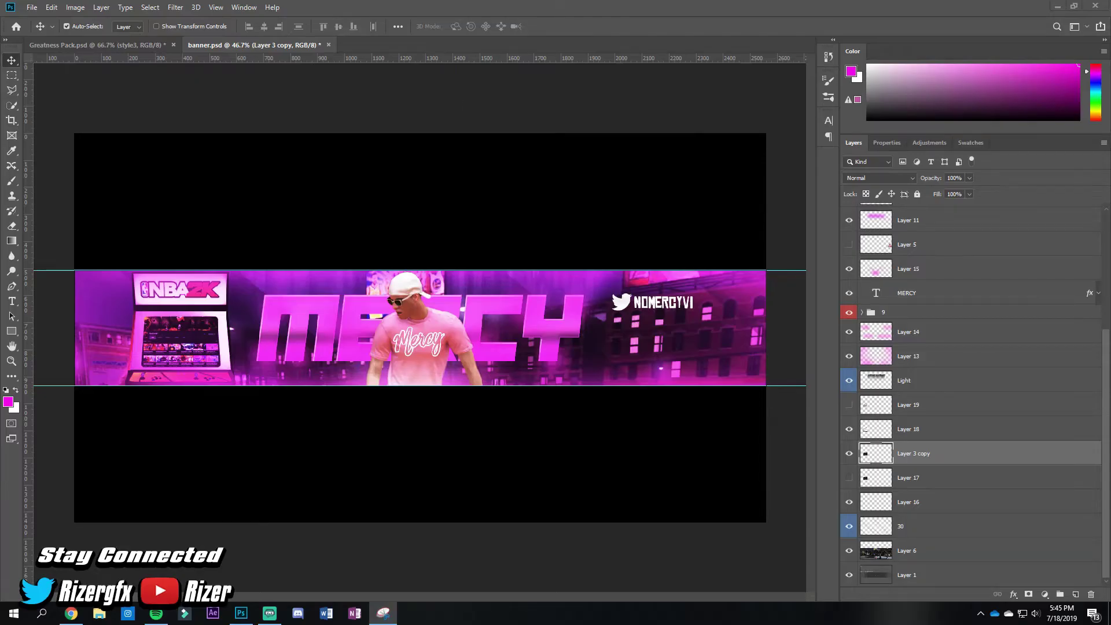
pyautogui.hotkey('ctrl', 'v')
pyautogui.hotkey('ctrl', 't')
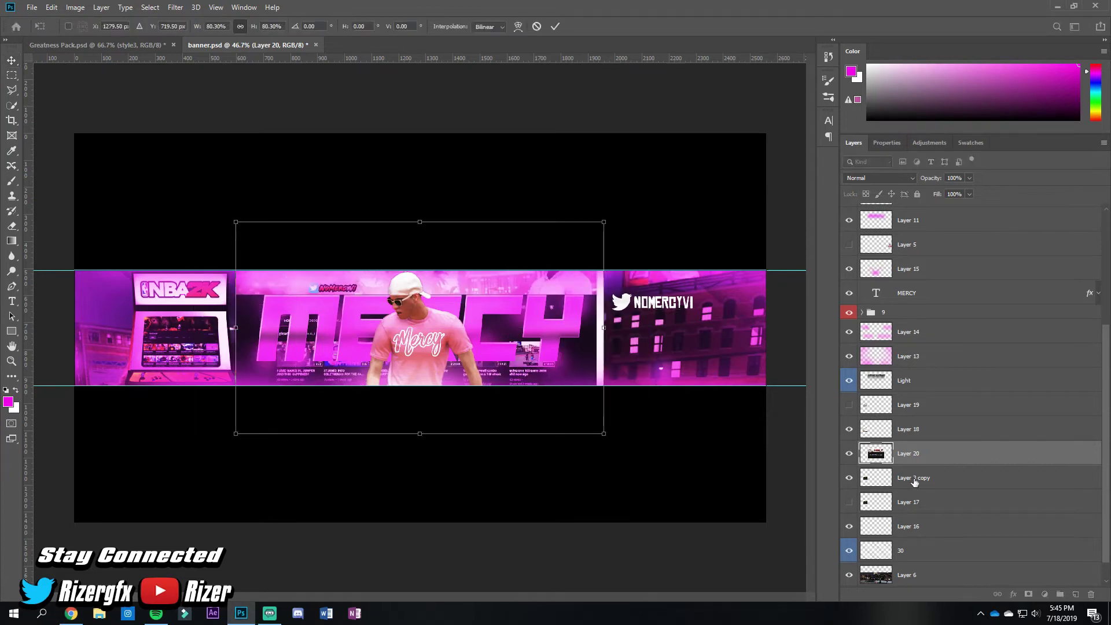
pyautogui.moveTo(323, 385)
pyautogui.mouseDown()
pyautogui.moveTo(180, 395)
pyautogui.moveTo(180, 365)
pyautogui.mouseUp()
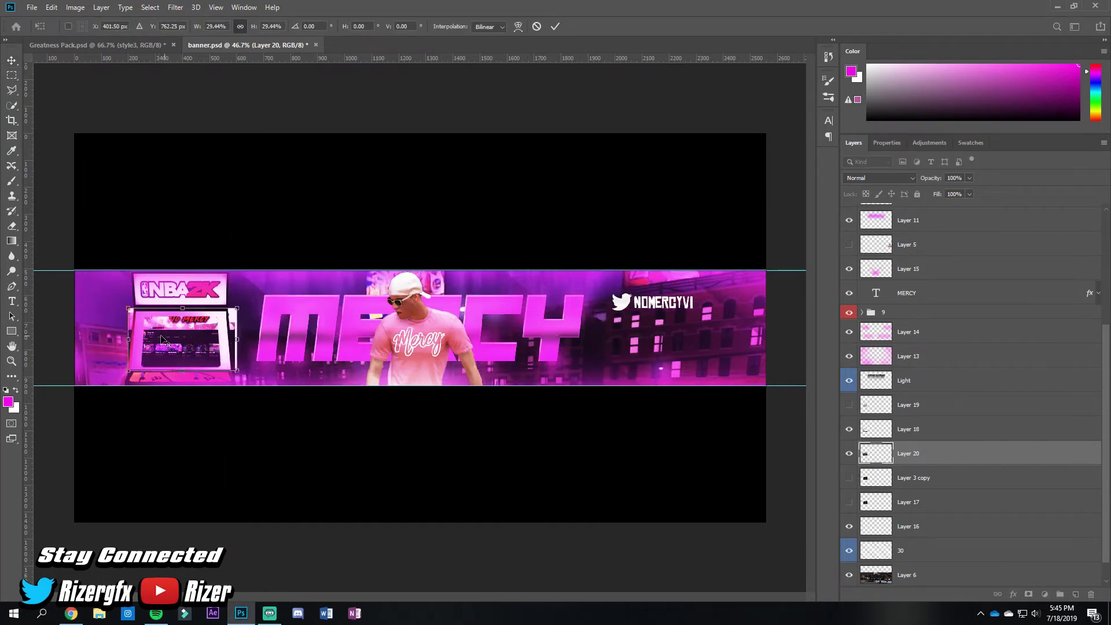
pyautogui.scroll(3, 60, 339)
pyautogui.scroll(2, 60, 339)
pyautogui.moveTo(469, 206); pyautogui.dragTo(469, 215)
pyautogui.moveTo(251, 454); pyautogui.dragTo(261, 453)
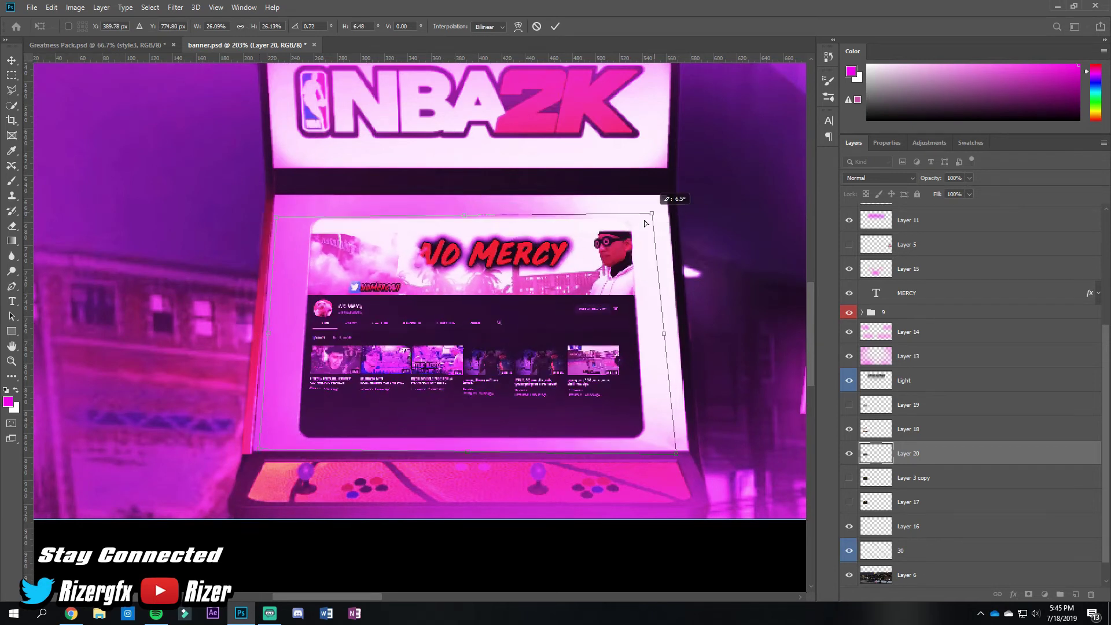
pyautogui.moveTo(676, 453); pyautogui.dragTo(647, 443)
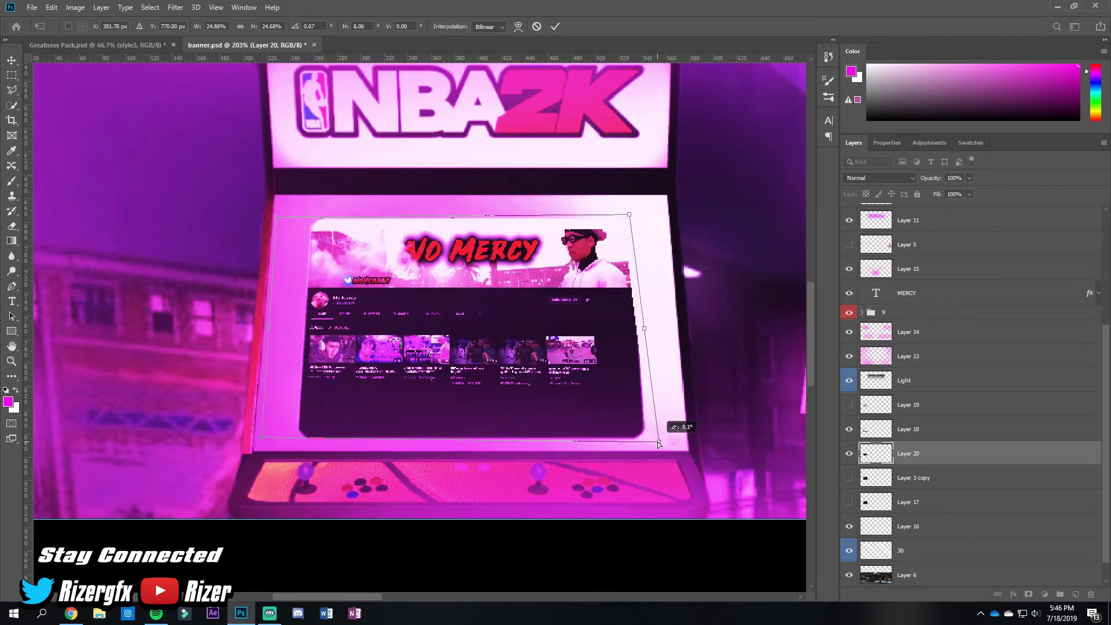
pyautogui.moveTo(262, 438); pyautogui.dragTo(287, 440)
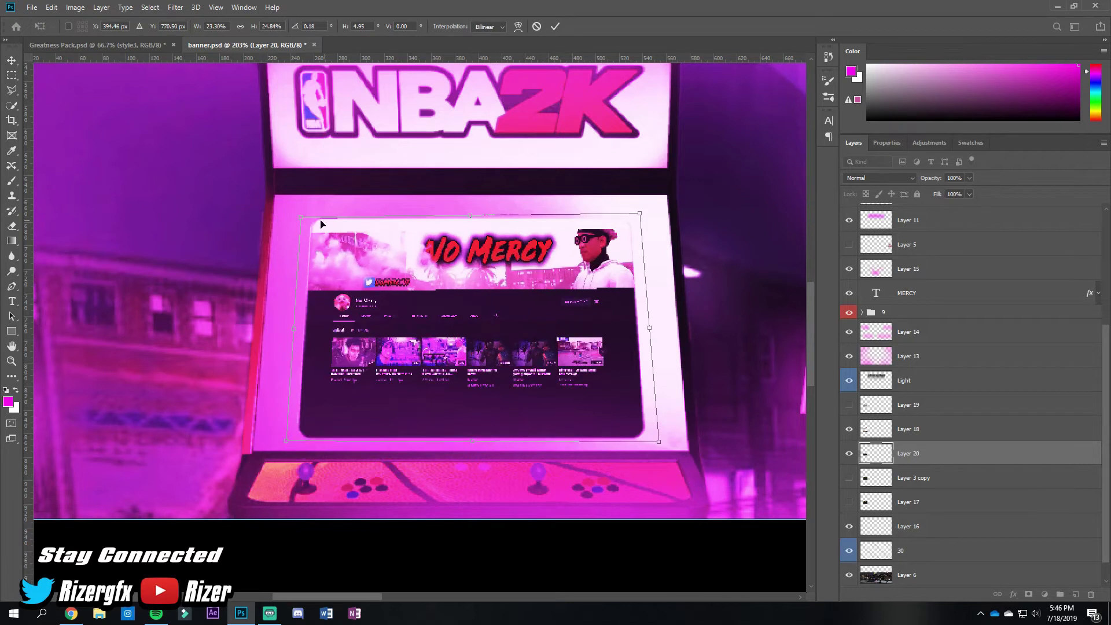
pyautogui.press('Return')
pyautogui.hotkey('ctrl', '0')
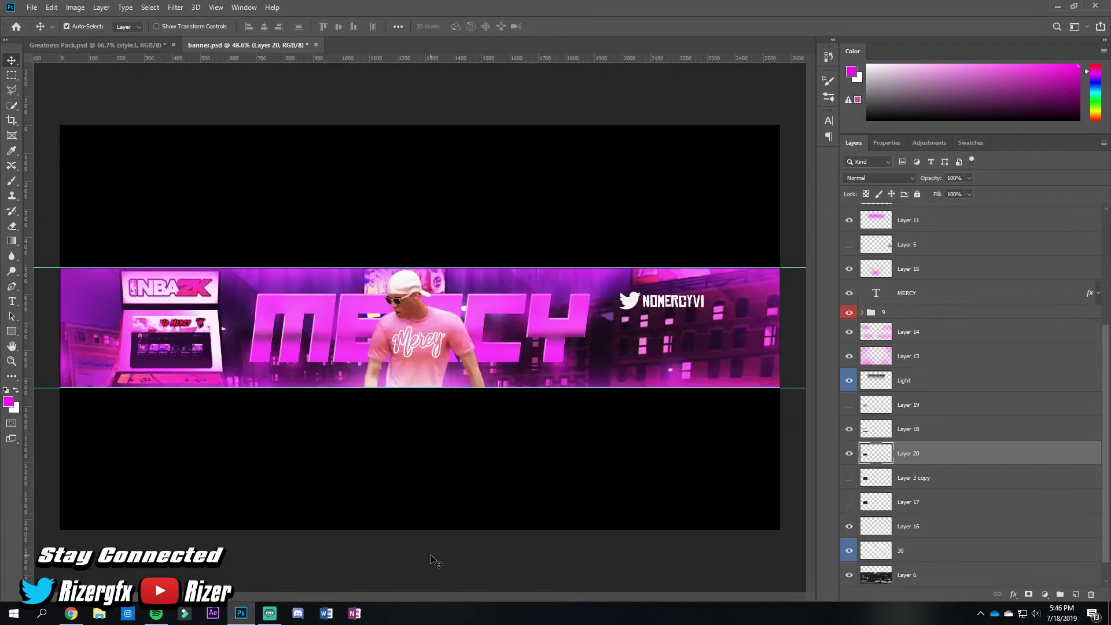
pyautogui.click(434, 560)
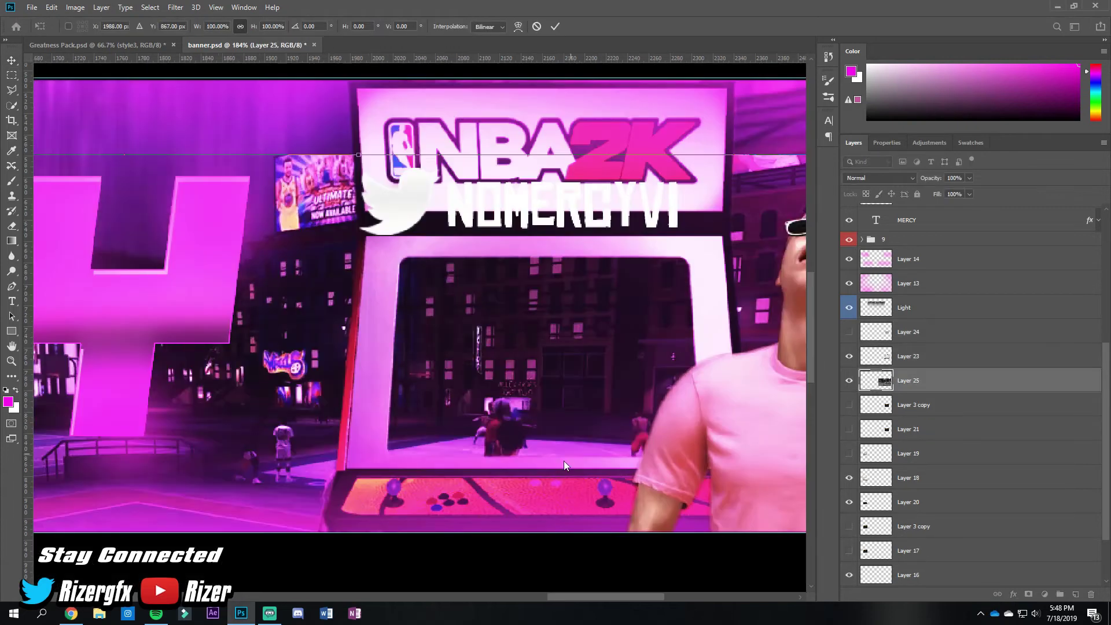
# Step: Scale the second arcade into place on the right and turn the traced path into a selection
pyautogui.scroll(-5, 564, 461)
pyautogui.moveTo(521, 457); pyautogui.dragTo(457, 417)
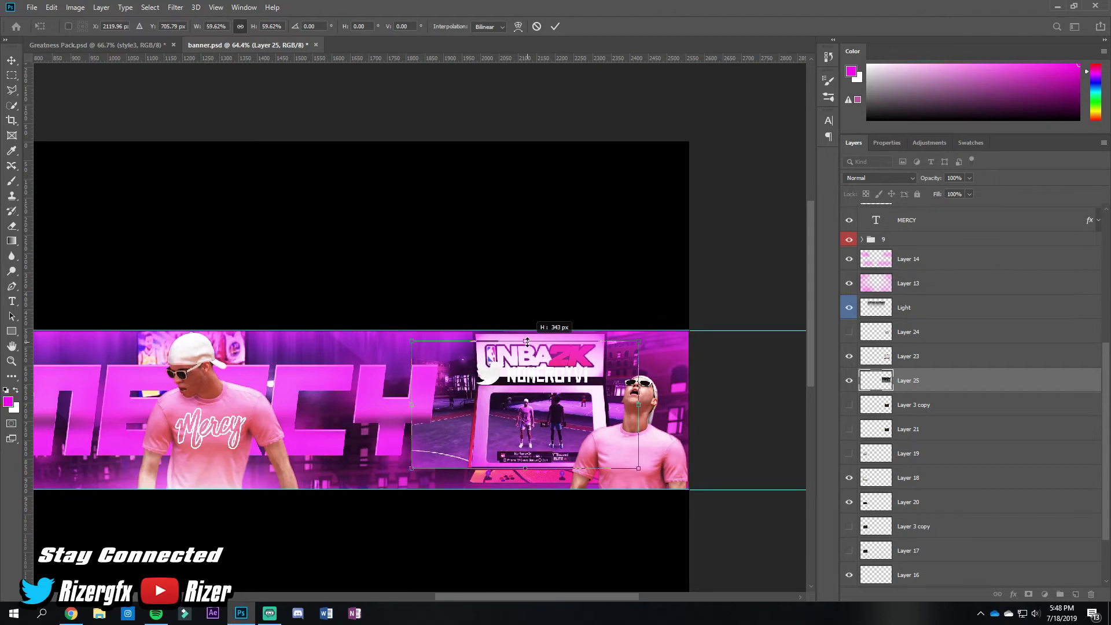
pyautogui.press('Return')
pyautogui.scroll(3, 517, 579)
pyautogui.rightClick(623, 412)
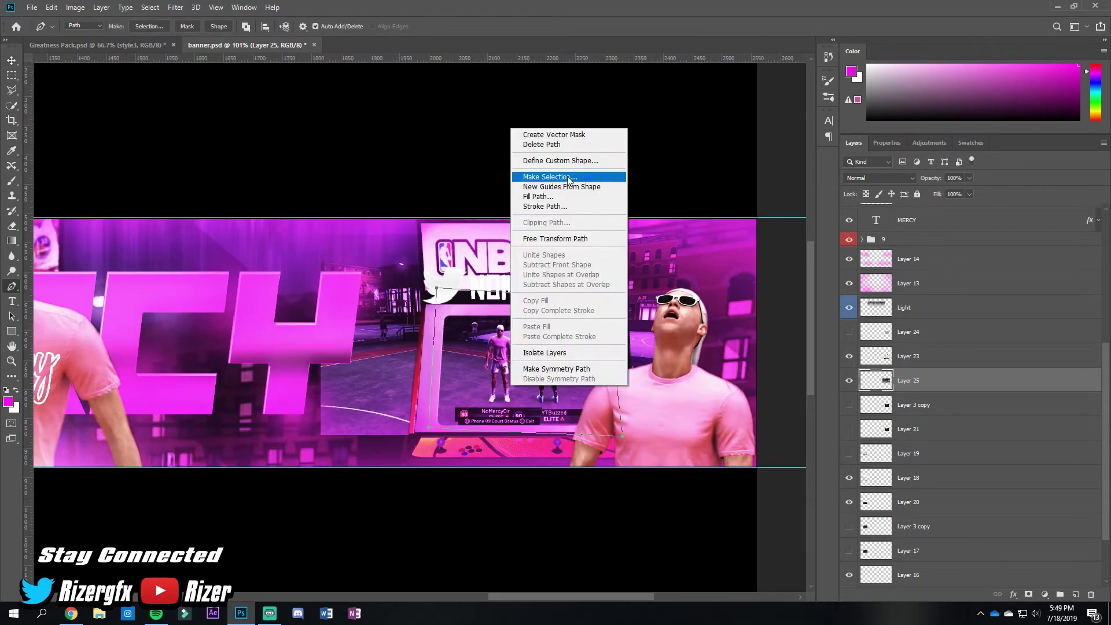
pyautogui.click(550, 176)
pyautogui.click(909, 405)
# Step: Free Transform the right arcade artwork, pulling its edges inward
pyautogui.scroll(-3, 420, 327)
pyautogui.scroll(5, 915, 372)
pyautogui.scroll(-5, 915, 372)
pyautogui.click(909, 405)
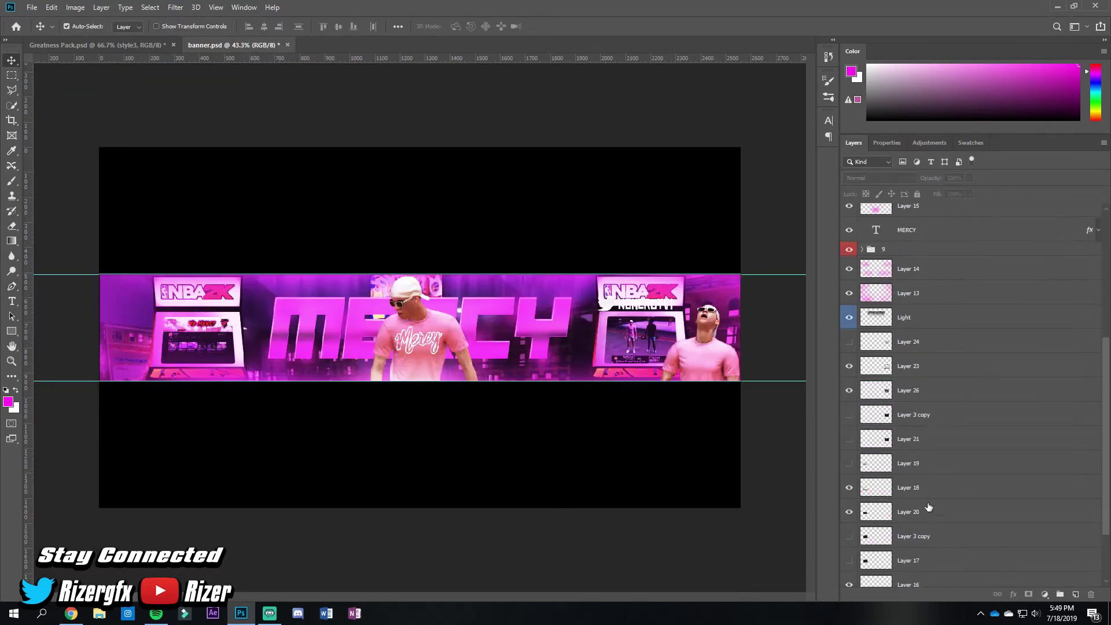
pyautogui.hotkey('ctrl', 't')
pyautogui.scroll(5, 852, 296)
pyautogui.scroll(-5, 853, 295)
pyautogui.moveTo(588, 381); pyautogui.dragTo(588, 409)
pyautogui.moveTo(588, 274); pyautogui.dragTo(566, 257)
pyautogui.moveTo(588, 409); pyautogui.dragTo(567, 399)
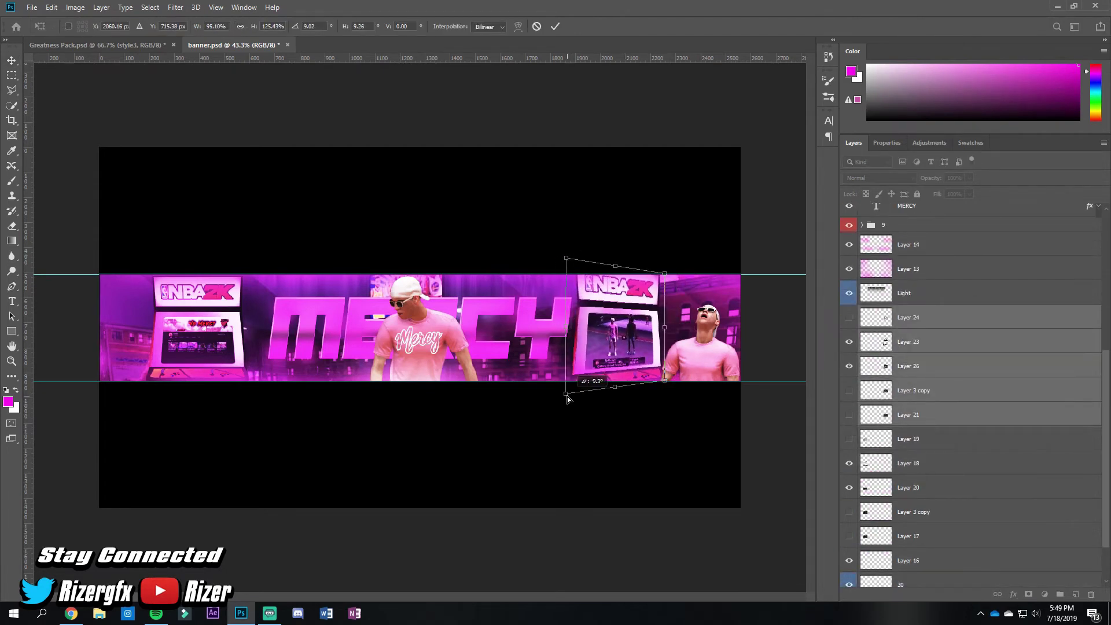
# Step: Skew the right arcade's perspective and adjust its height so its screen is angled
pyautogui.moveTo(648, 332); pyautogui.dragTo(589, 257)
pyautogui.moveTo(583, 366); pyautogui.dragTo(572, 332)
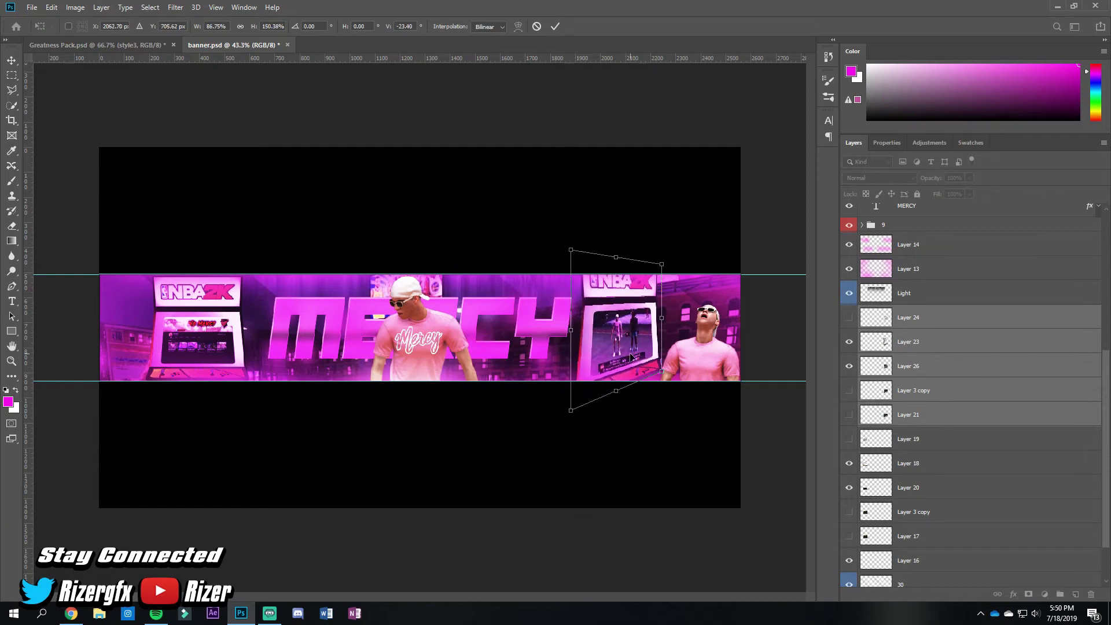
pyautogui.keyDown('alt'); pyautogui.scroll(2, 571, 329); pyautogui.keyUp('alt')
pyautogui.moveTo(629, 223); pyautogui.dragTo(629, 240)
pyautogui.press('Return')
# Step: Move, stretch and re-angle the right-hand figure at the banner's edge
pyautogui.moveTo(725, 375)
pyautogui.mouseDown()
pyautogui.moveTo(738, 375)
pyautogui.moveTo(730, 349)
pyautogui.mouseUp()
pyautogui.moveTo(765, 399); pyautogui.dragTo(773, 434)
pyautogui.moveTo(732, 357); pyautogui.dragTo(755, 350)
pyautogui.moveTo(791, 428); pyautogui.dragTo(763, 456)
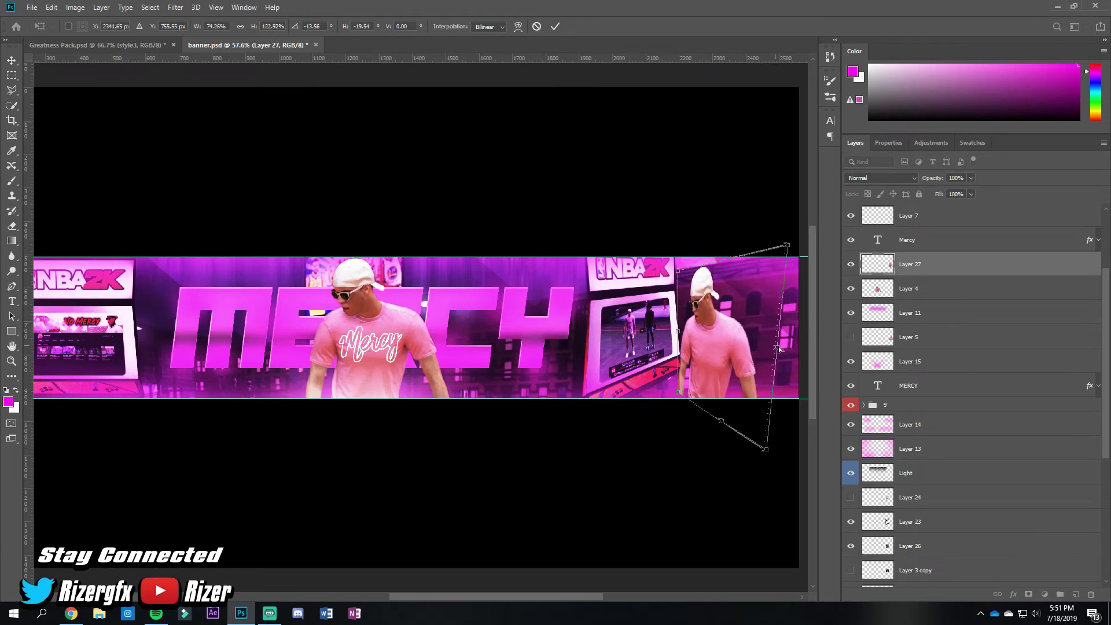
pyautogui.moveTo(738, 352); pyautogui.dragTo(737, 359)
pyautogui.moveTo(770, 458); pyautogui.dragTo(781, 459)
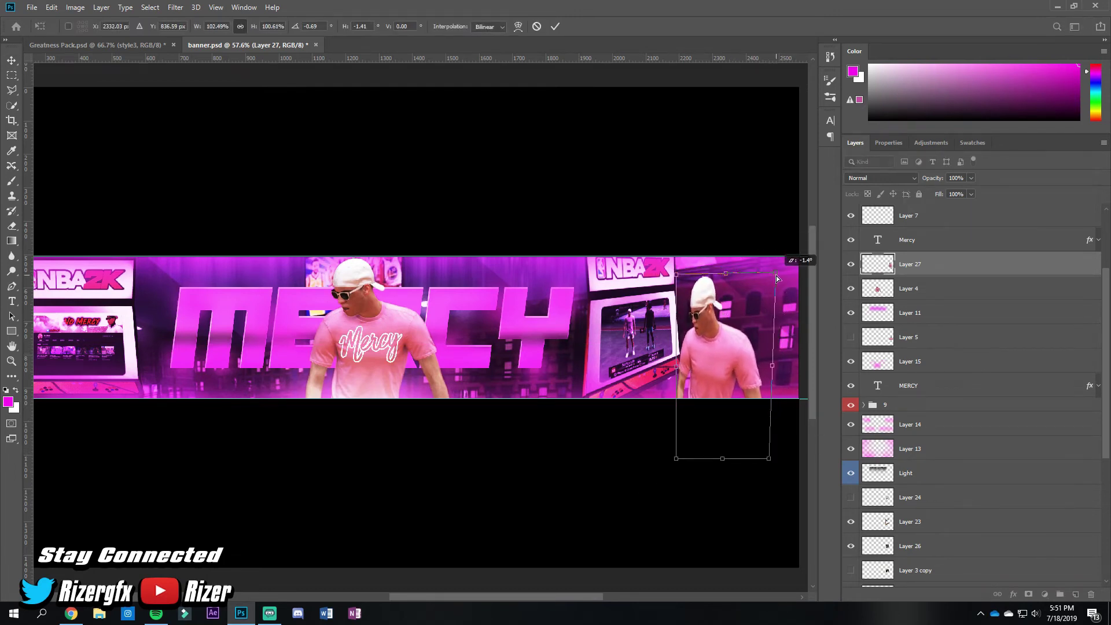
pyautogui.press('Return')
# Step: Position another figure beside the main central figure
pyautogui.hotkey('ctrl', '-')
pyautogui.moveTo(653, 357); pyautogui.dragTo(434, 357)
pyautogui.click(851, 288)
# Step: Enlarge the Mercy lettering on the left figure's shirt slightly
pyautogui.click(689, 337)
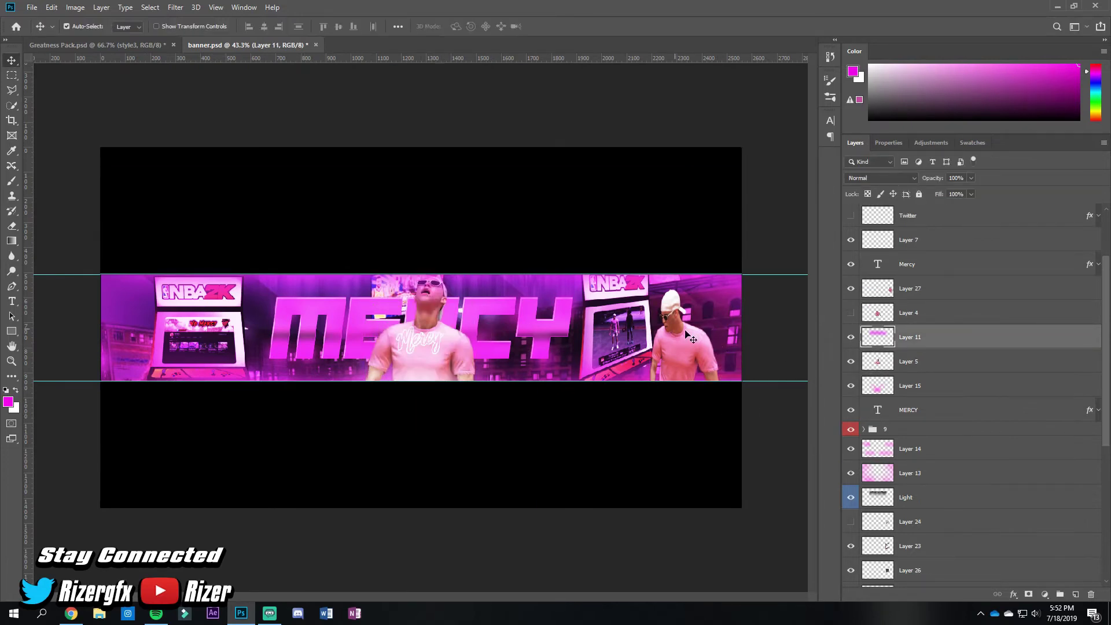
pyautogui.keyDown('ctrl'); pyautogui.click(421, 344); pyautogui.keyUp('ctrl')
pyautogui.hotkey('ctrl', 't')
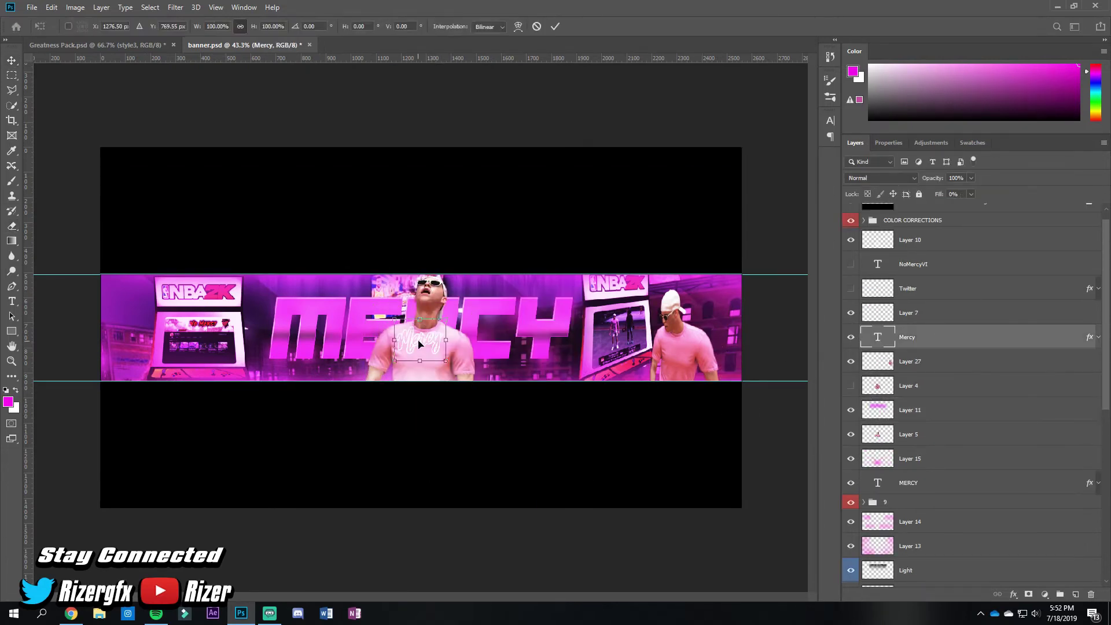
pyautogui.scroll(3, 426, 360)
pyautogui.moveTo(427, 360); pyautogui.dragTo(481, 317)
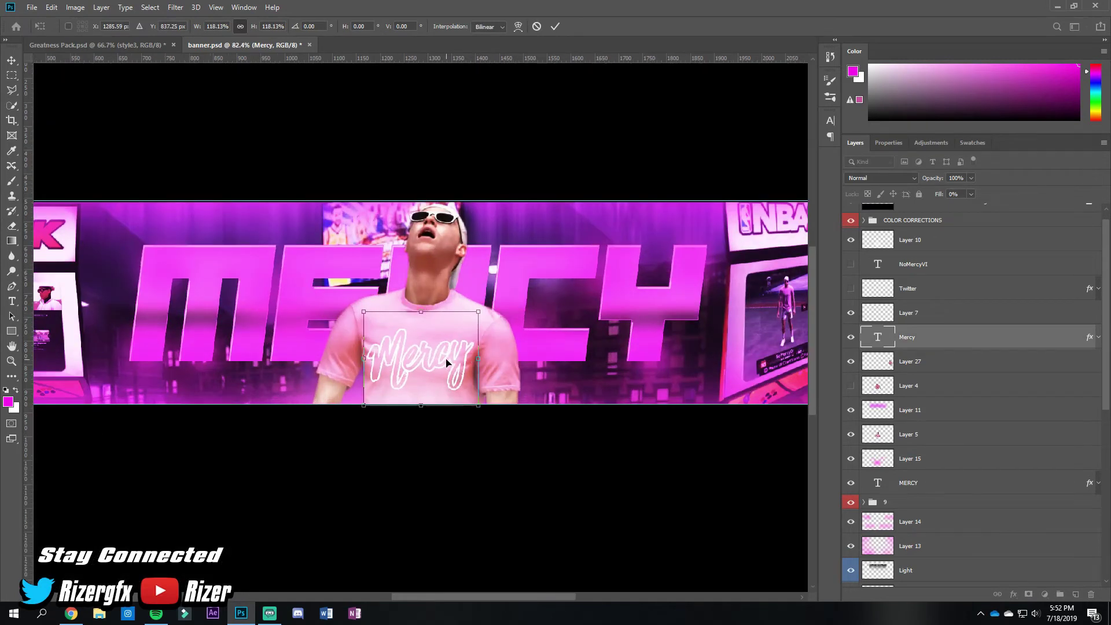
pyautogui.press('Return')
# Step: Enable a Stroke effect on Layer 5 and open its colour options
pyautogui.scroll(-3, 446, 363)
pyautogui.doubleClick(908, 434)
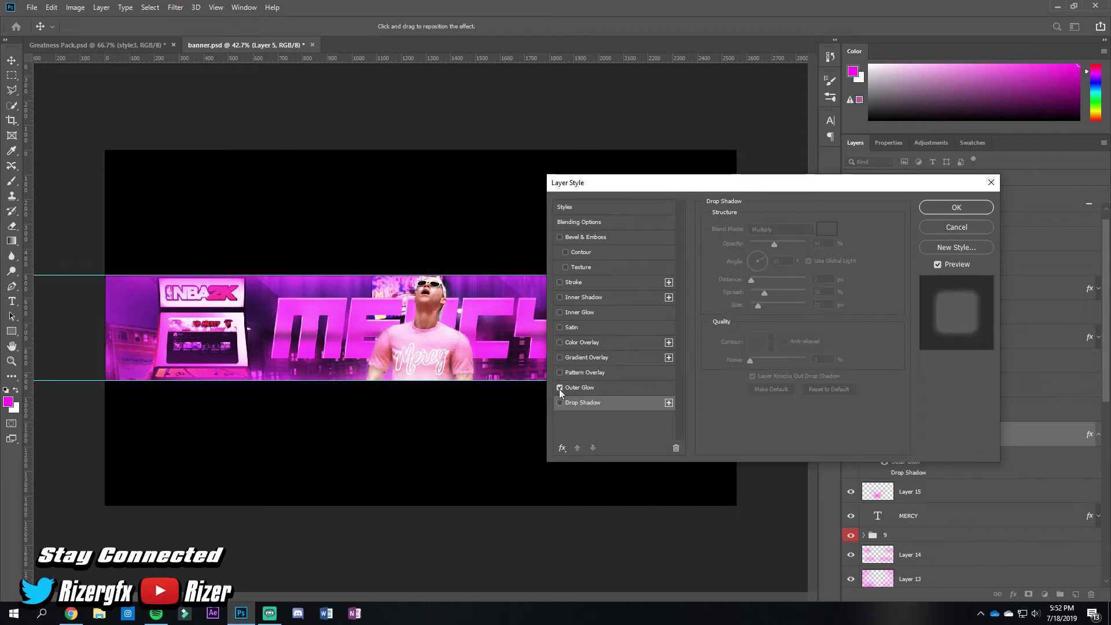
pyautogui.click(566, 282)
pyautogui.click(758, 317)
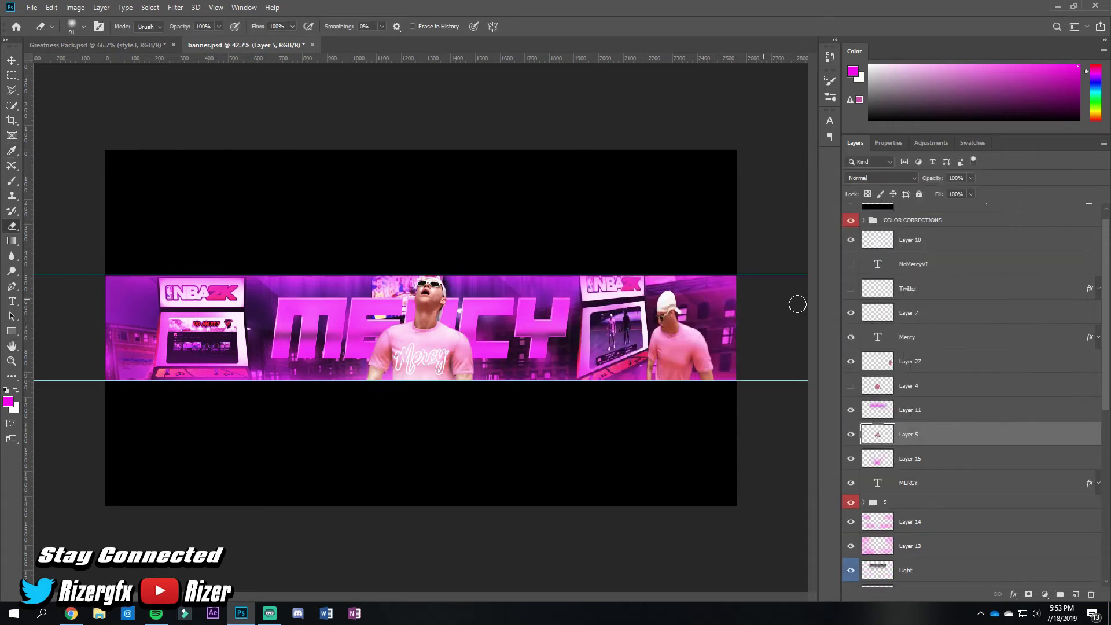
# Step: Shift the Layer 27 figure further right, keeping it upright by cancelling the rotation
pyautogui.click(950, 363)
pyautogui.hotkey('ctrl', 'z')
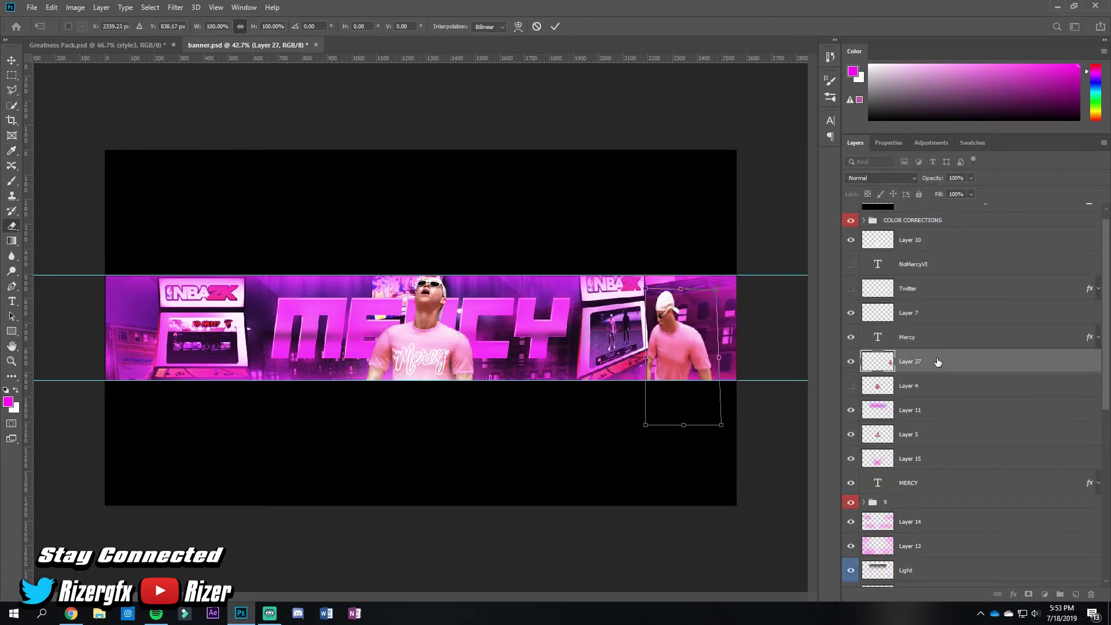
pyautogui.moveTo(721, 350); pyautogui.dragTo(733, 344)
pyautogui.press('Escape')
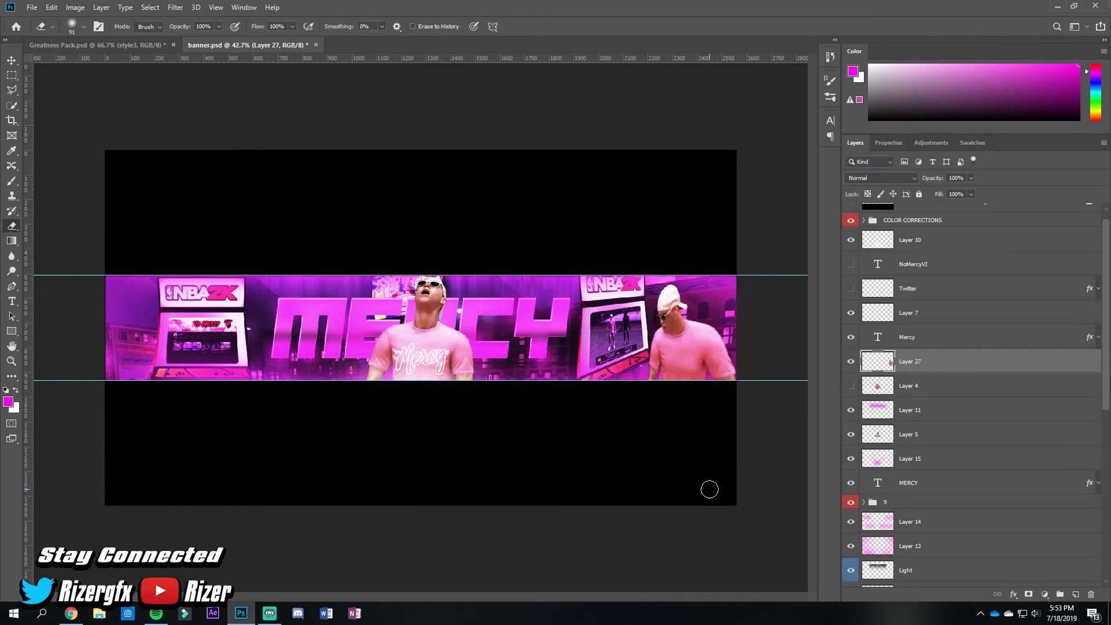
pyautogui.hotkey('ctrl', 't')
pyautogui.moveTo(405, 348); pyautogui.dragTo(712, 324)
pyautogui.moveTo(753, 445)
pyautogui.mouseDown()
pyautogui.moveTo(760, 423)
pyautogui.moveTo(757, 444)
pyautogui.mouseUp()
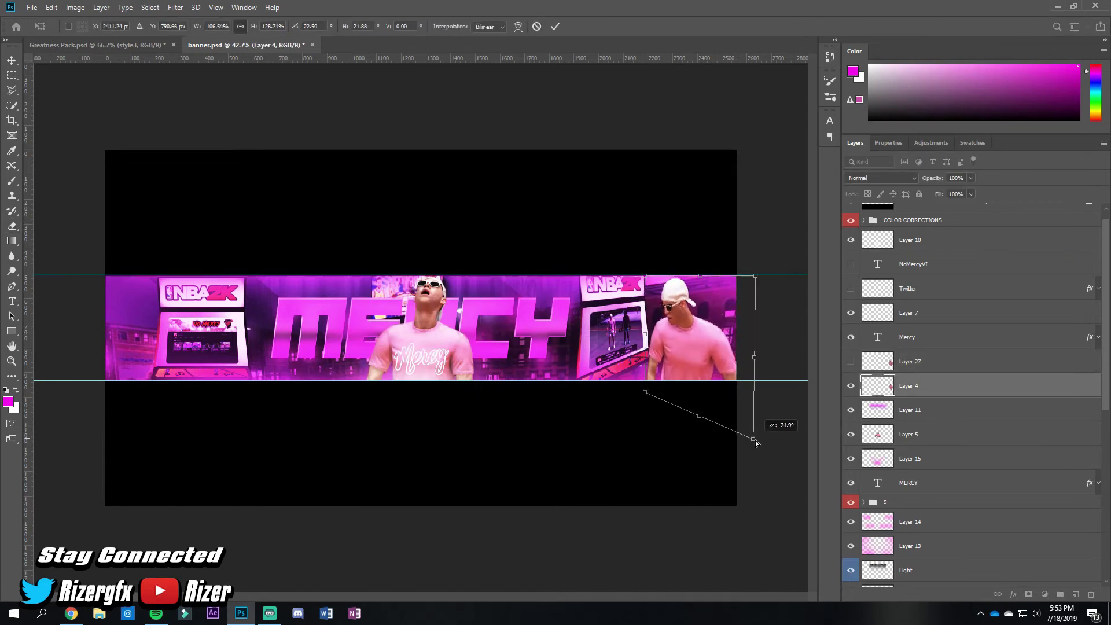
pyautogui.press('Escape')
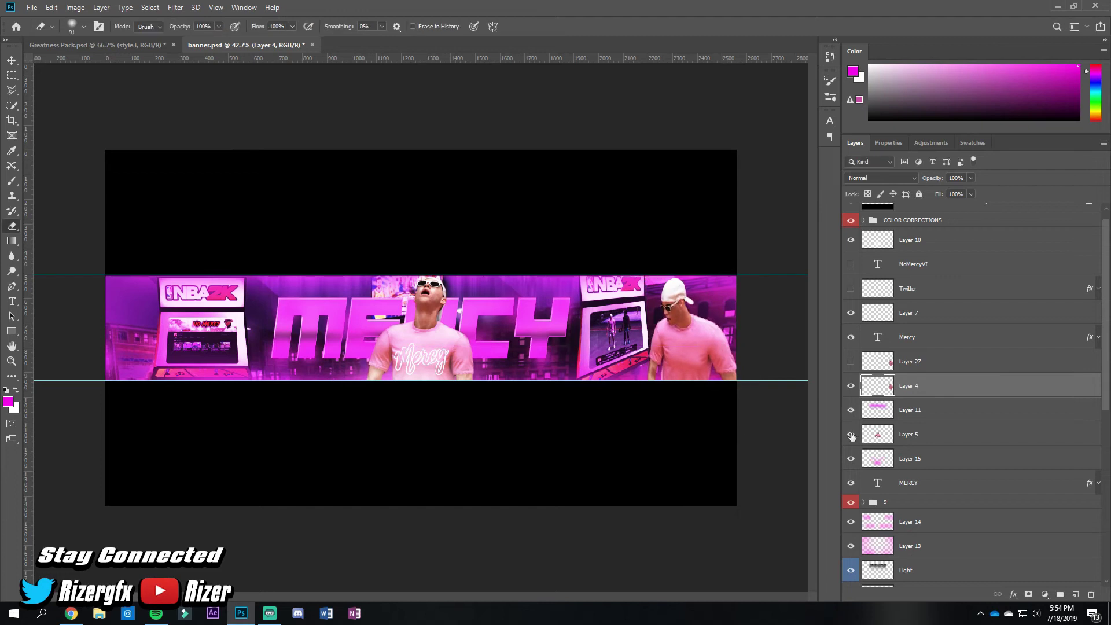
# Step: Soft-erase the right figure's lower edge to blend it into the pink scene
pyautogui.press('e')
pyautogui.click(11, 181)
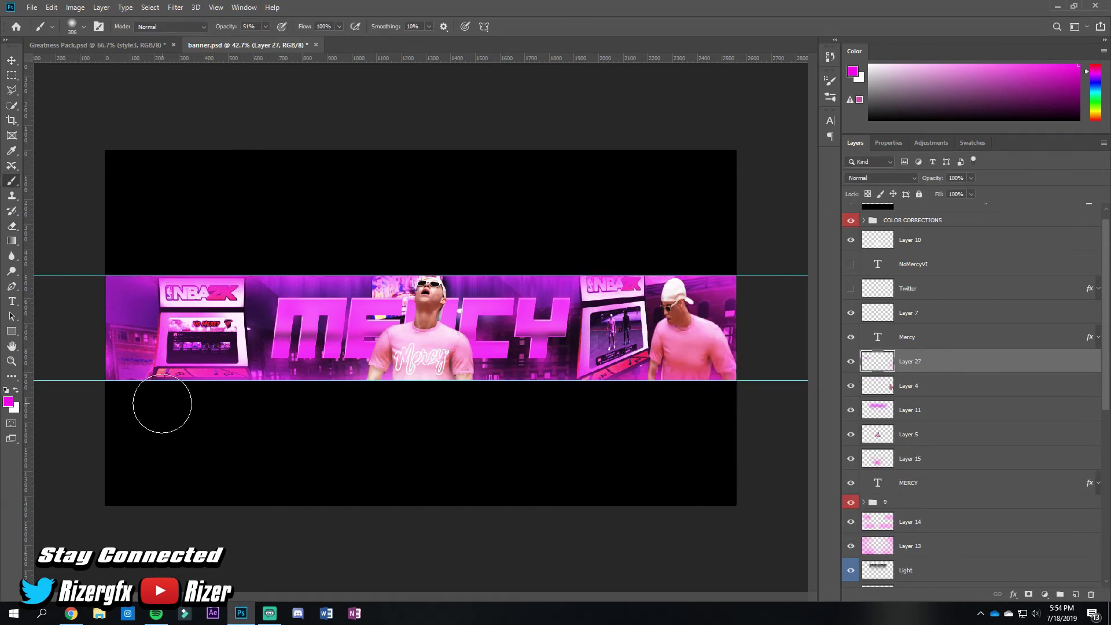
pyautogui.press('v')
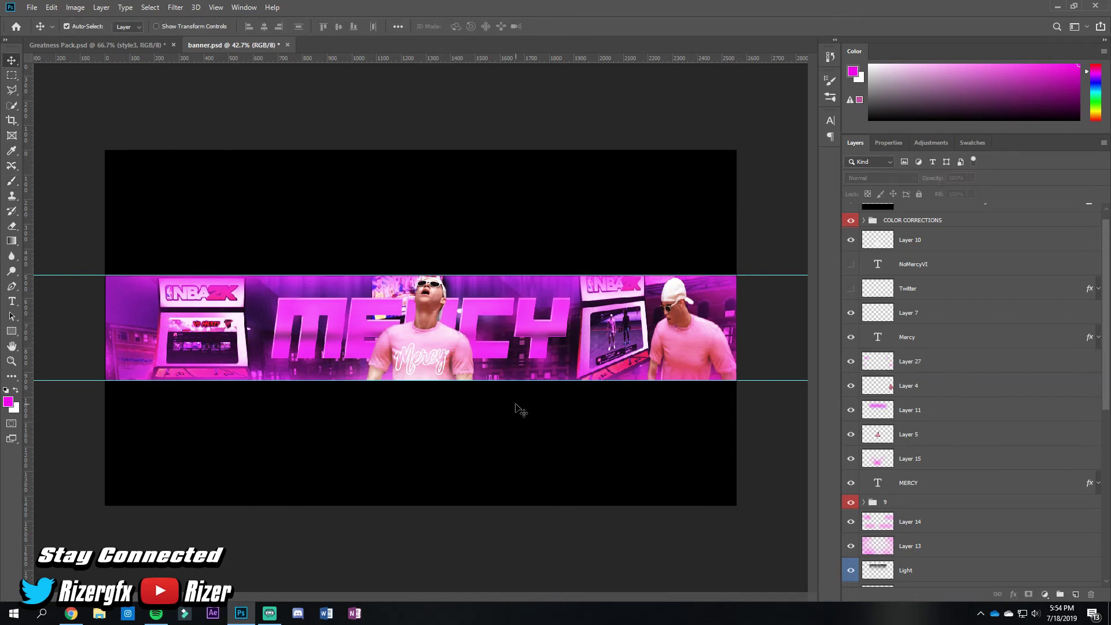
pyautogui.click(695, 324)
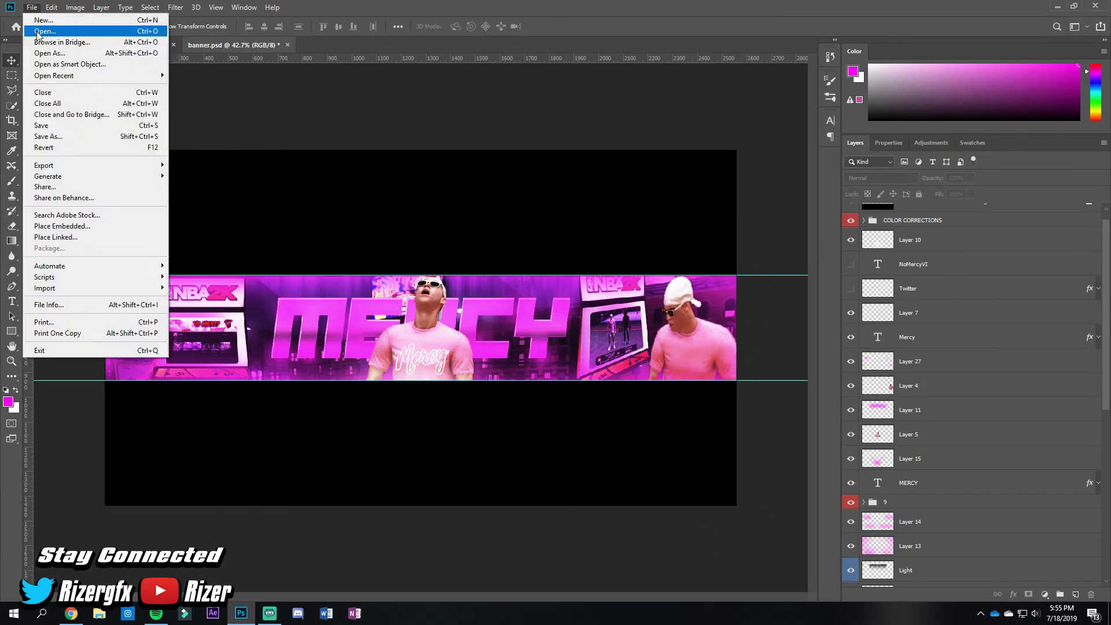
# Step: Give the Mercy lettering a #ff00c0 stroke and drop shadow, then save banner.psd
pyautogui.click(908, 337)
pyautogui.doubleClick(1090, 337)
pyautogui.click(781, 272)
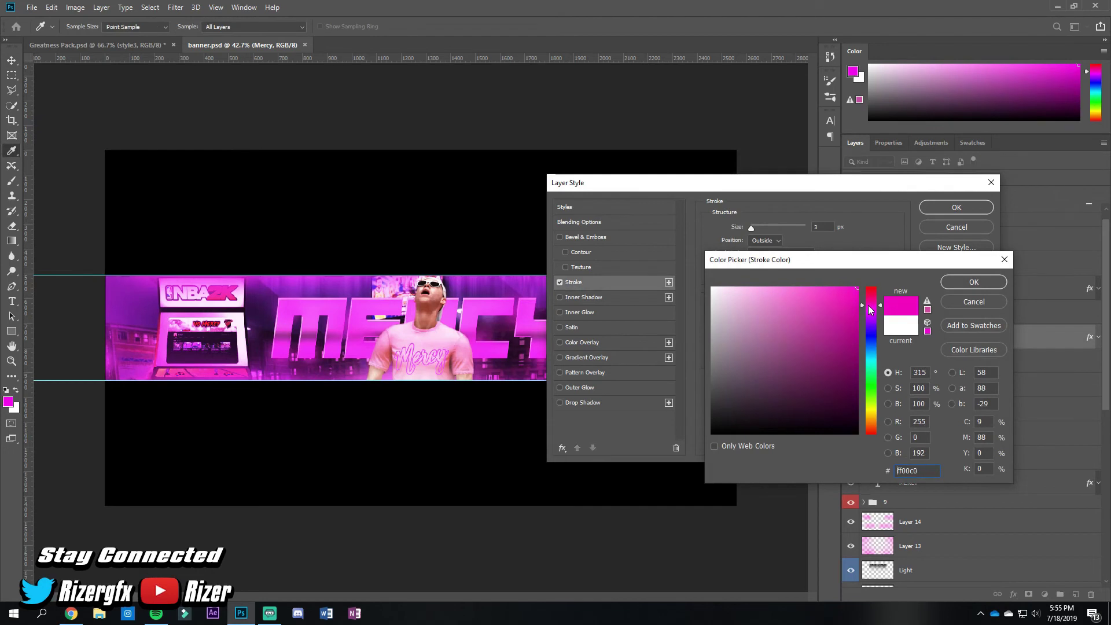
pyautogui.press('Return')
pyautogui.click(957, 208)
pyautogui.click(580, 402)
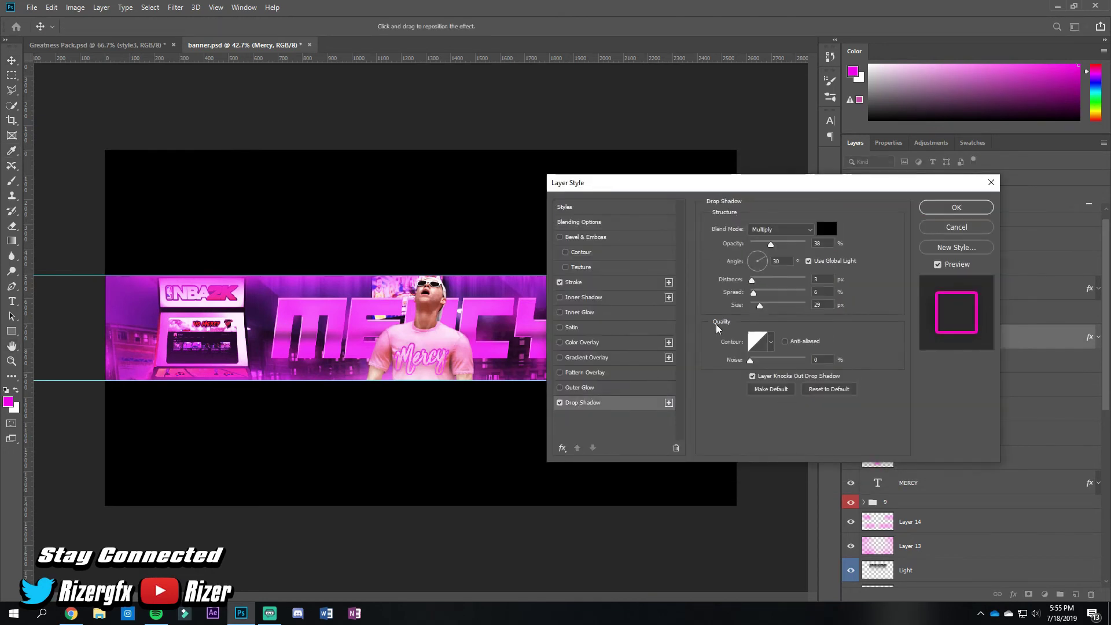
pyautogui.click(926, 209)
pyautogui.click(32, 7)
pyautogui.click(58, 139)
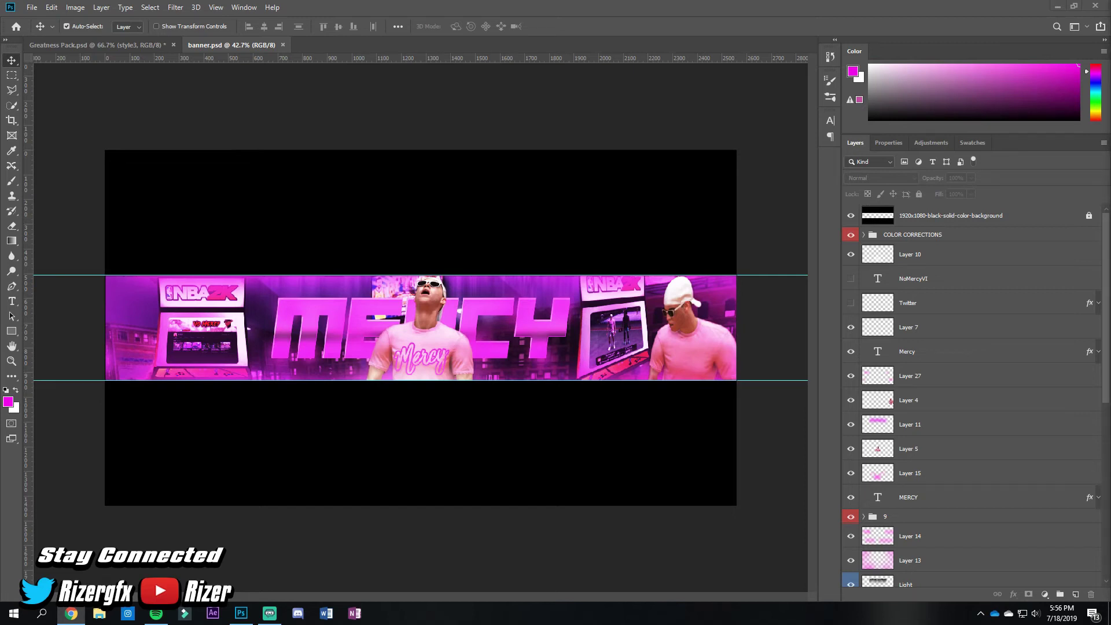
# Step: Try skewing the Layer 4 figure, undo it, and nudge the figure slightly down
pyautogui.click(908, 400)
pyautogui.hotkey('ctrl', 't')
pyautogui.moveTo(755, 273)
pyautogui.mouseDown()
pyautogui.moveTo(766, 275)
pyautogui.moveTo(757, 274)
pyautogui.mouseUp()
pyautogui.moveTo(636, 443)
pyautogui.mouseDown()
pyautogui.moveTo(636, 457)
pyautogui.moveTo(678, 449)
pyautogui.mouseUp()
pyautogui.moveTo(687, 277); pyautogui.dragTo(627, 269)
pyautogui.hotkey('ctrl', 'z')
pyautogui.hotkey('ctrl', '0')
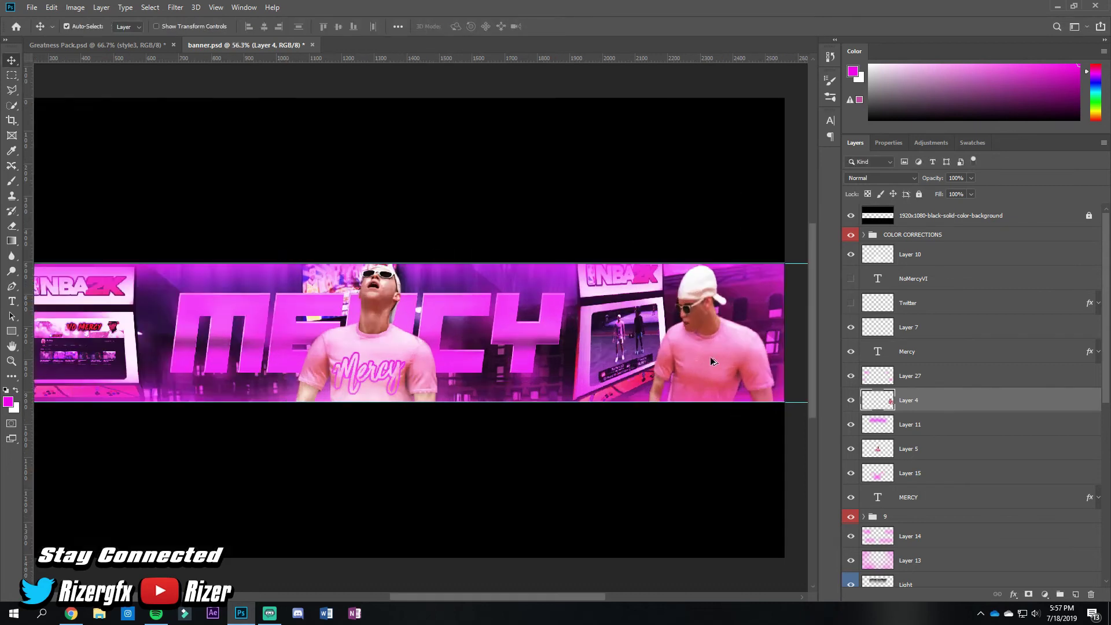
pyautogui.scroll(-2, 662, 346)
pyautogui.moveTo(660, 339); pyautogui.dragTo(656, 340)
pyautogui.click(734, 468)
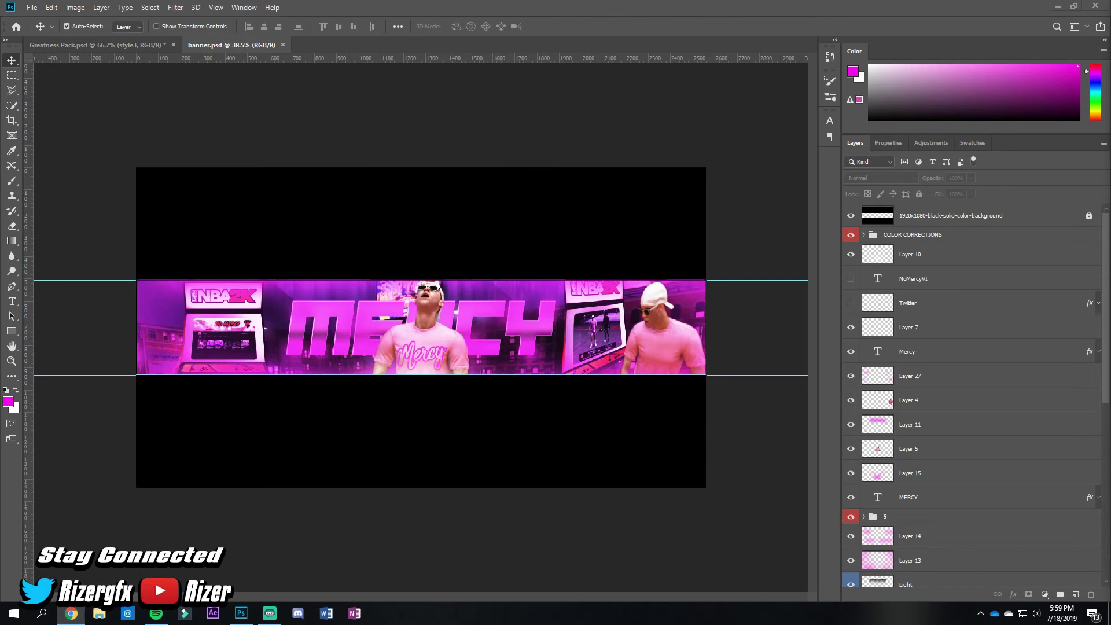
pyautogui.click(908, 400)
# Step: Nudge the right-hand figure into place and flatten the banner to one layer
pyautogui.hotkey('ctrl', 't')
pyautogui.moveTo(674, 322); pyautogui.dragTo(668, 340)
pyautogui.press('Return')
pyautogui.hotkey('ctrl', '0')
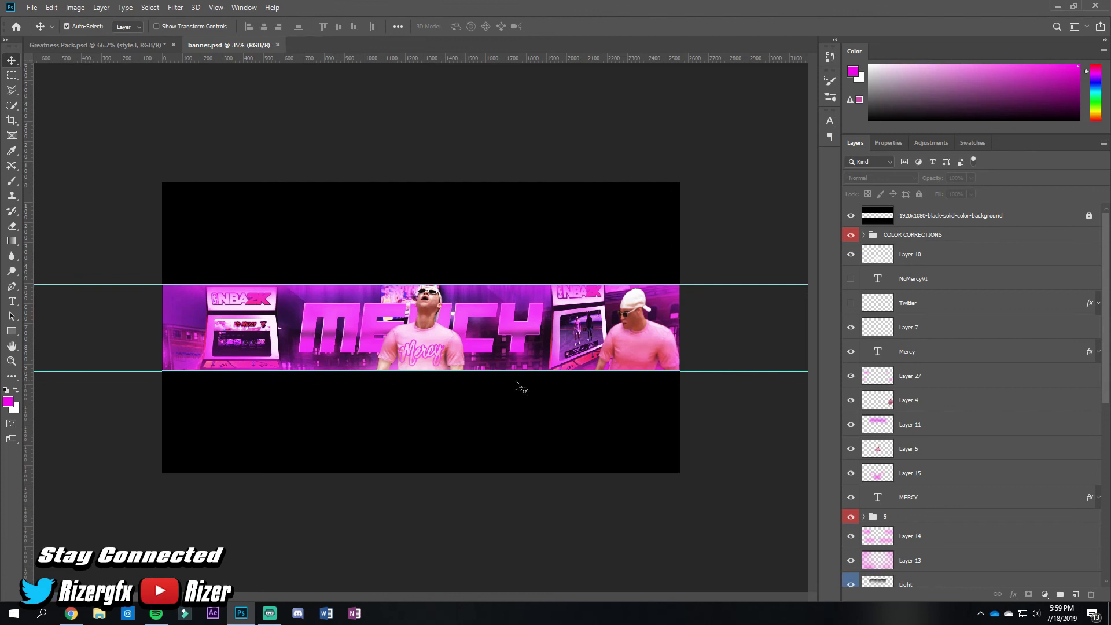
pyautogui.hotkey('ctrl', 'alt', 'a')
pyautogui.hotkey('ctrl', 'e')
# Step: Grade in Camera Raw: Exposure -0.15, Contrast +14, Whites +13, plus texture, clarity and dehaze
pyautogui.click(176, 7)
pyautogui.click(196, 76)
pyautogui.moveTo(809, 278); pyautogui.dragTo(807, 278)
pyautogui.click(810, 295)
pyautogui.moveTo(820, 318); pyautogui.dragTo(814, 313)
pyautogui.click(809, 331)
pyautogui.moveTo(810, 349); pyautogui.dragTo(819, 350)
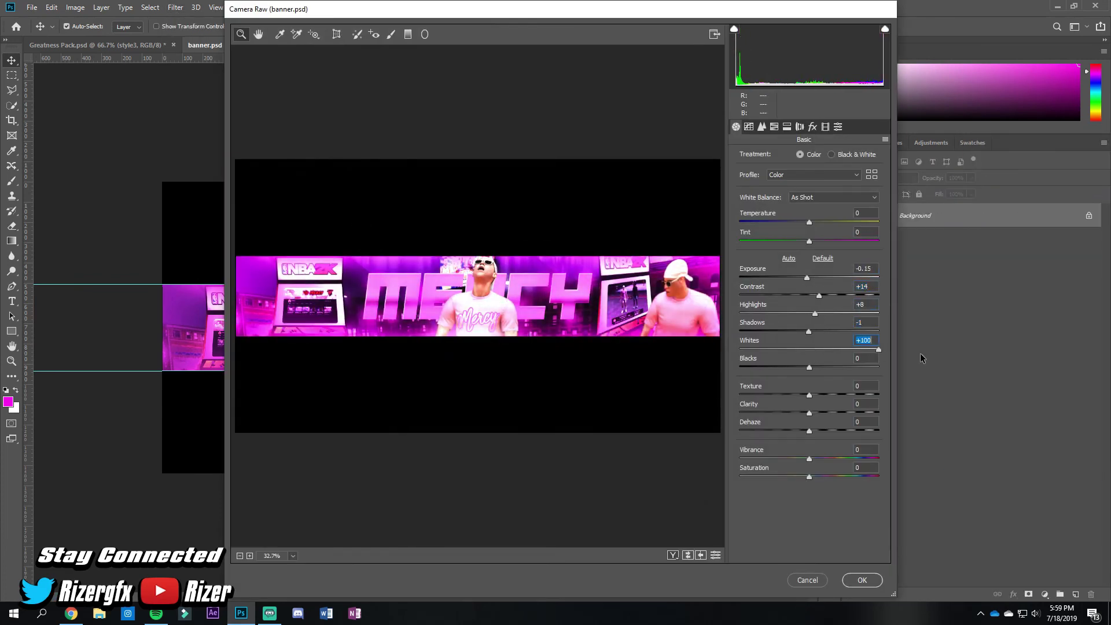
pyautogui.moveTo(809, 431); pyautogui.dragTo(821, 431)
pyautogui.write('+10')
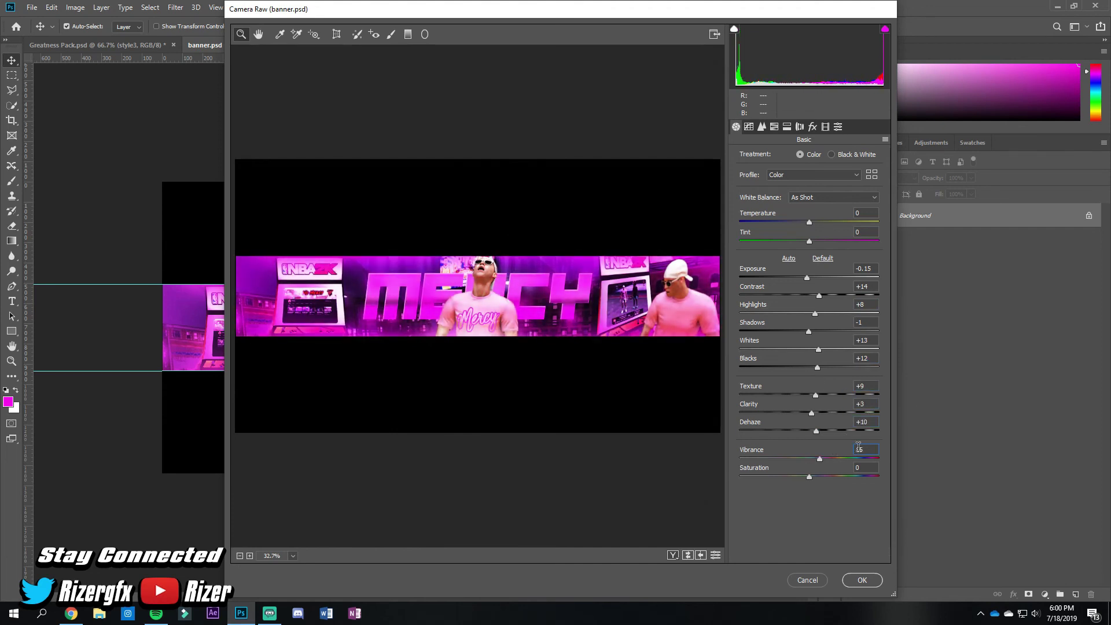
# Step: Apply the Camera Raw grading and save the banner as banner.jpg
pyautogui.press('Return')
pyautogui.hotkey('ctrl', 'shift', 's')
pyautogui.press('Return')
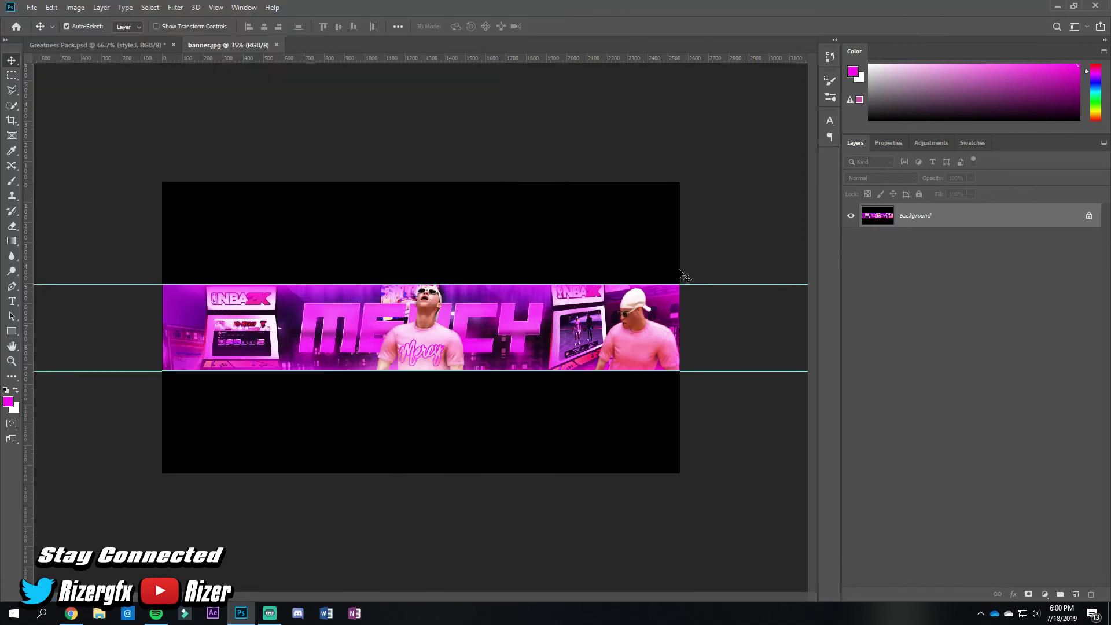
# Step: Unlock the background, copy the banner strip to new layers and move one into the black band
pyautogui.doubleClick(939, 216)
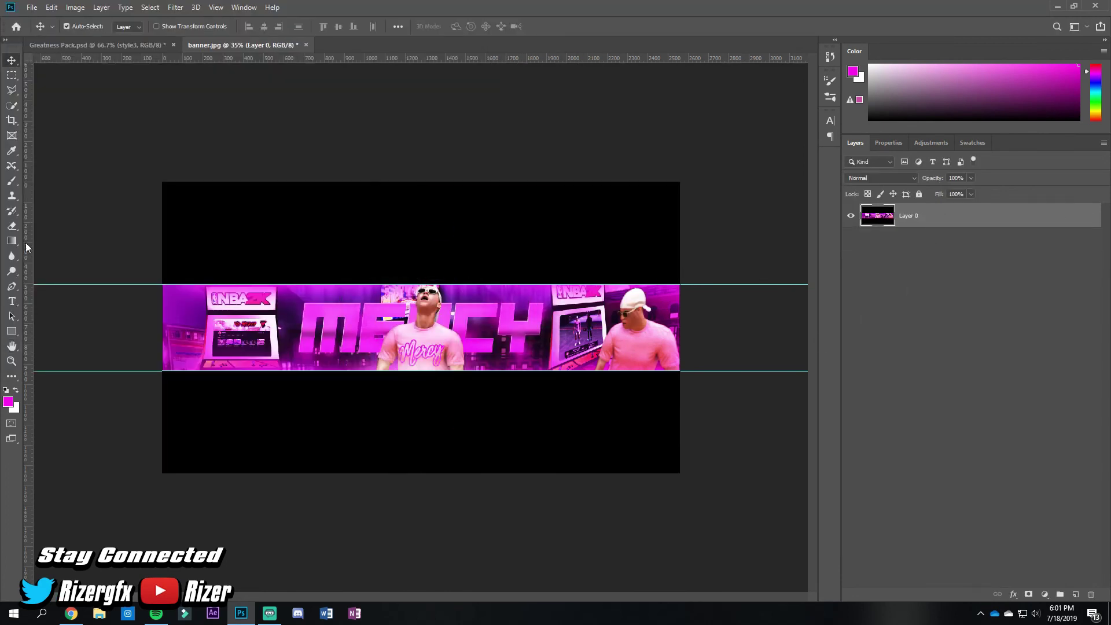
pyautogui.press('m')
pyautogui.moveTo(163, 284); pyautogui.dragTo(680, 371)
pyautogui.hotkey('ctrl', 'j')
pyautogui.hotkey('ctrl', 'j')
pyautogui.moveTo(422, 327)
pyautogui.mouseDown()
pyautogui.moveTo(422, 225)
pyautogui.moveTo(421, 430)
pyautogui.mouseUp()
# Step: Stretch Layer 1 to cover its band and add a horizontal guide at 936.6 px
pyautogui.hotkey('ctrl', 't')
pyautogui.click(909, 240)
pyautogui.hotkey('ctrl', 't')
pyautogui.scroll(3, 405, 347)
pyautogui.moveTo(358, 389); pyautogui.dragTo(358, 392)
pyautogui.click(927, 388)
pyautogui.scroll(5, 805, 274)
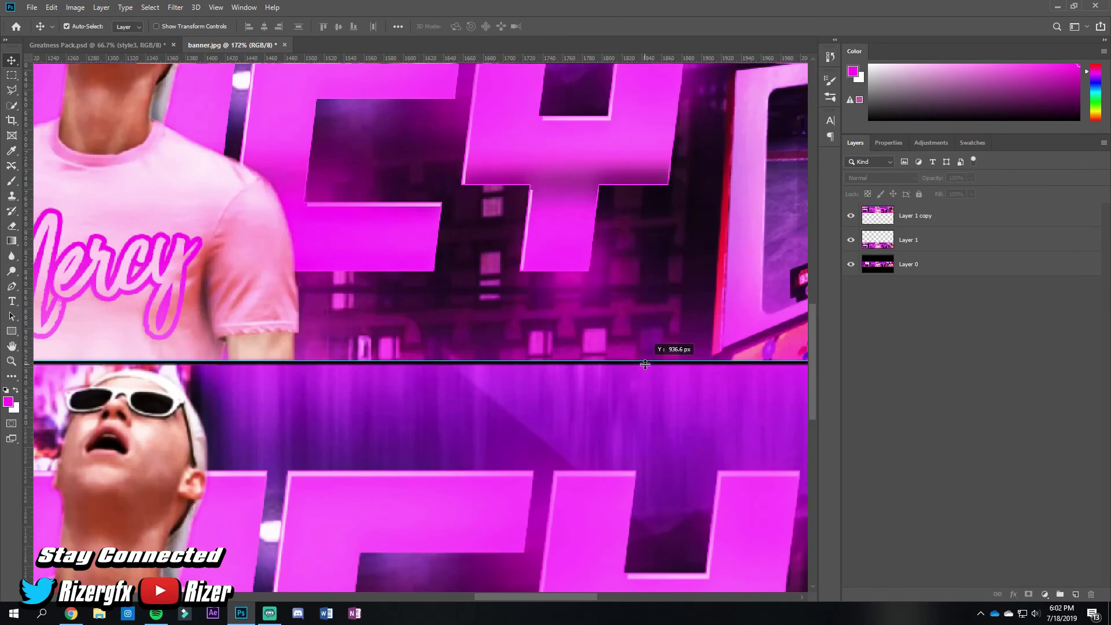
pyautogui.moveTo(645, 364); pyautogui.dragTo(645, 364)
pyautogui.hotkey('ctrl', '0')
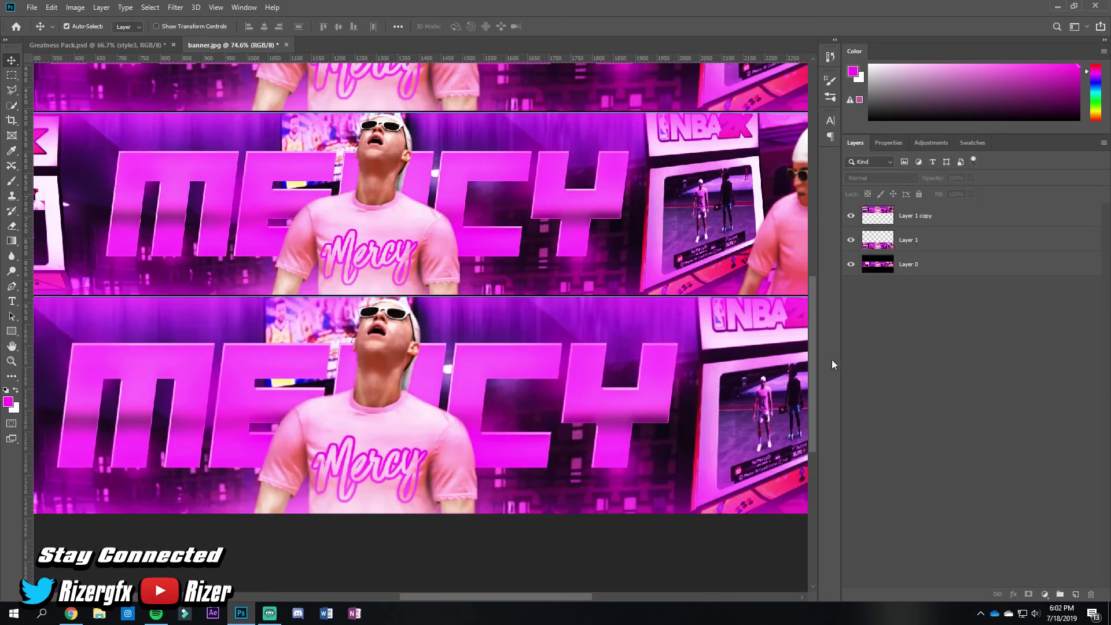
pyautogui.press('m')
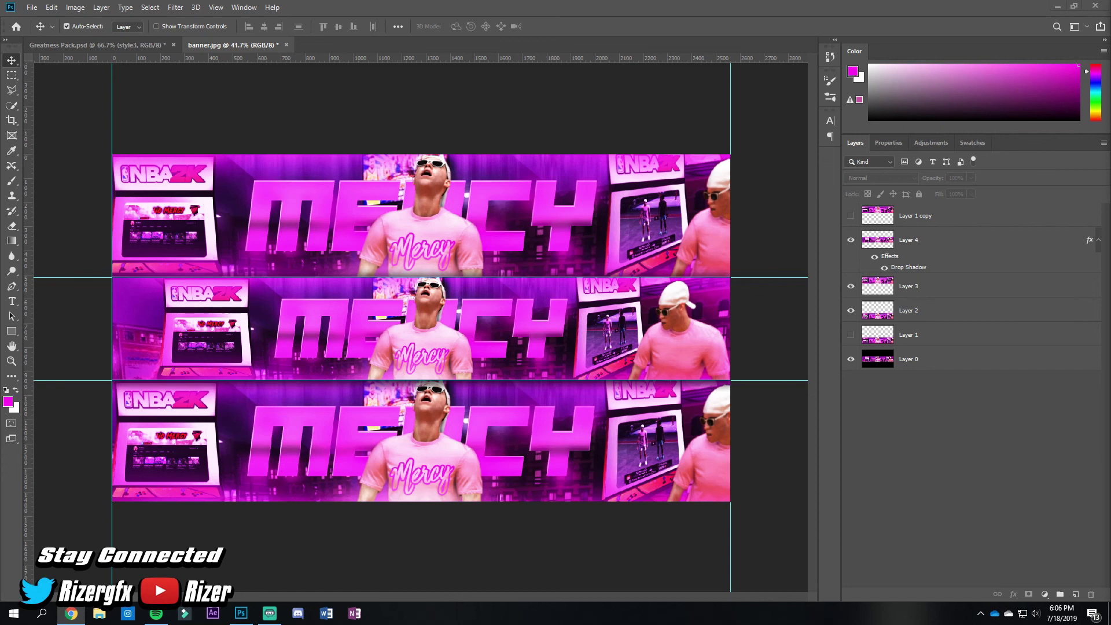
# Step: Apply a blur filter to the top banner copy on Layer 2
pyautogui.click(1099, 239)
pyautogui.click(908, 264)
pyautogui.click(176, 7)
pyautogui.click(909, 288)
pyautogui.click(176, 7)
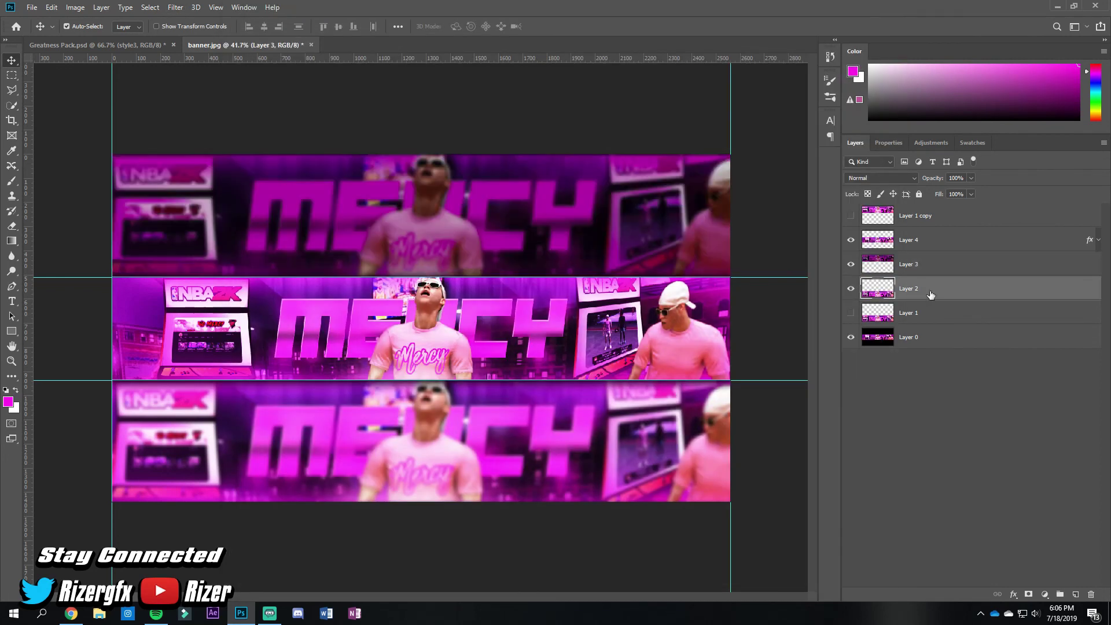
# Step: Bring up Save As for the banner as a layered Photoshop PSD file
pyautogui.hotkey('ctrl', 's')
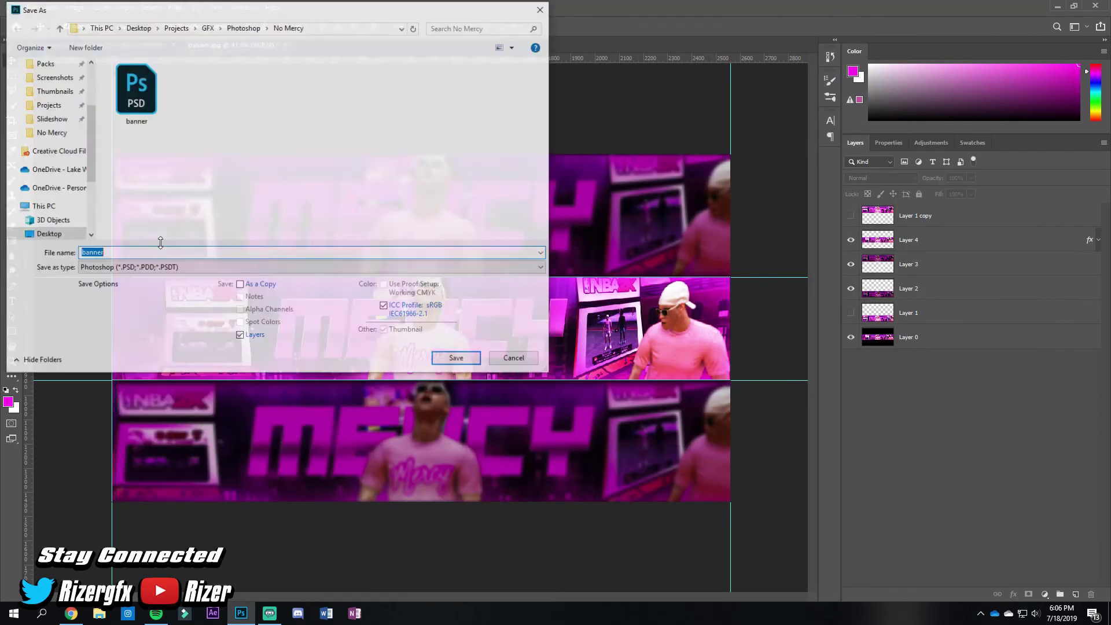